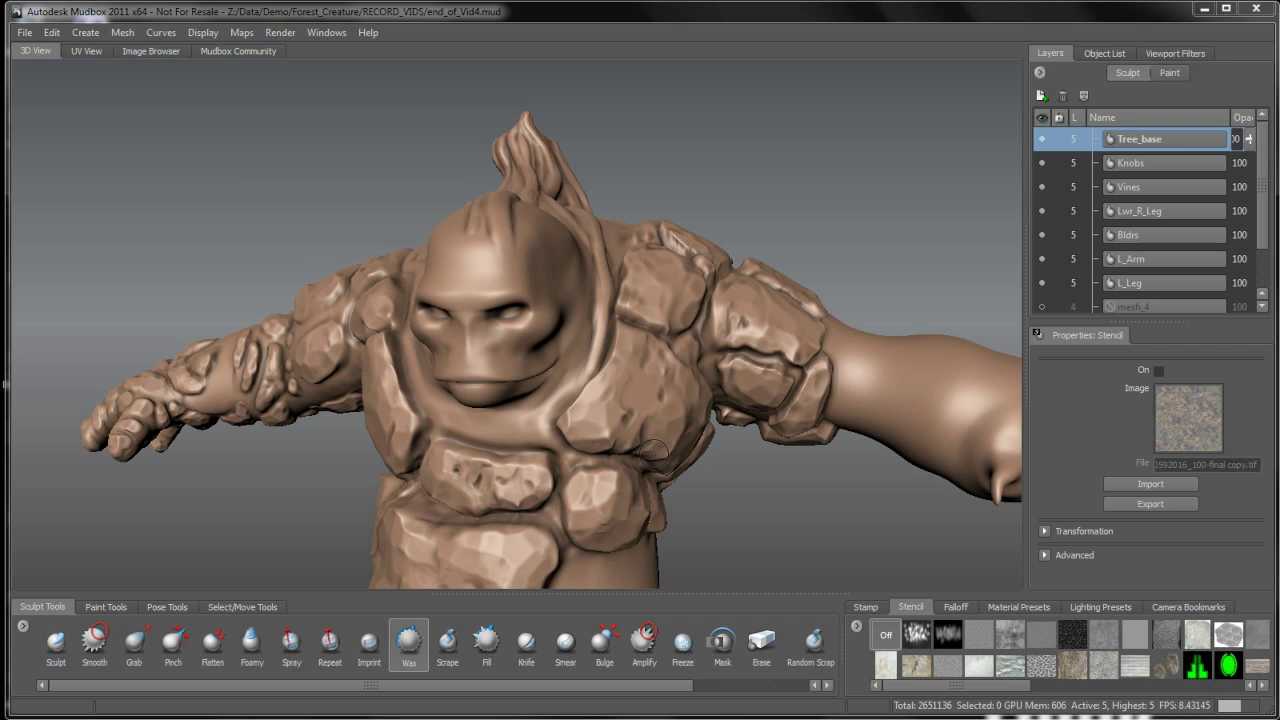
- Add a new sculpt layer above Tree_base and name it Head_Shape
alt+drag(609, 417, 694, 407)
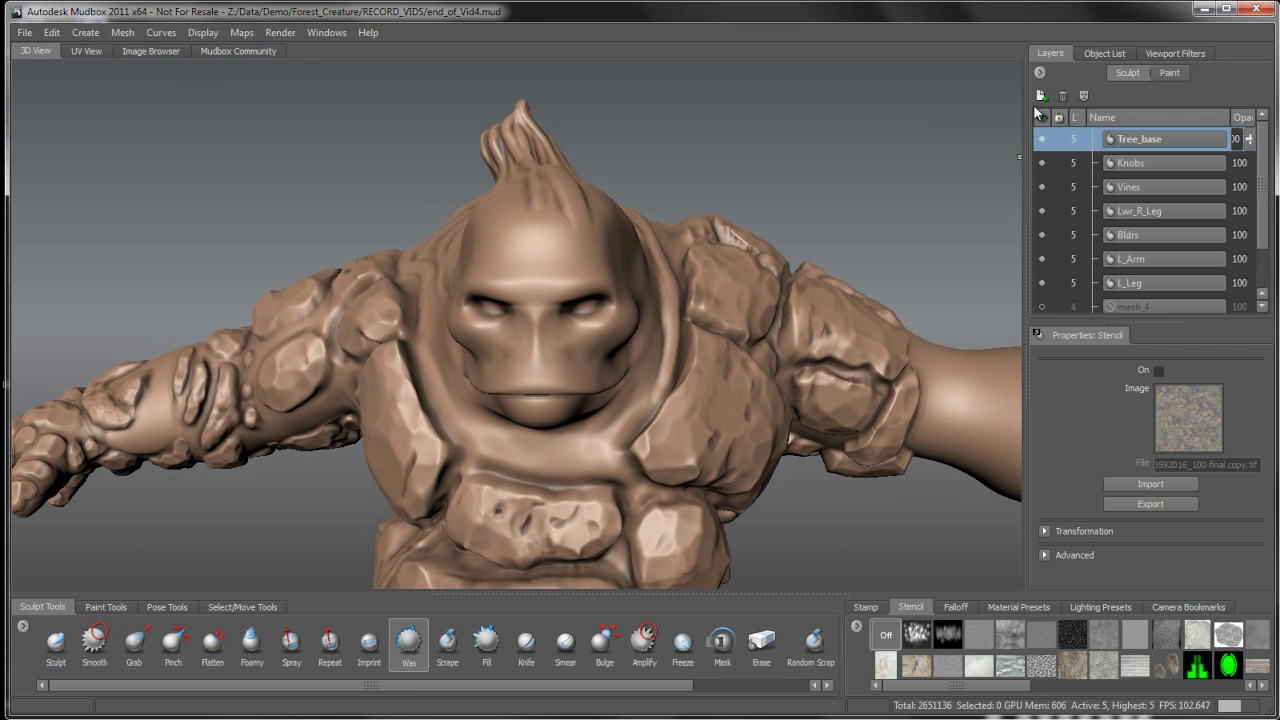
click(1041, 96)
double_click(1140, 139)
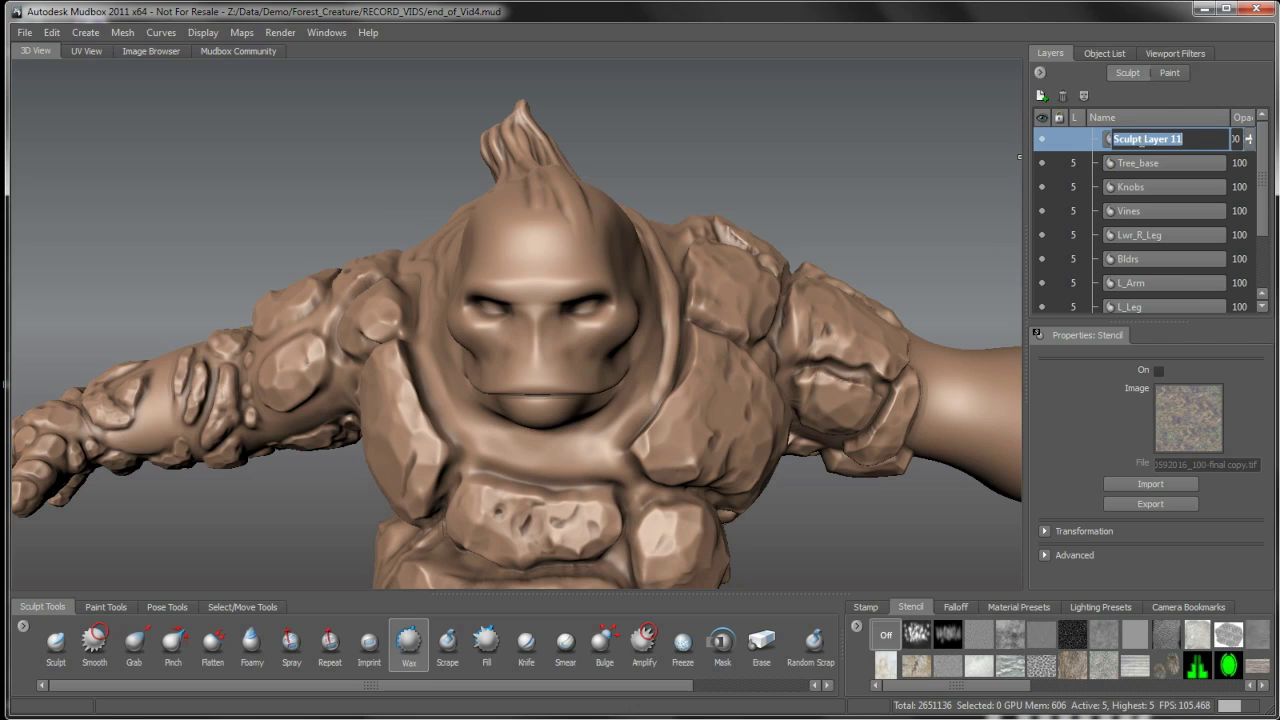
text(Head)
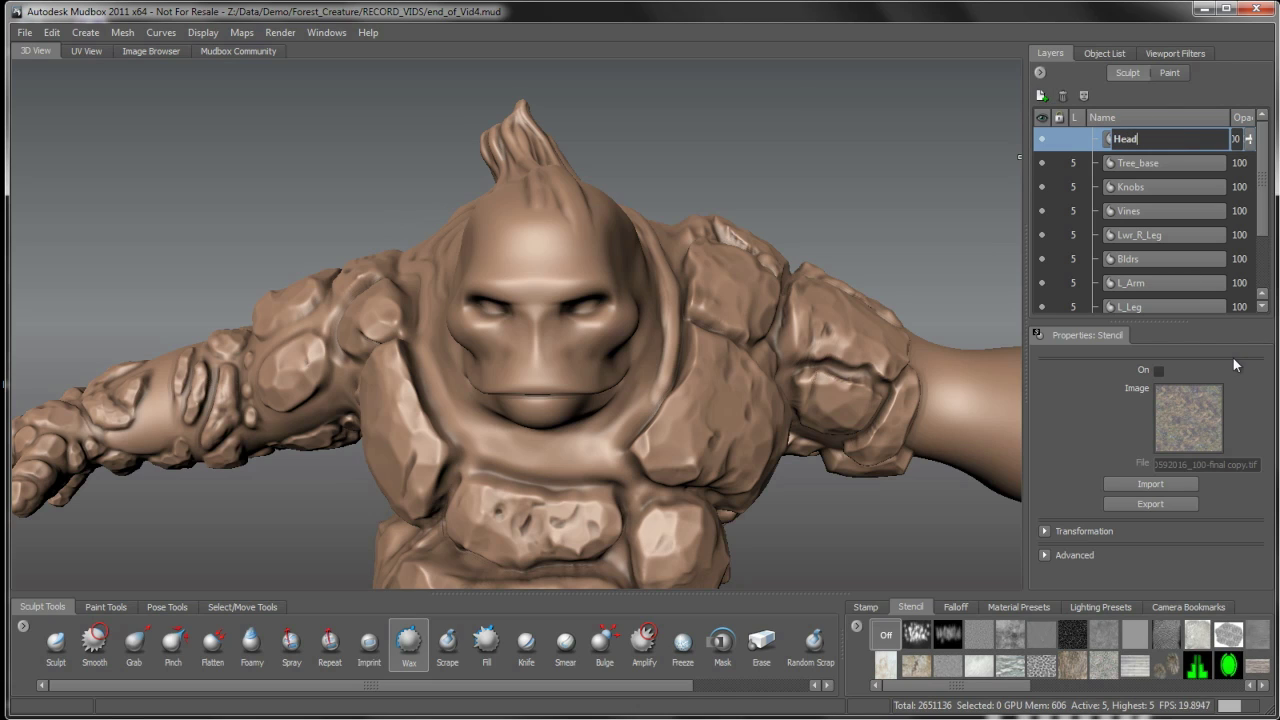
text(_Shape)
key(Return)
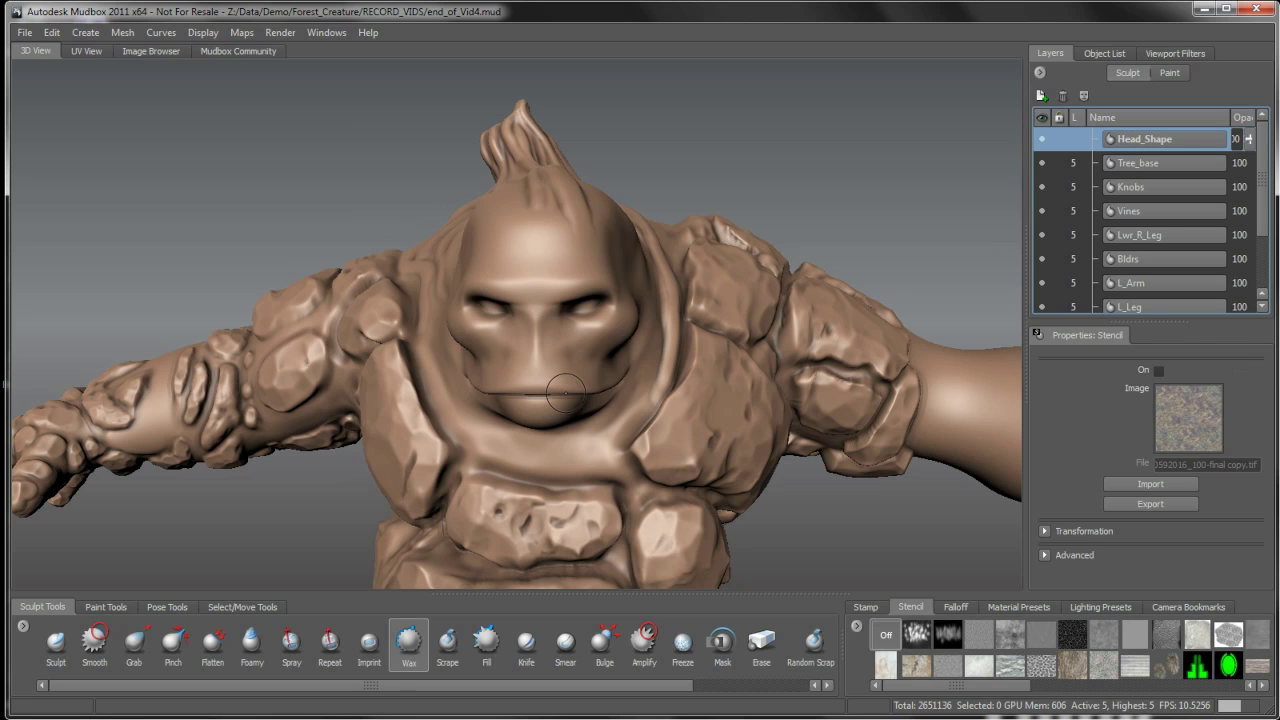
- Sculpt the bridge of the nose between the eyes with the Wax brush and smooth the strokes
alt+drag(566, 393, 570, 405)
alt+right_drag(570, 405, 600, 444)
alt+middle_drag(599, 444, 587, 470)
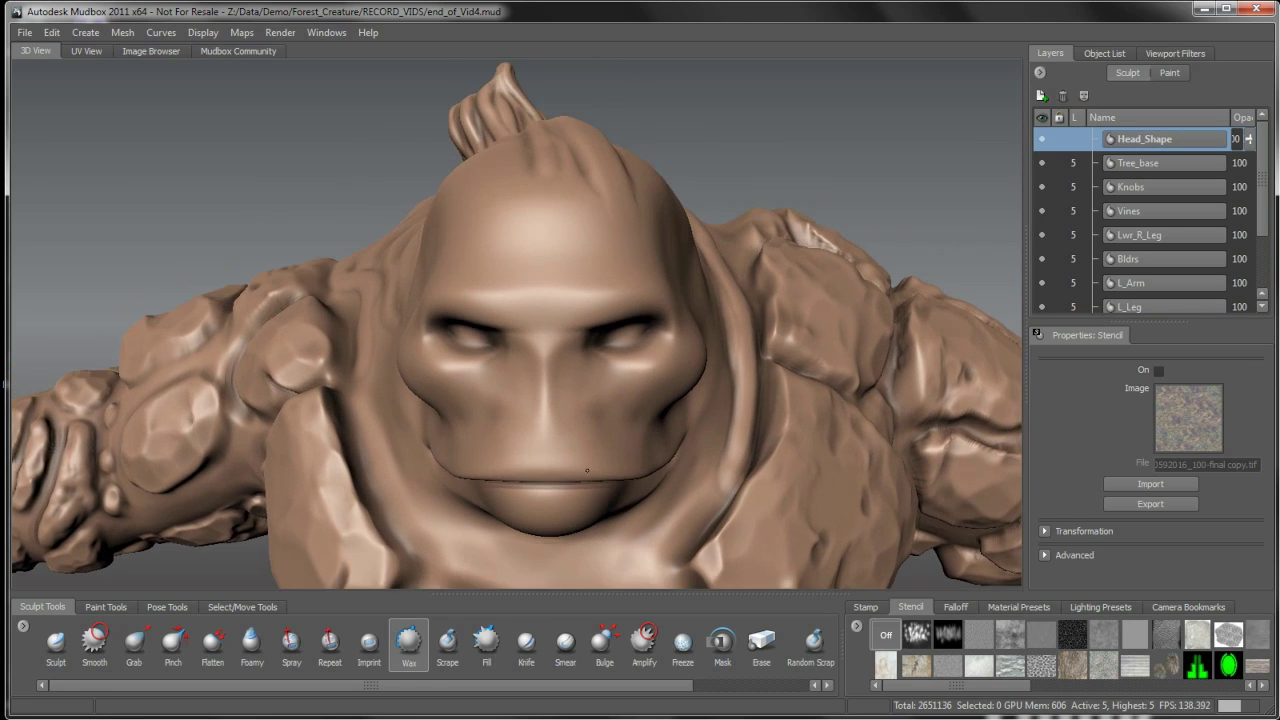
alt+drag(587, 471, 599, 430)
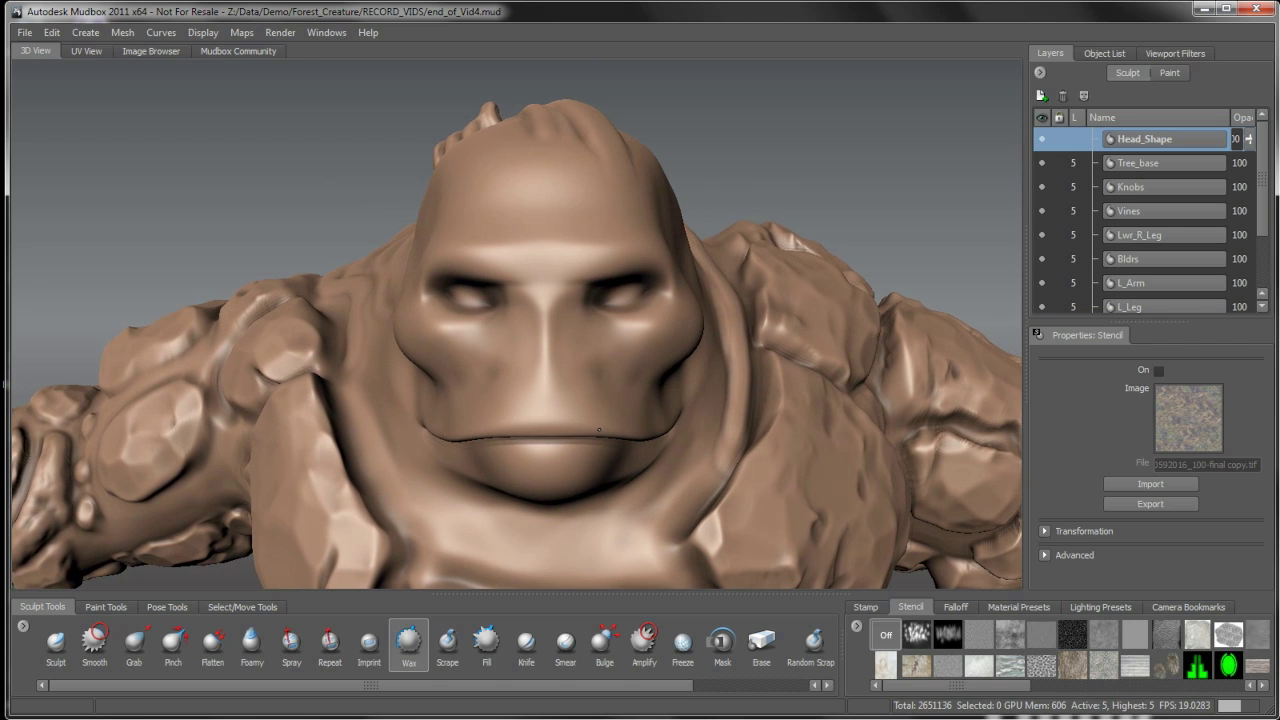
mouse_move(563, 384)
alt+mouse_down()
mouse_move(449, 391)
mouse_move(560, 385)
mouse_move(537, 334)
mouse_move(550, 388)
alt+mouse_up()
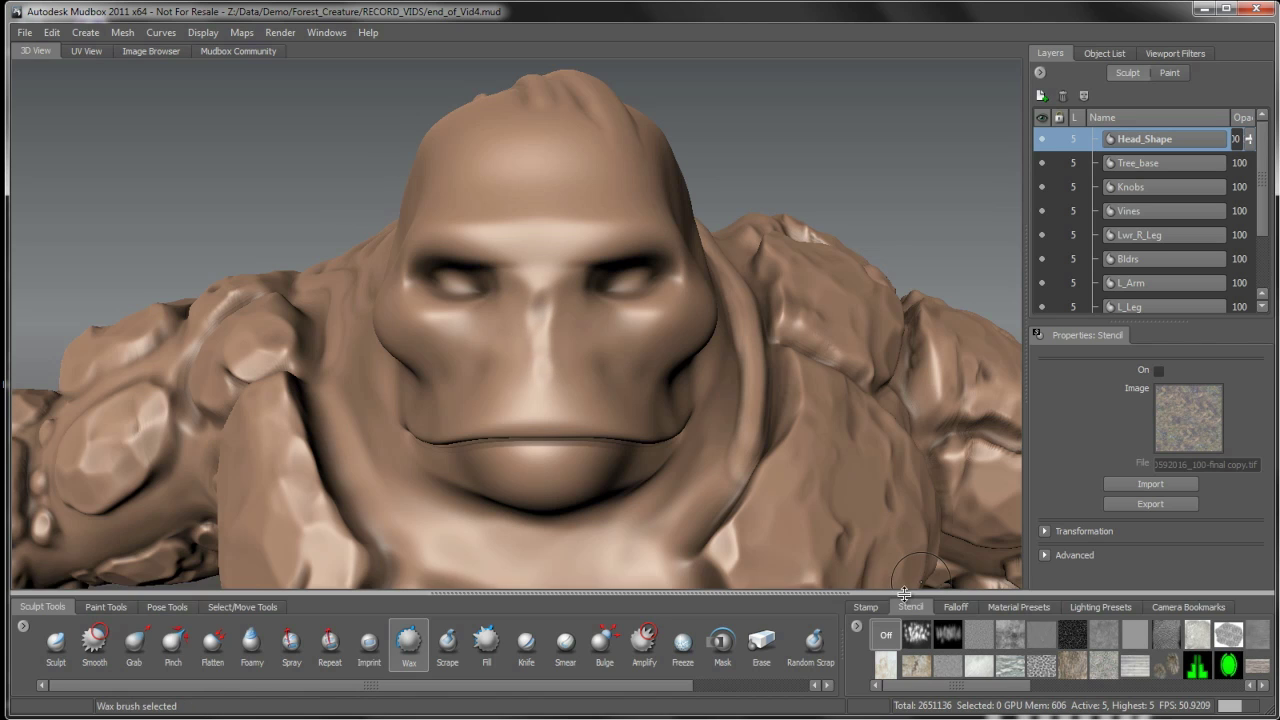
click(953, 609)
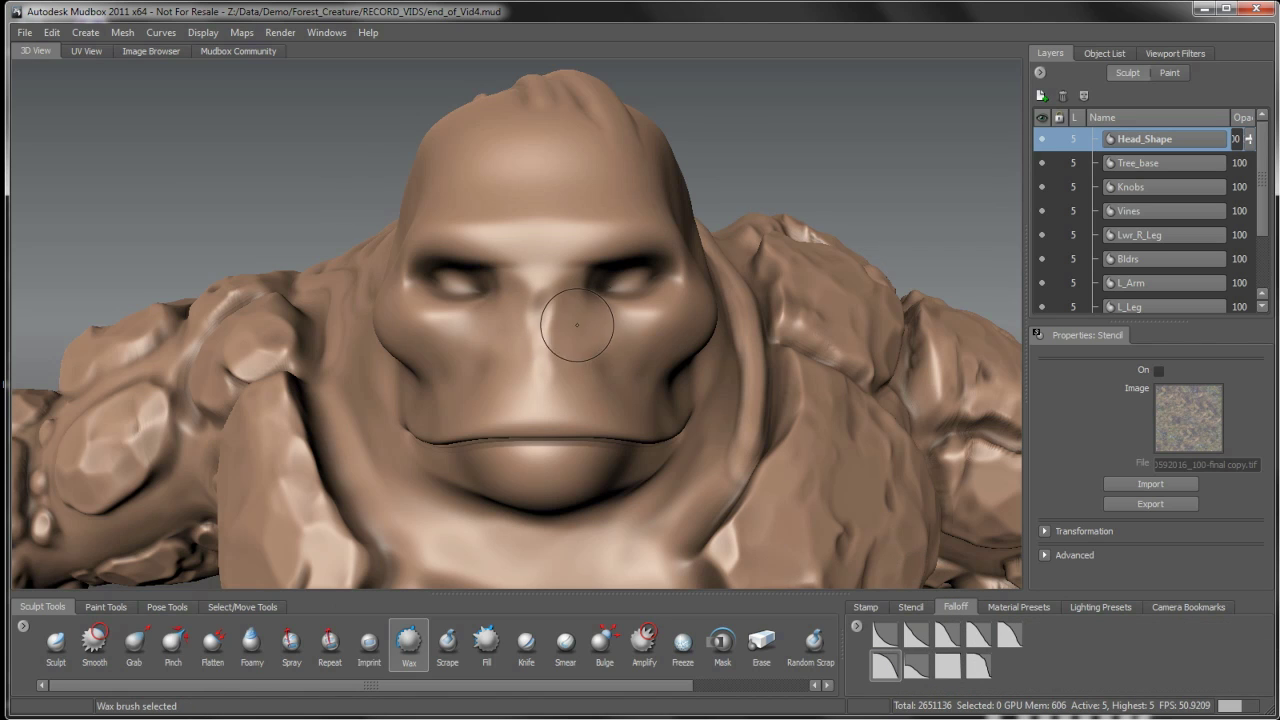
key(b)
mouse_move(557, 326)
mouse_down()
mouse_move(570, 325)
mouse_move(542, 325)
mouse_up()
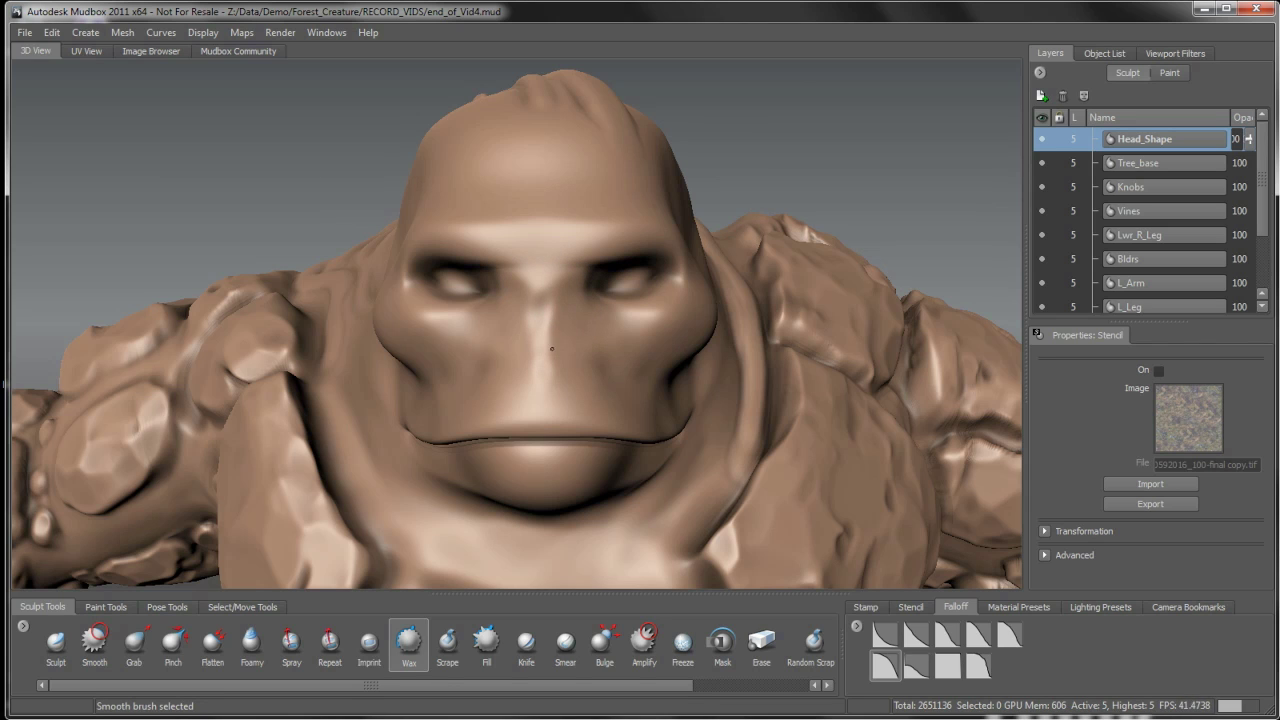
shift+drag(546, 297, 549, 322)
drag(549, 320, 548, 326)
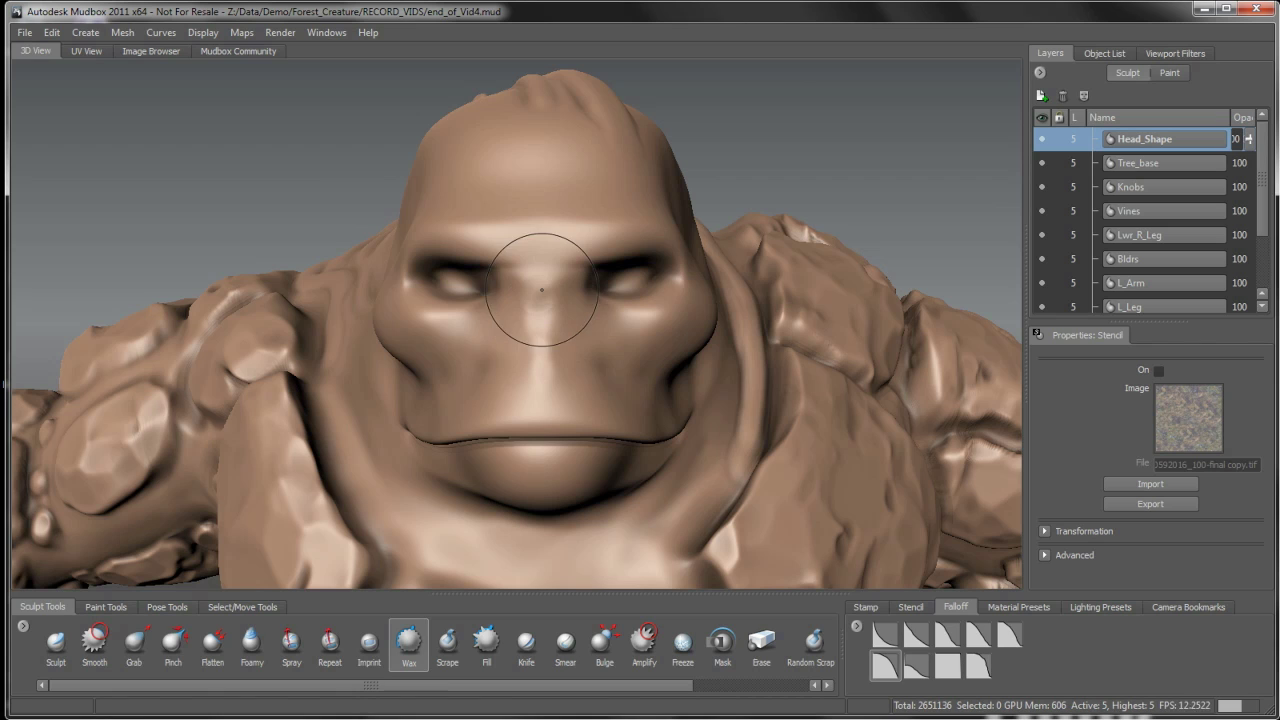
key(shift)
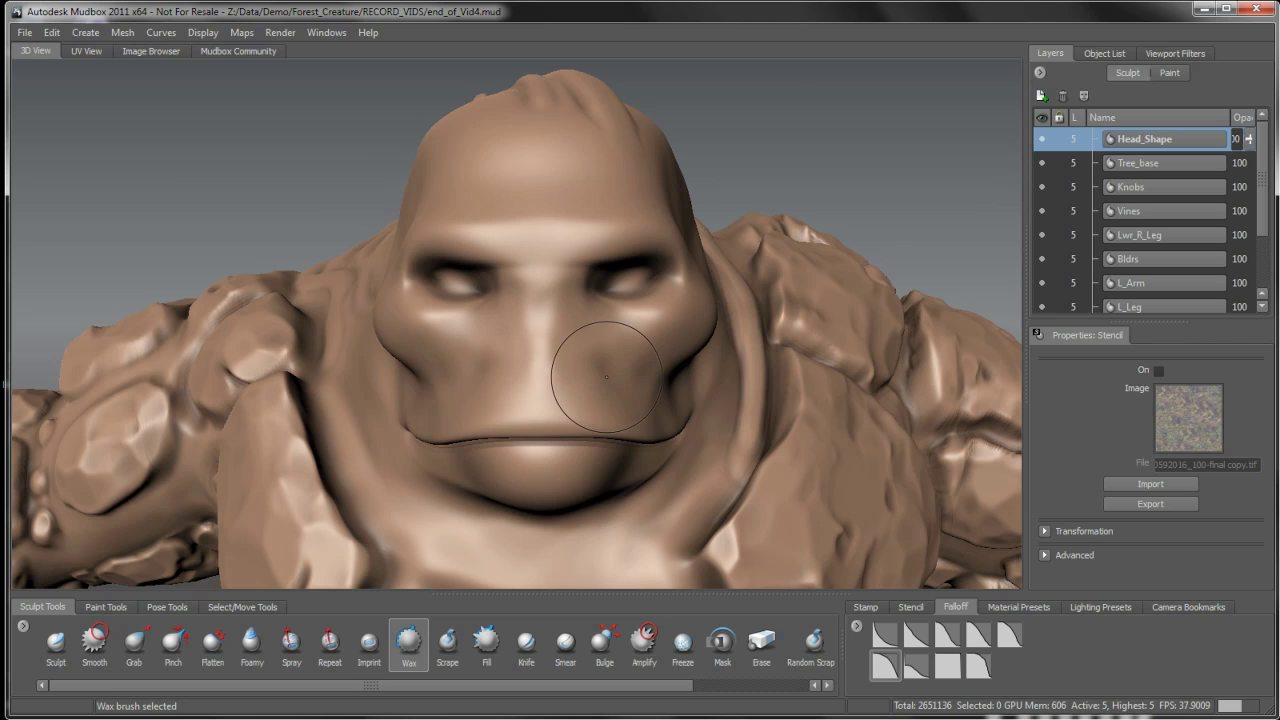
- Set the Wax brush to mirror across X and give it the last falloff preset
click(409, 643)
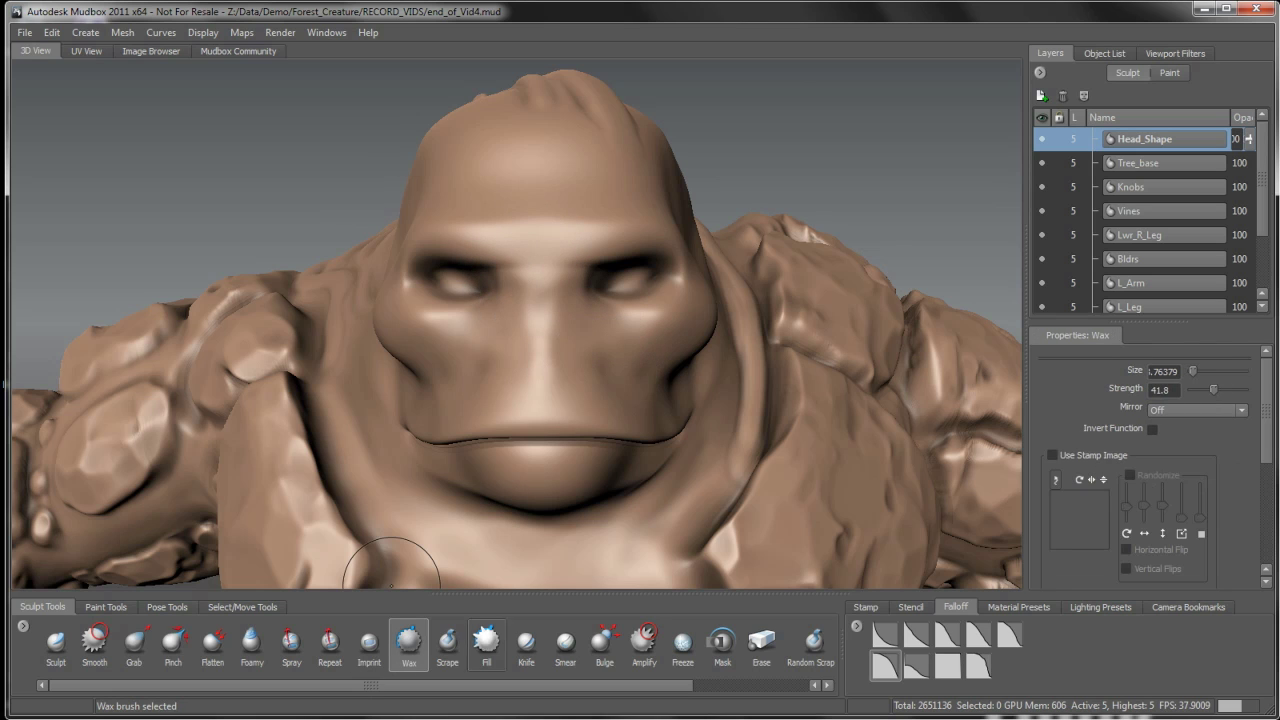
click(1207, 435)
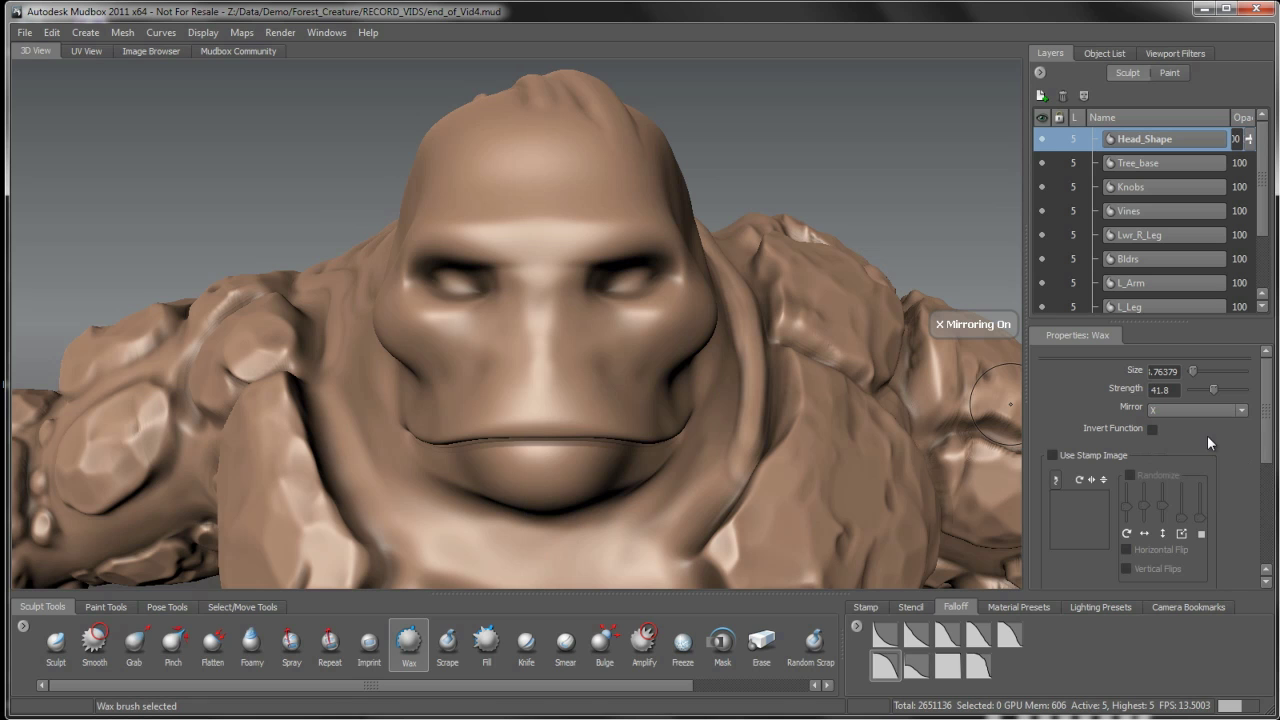
alt+drag(610, 374, 588, 365)
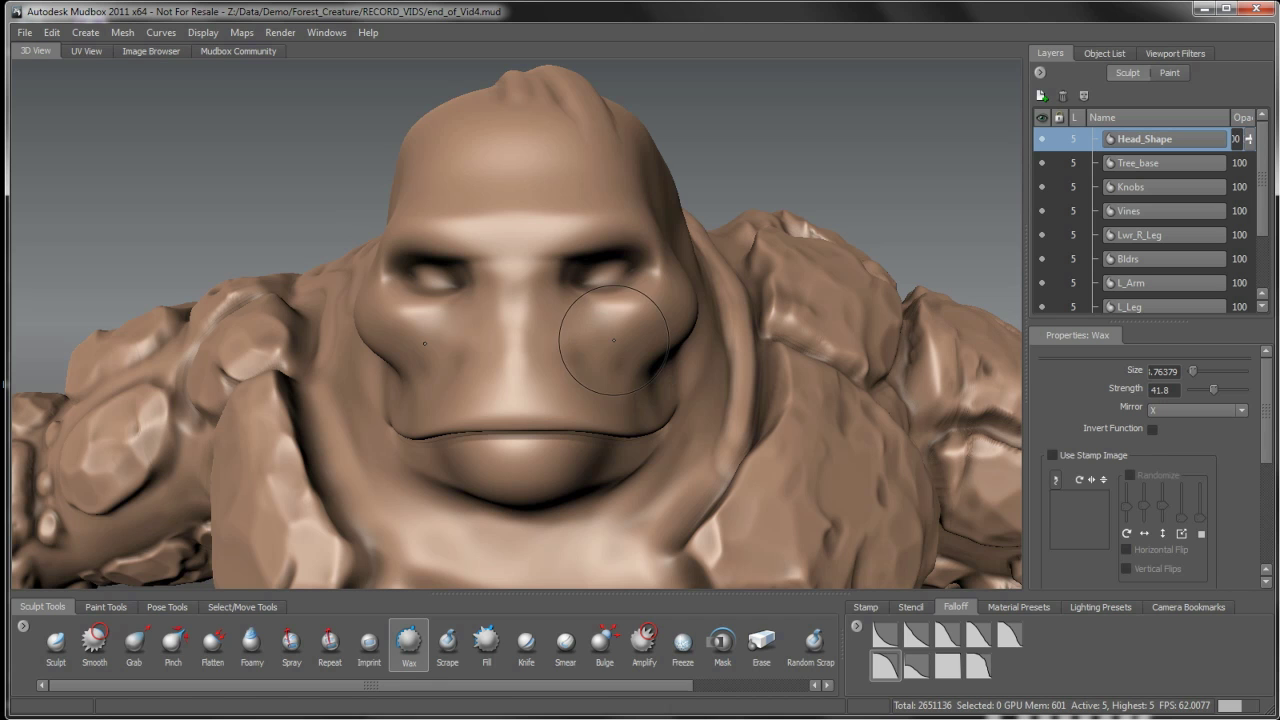
mouse_move(618, 329)
alt+mouse_down()
mouse_move(630, 326)
mouse_move(639, 362)
mouse_move(600, 356)
mouse_move(598, 400)
alt+mouse_up()
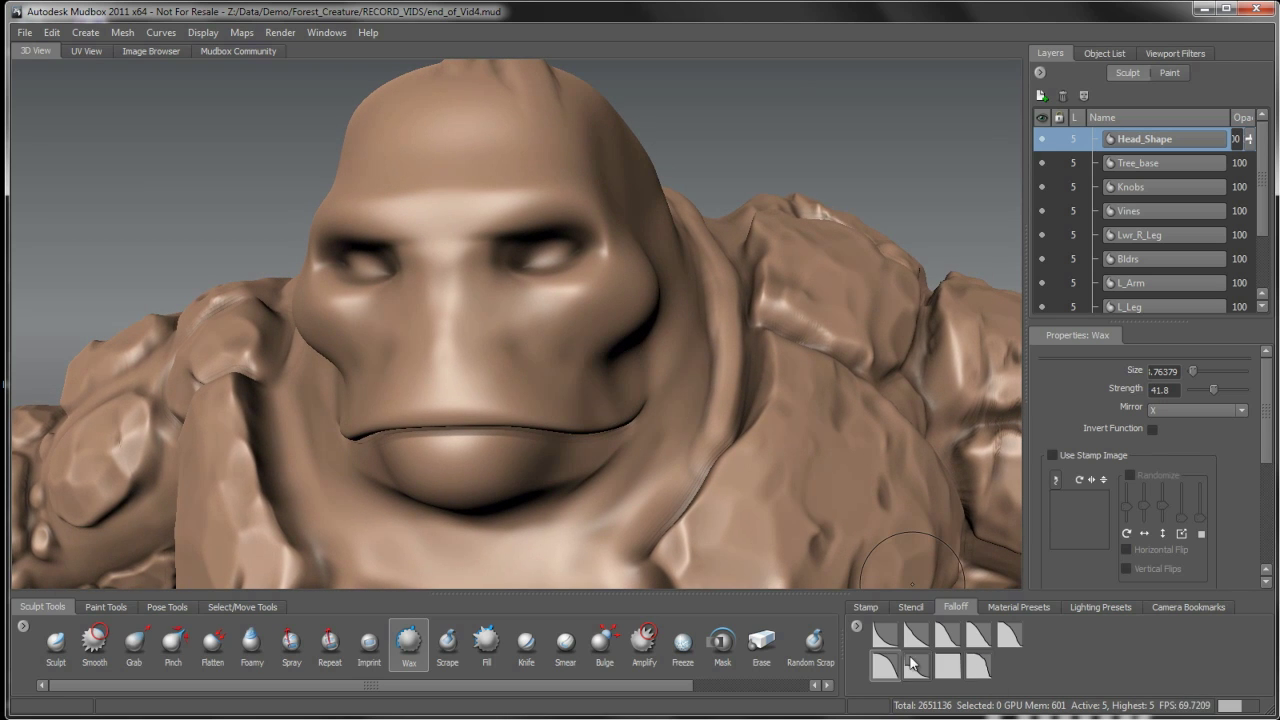
click(979, 667)
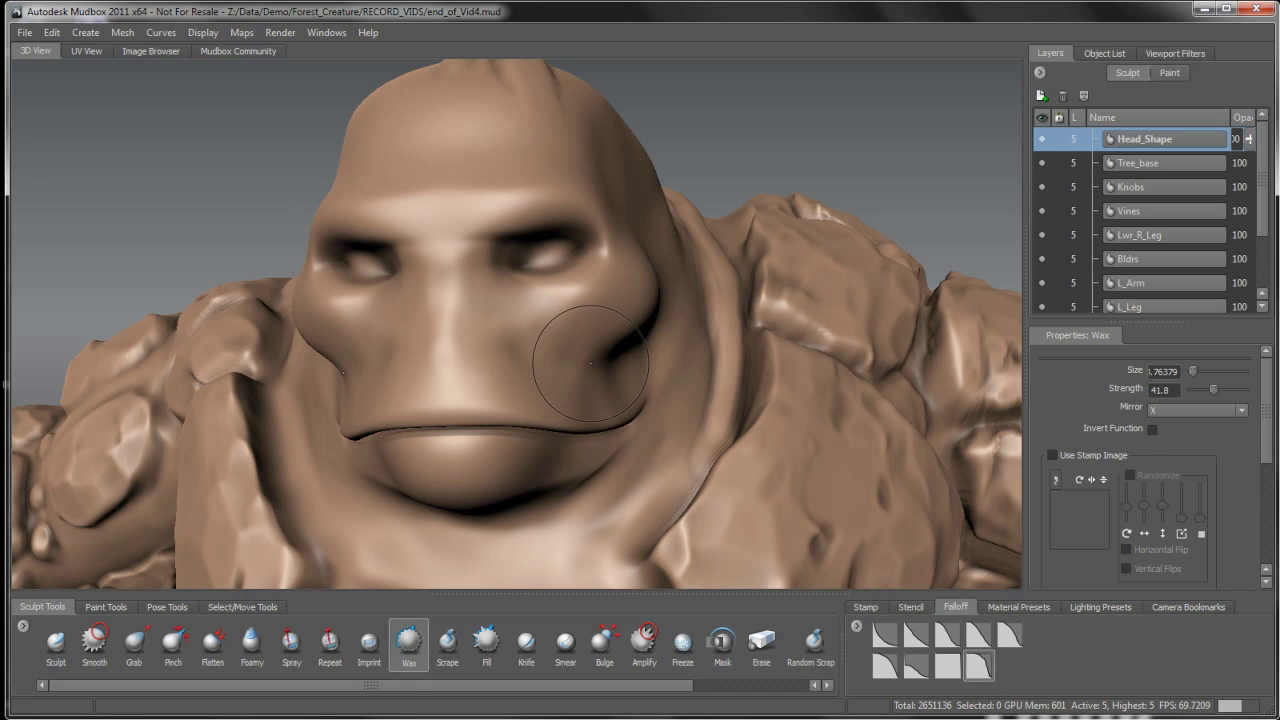
- Enlarge the Wax brush and shape both cheeks between the nose and the cheekbones with mirrored strokes
alt+drag(610, 355, 543, 371)
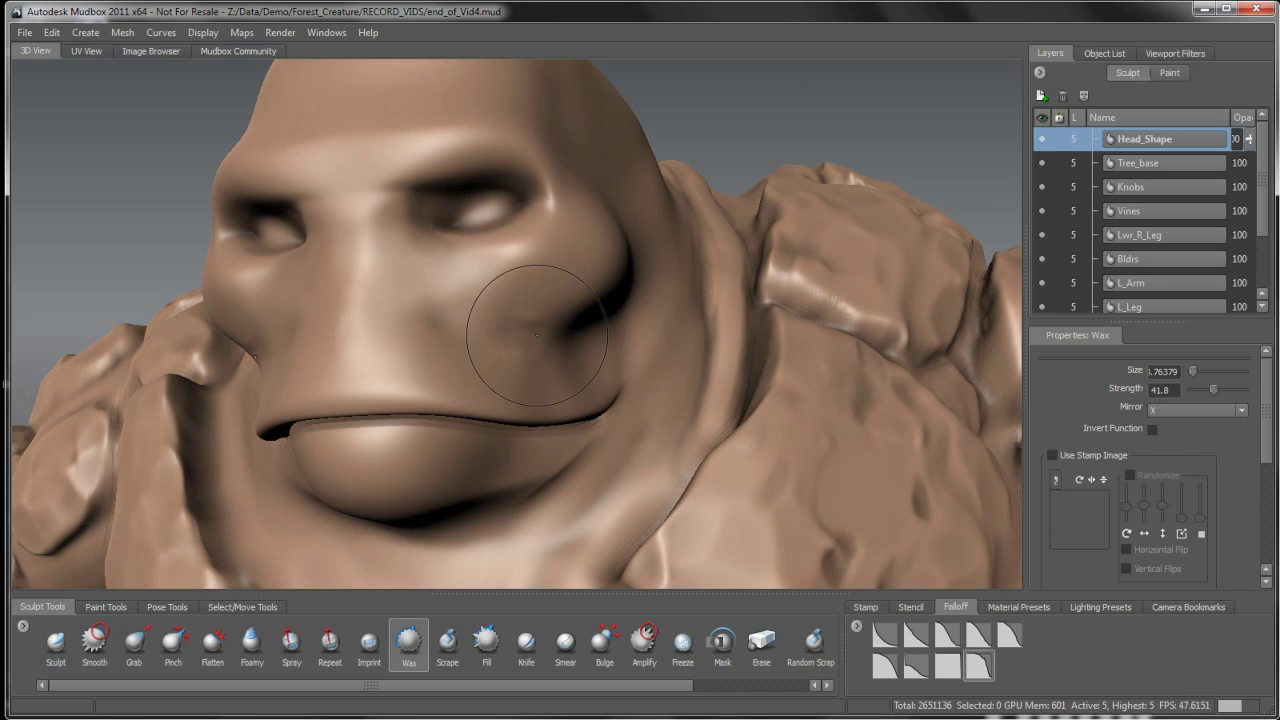
mouse_move(532, 336)
mouse_down()
mouse_move(560, 336)
mouse_move(527, 330)
mouse_up()
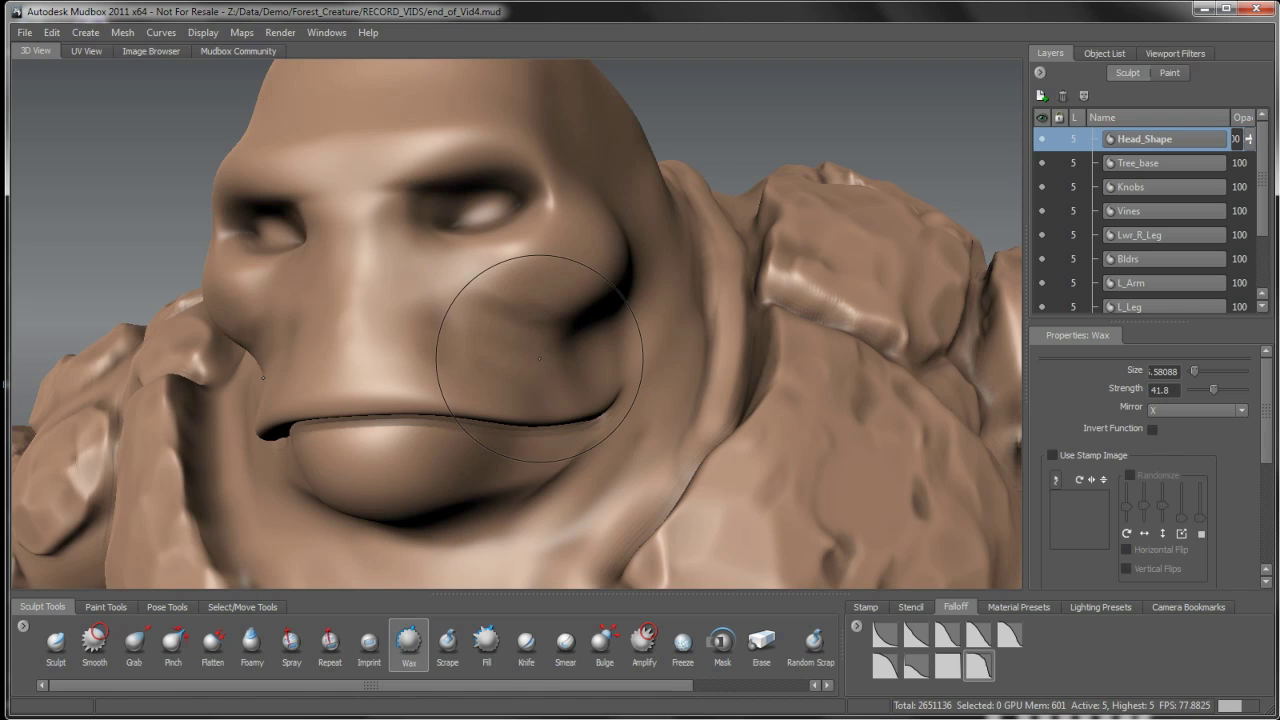
alt+drag(543, 367, 423, 323)
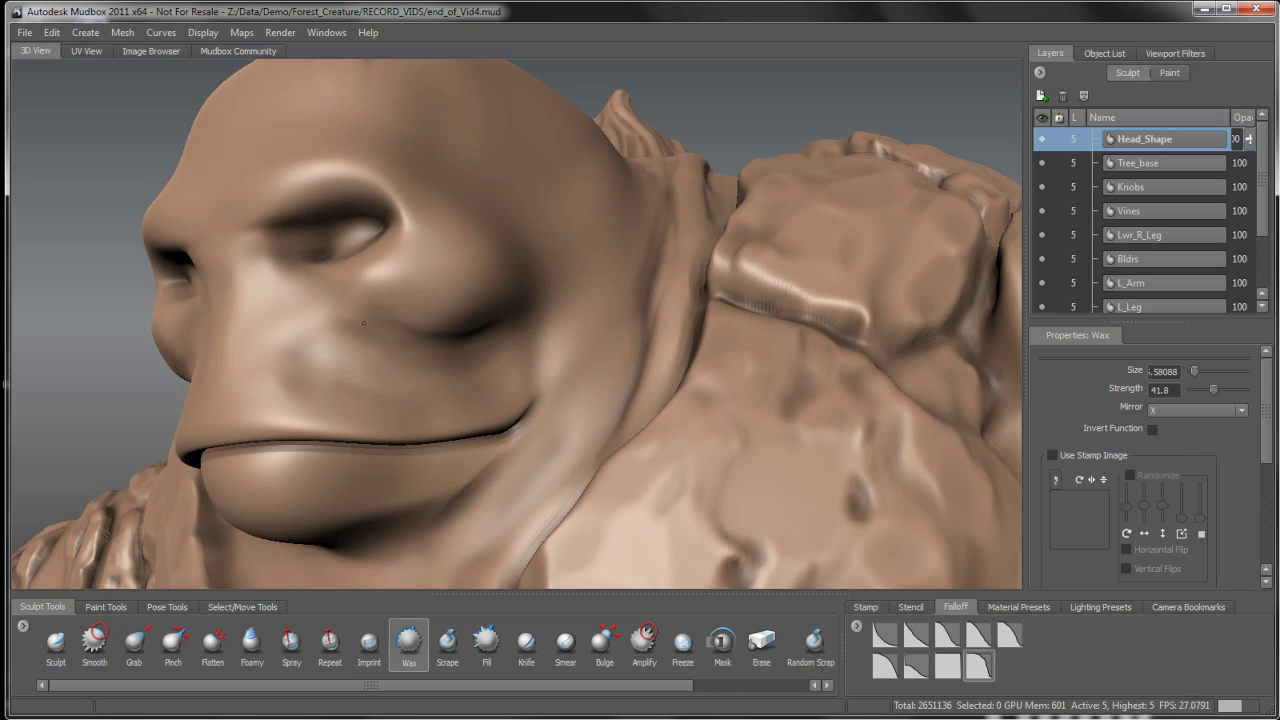
mouse_move(340, 316)
mouse_down()
mouse_move(348, 362)
mouse_move(372, 362)
mouse_up()
drag(359, 348, 437, 363)
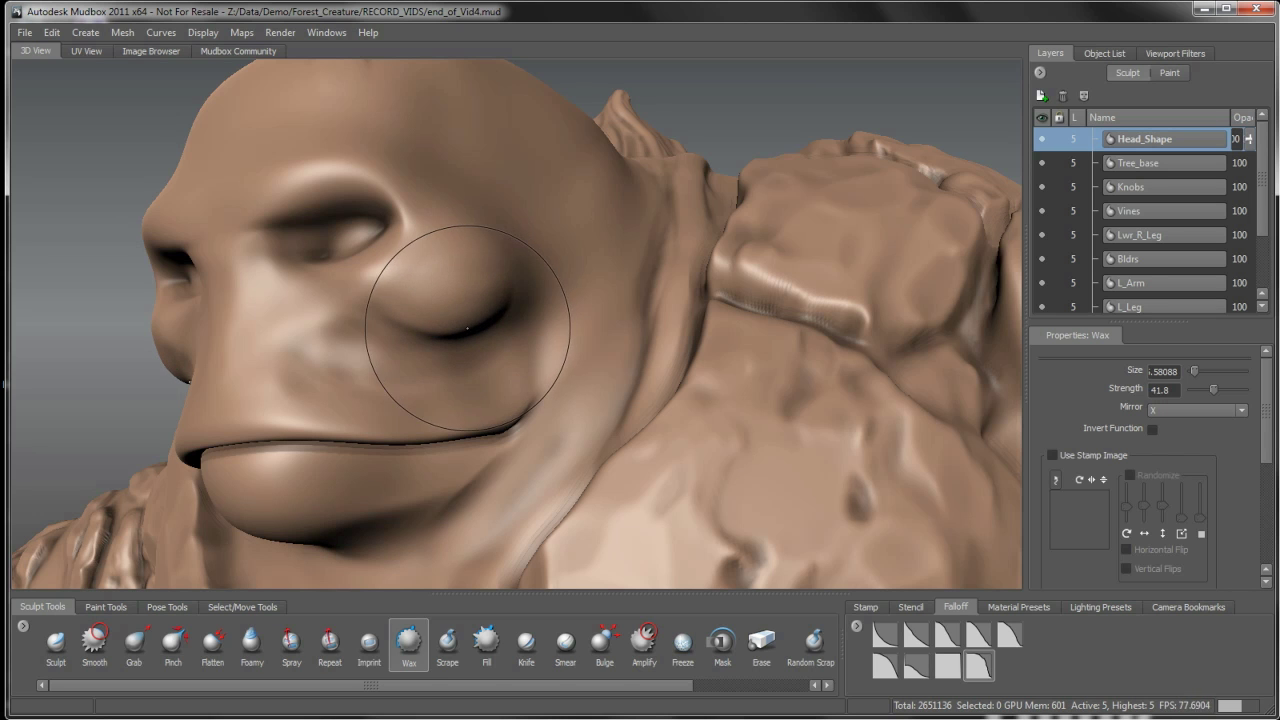
- Sculpt the temples beside the brows with mirrored Wax strokes and smooth them
mouse_move(467, 329)
alt+mouse_down()
mouse_move(443, 346)
mouse_move(500, 348)
mouse_move(482, 269)
alt+mouse_up()
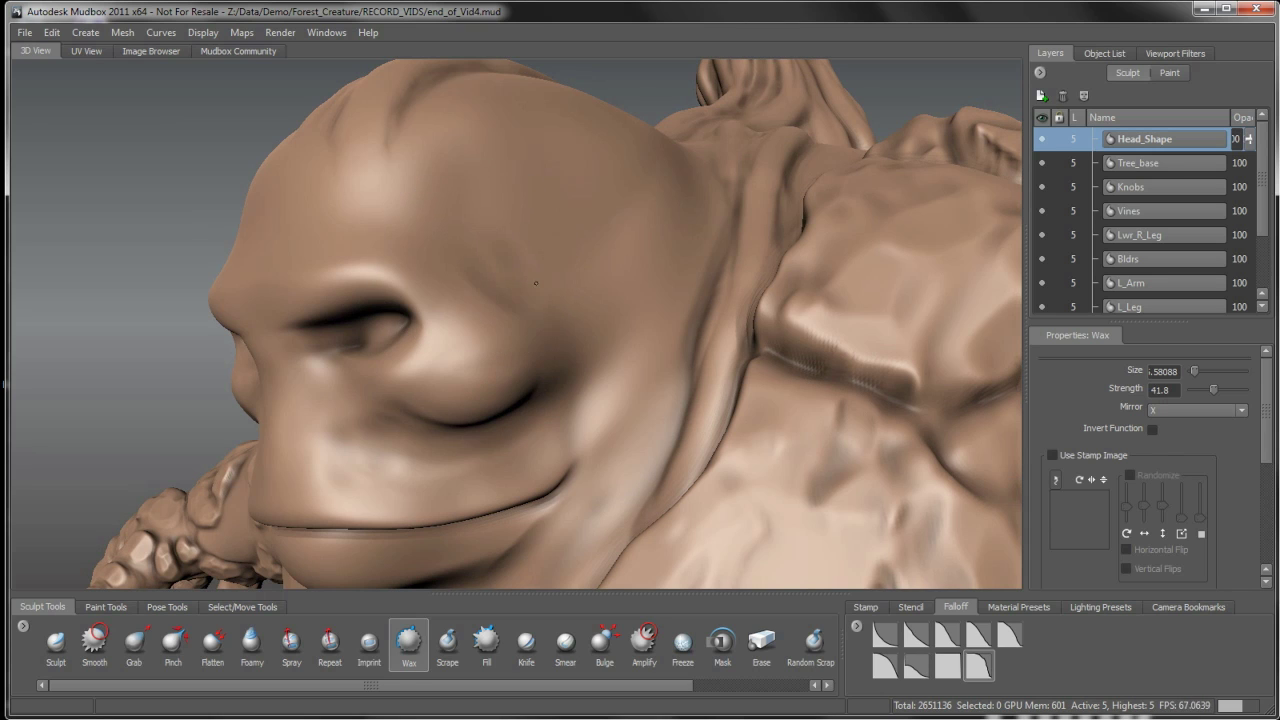
mouse_move(462, 236)
mouse_down()
mouse_move(520, 232)
mouse_move(541, 245)
mouse_up()
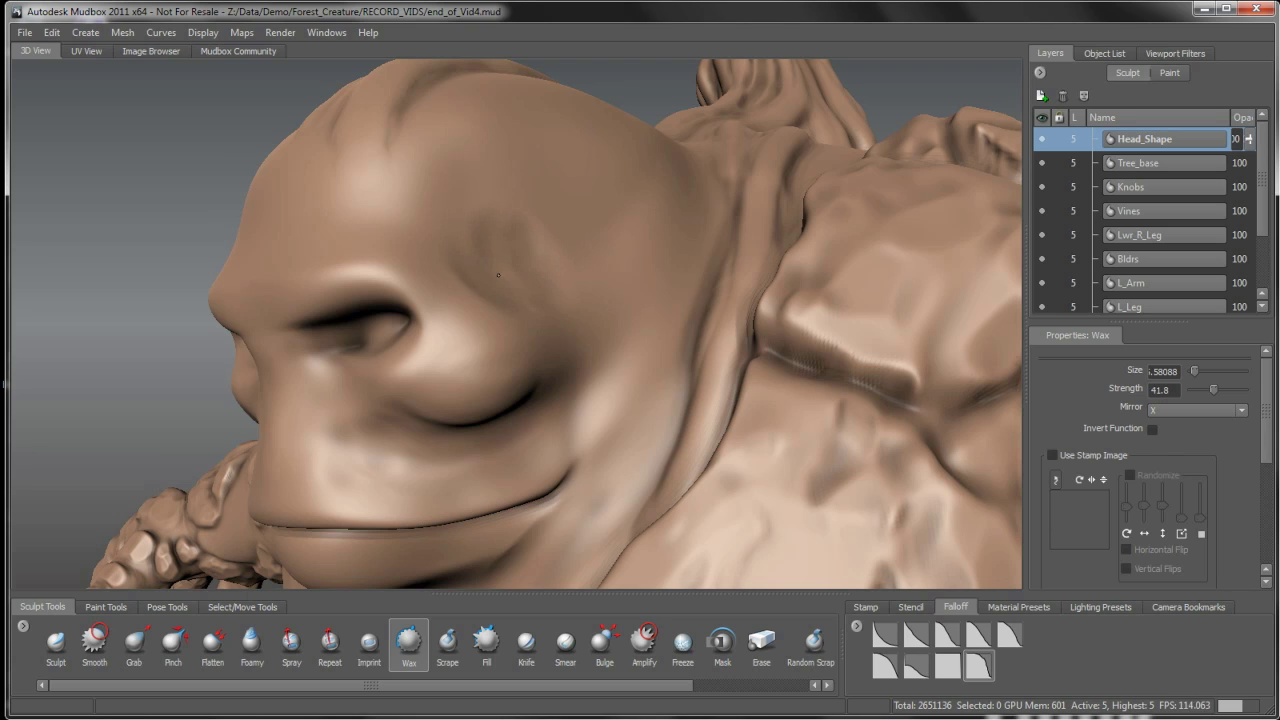
key(shift)
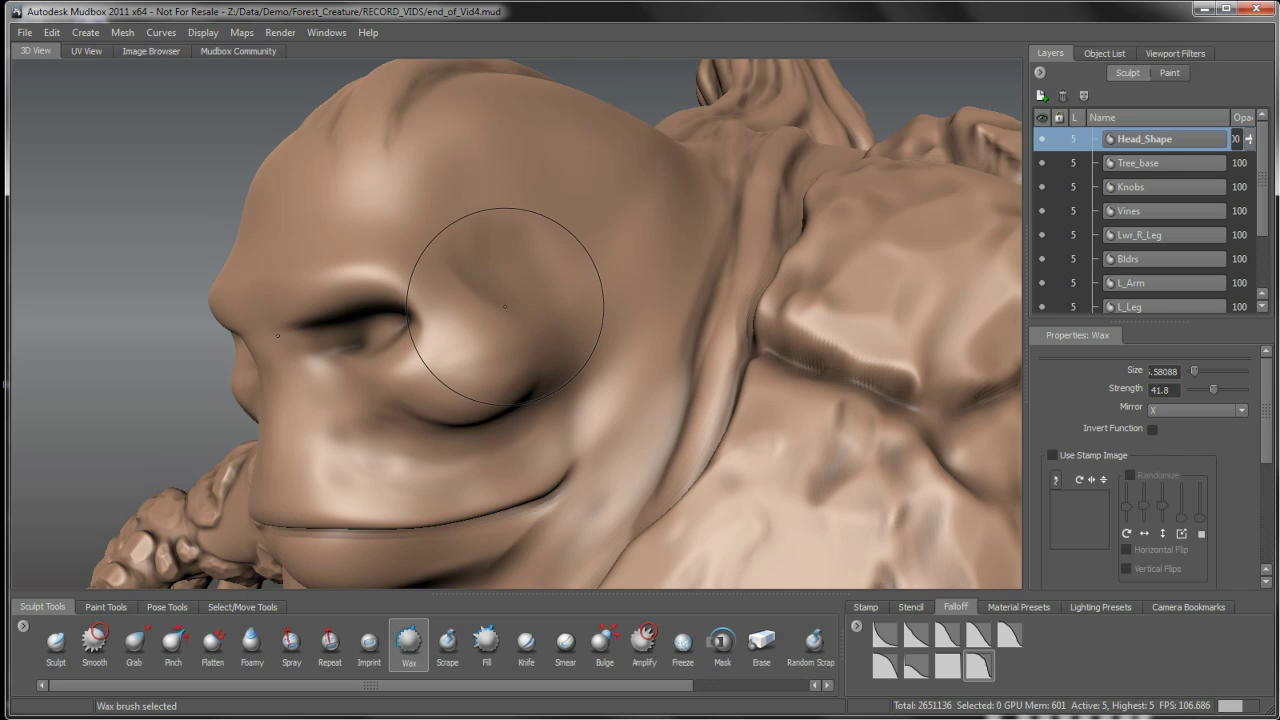
- Shape the brow ridge and the bridge between the eyes, blending the area with the Smooth brush
alt+drag(506, 314, 566, 257)
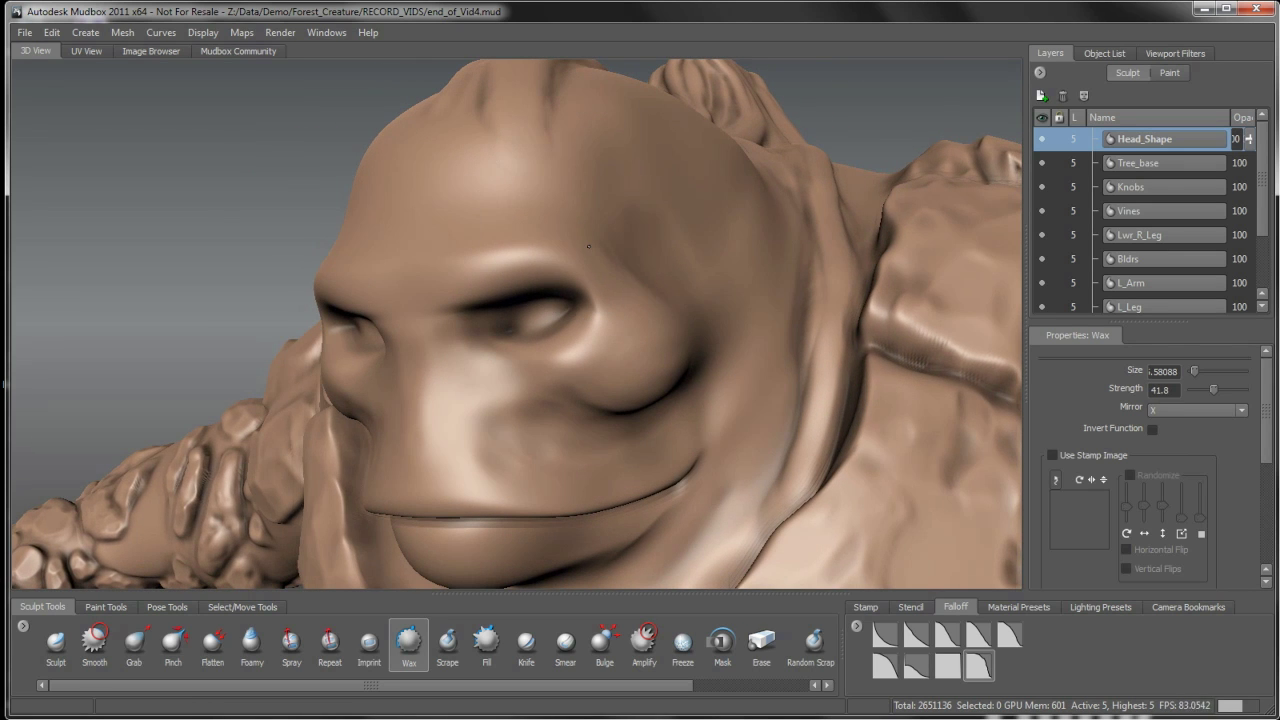
alt+drag(586, 286, 671, 294)
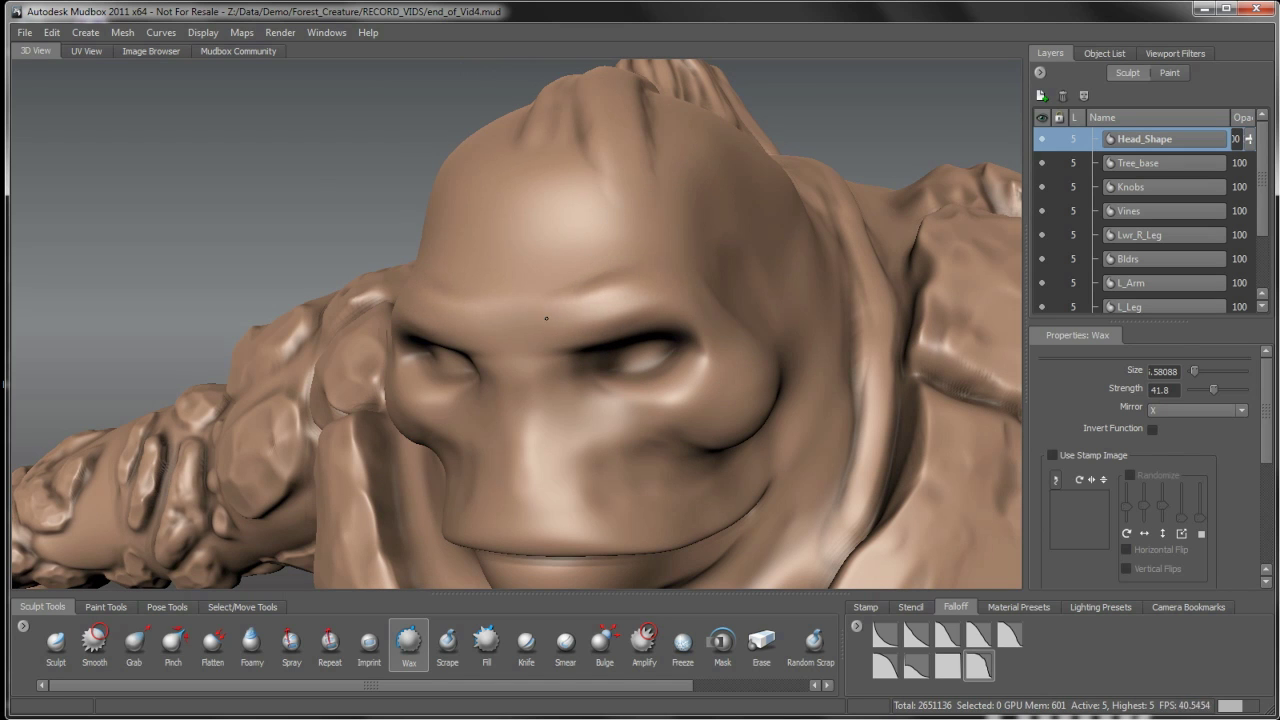
alt+drag(546, 318, 584, 310)
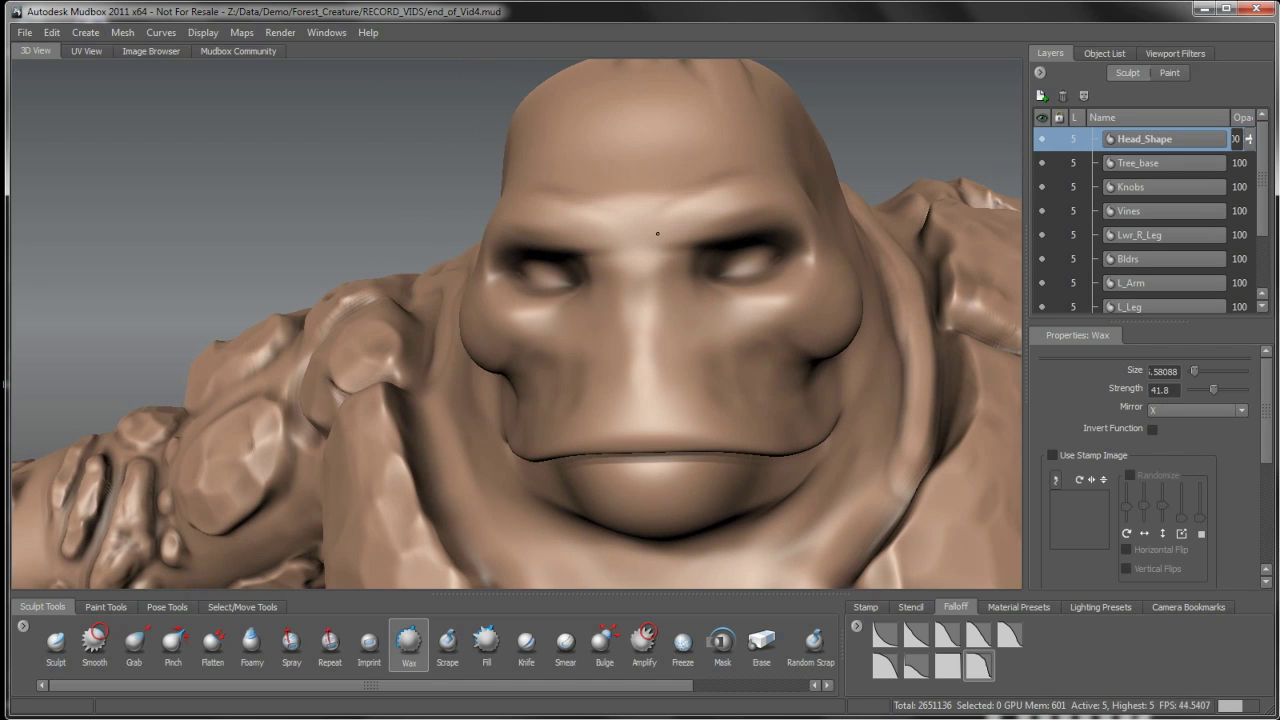
alt+drag(673, 230, 666, 243)
key(shift)
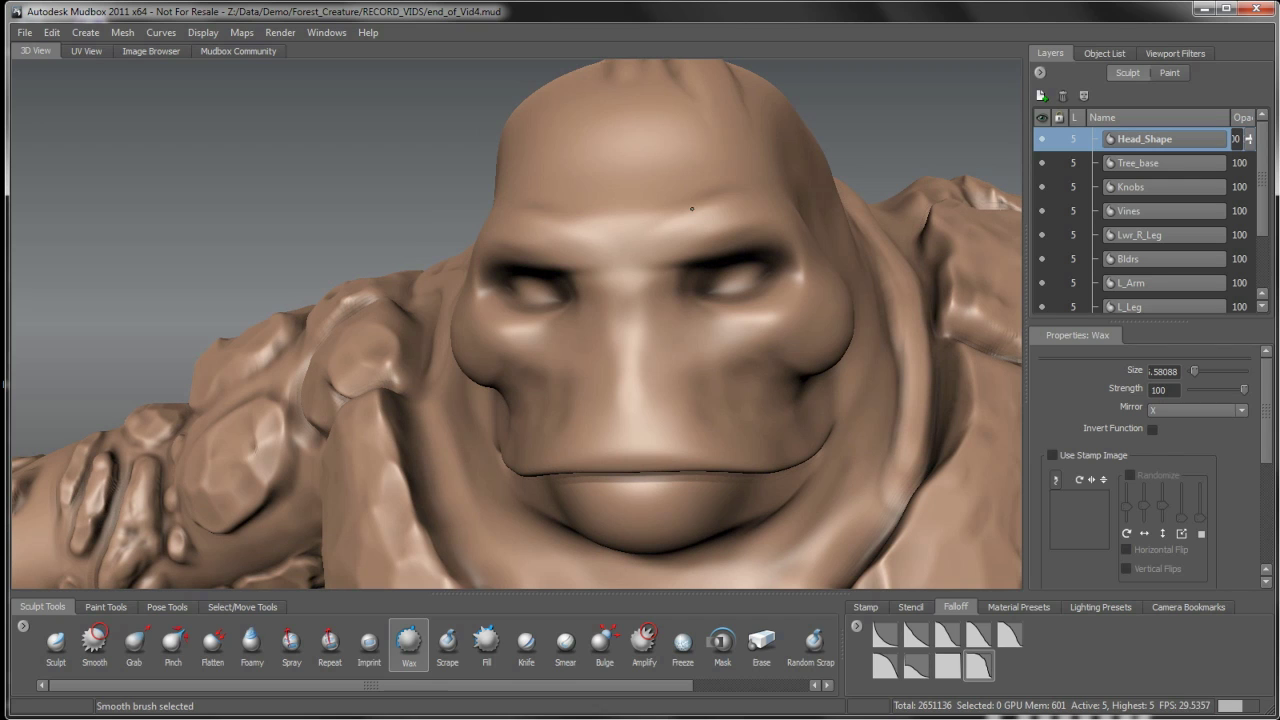
mouse_move(654, 268)
shift+mouse_down()
mouse_move(664, 246)
mouse_move(656, 264)
mouse_move(734, 254)
mouse_move(663, 286)
mouse_move(614, 334)
shift+mouse_up()
key(shift)
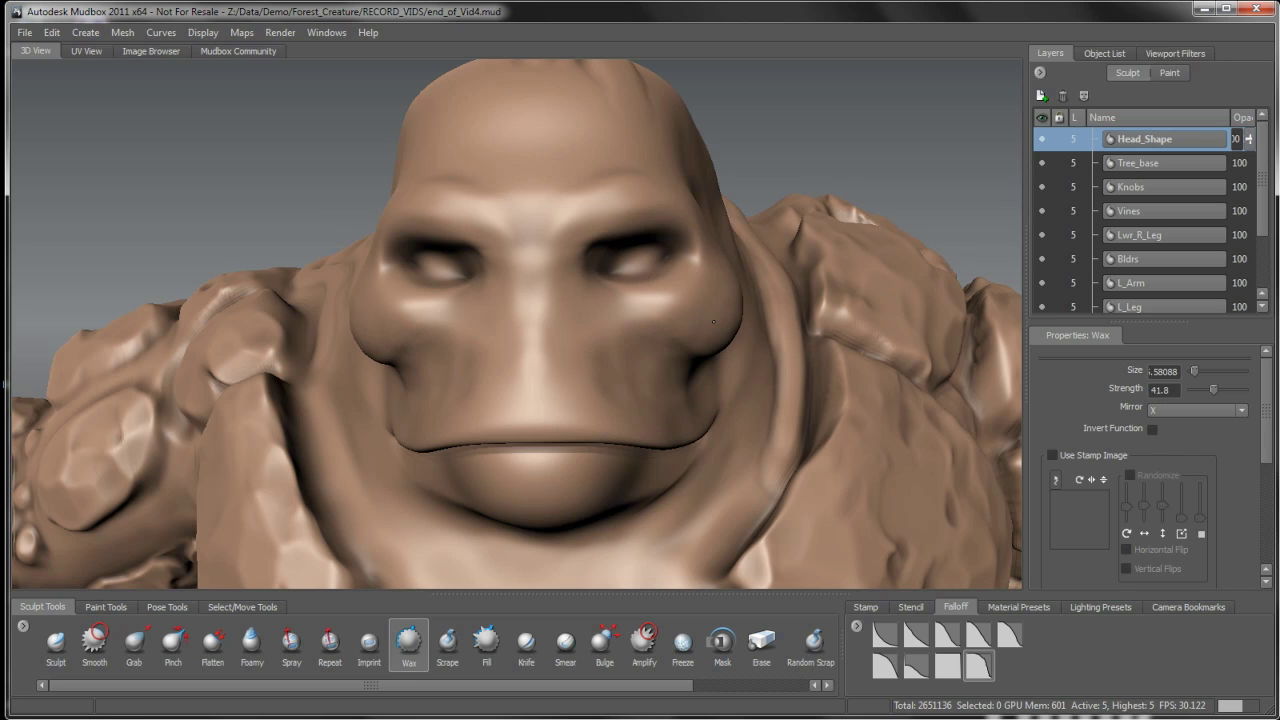
- Refine the temples and the outer ends of the brows with further mirrored Wax strokes
alt+drag(697, 325, 632, 335)
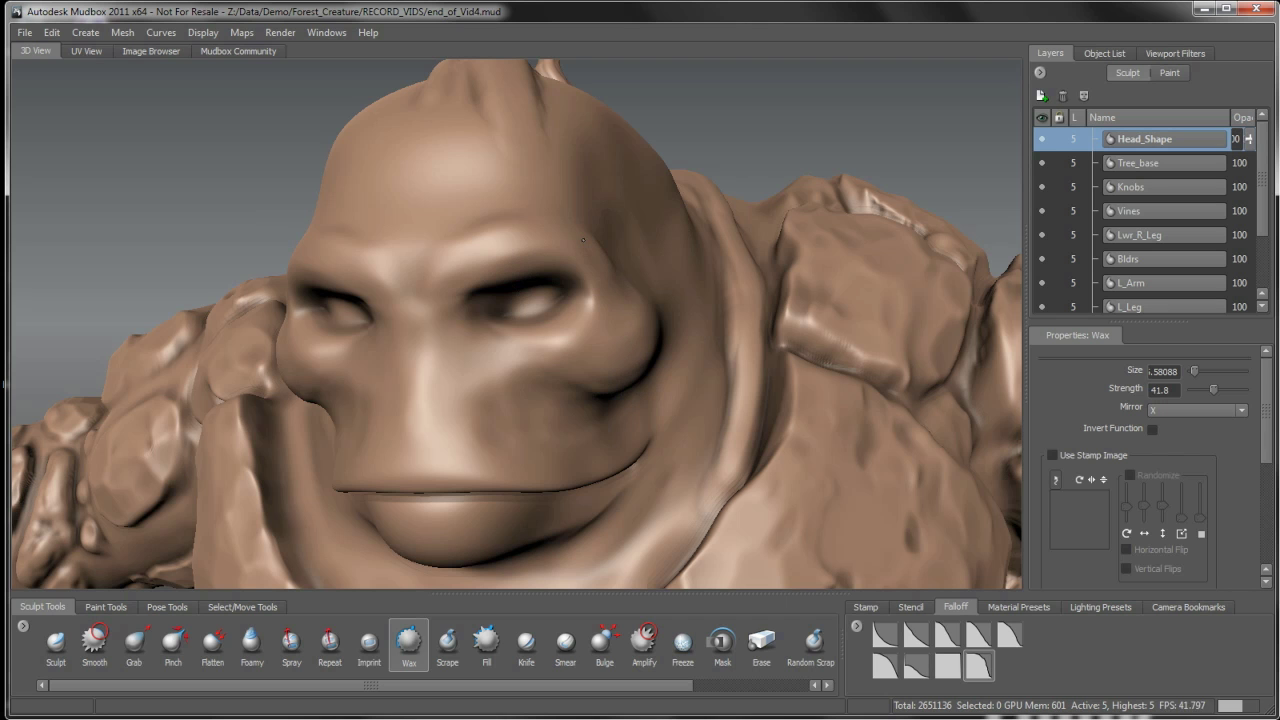
alt+drag(612, 320, 540, 255)
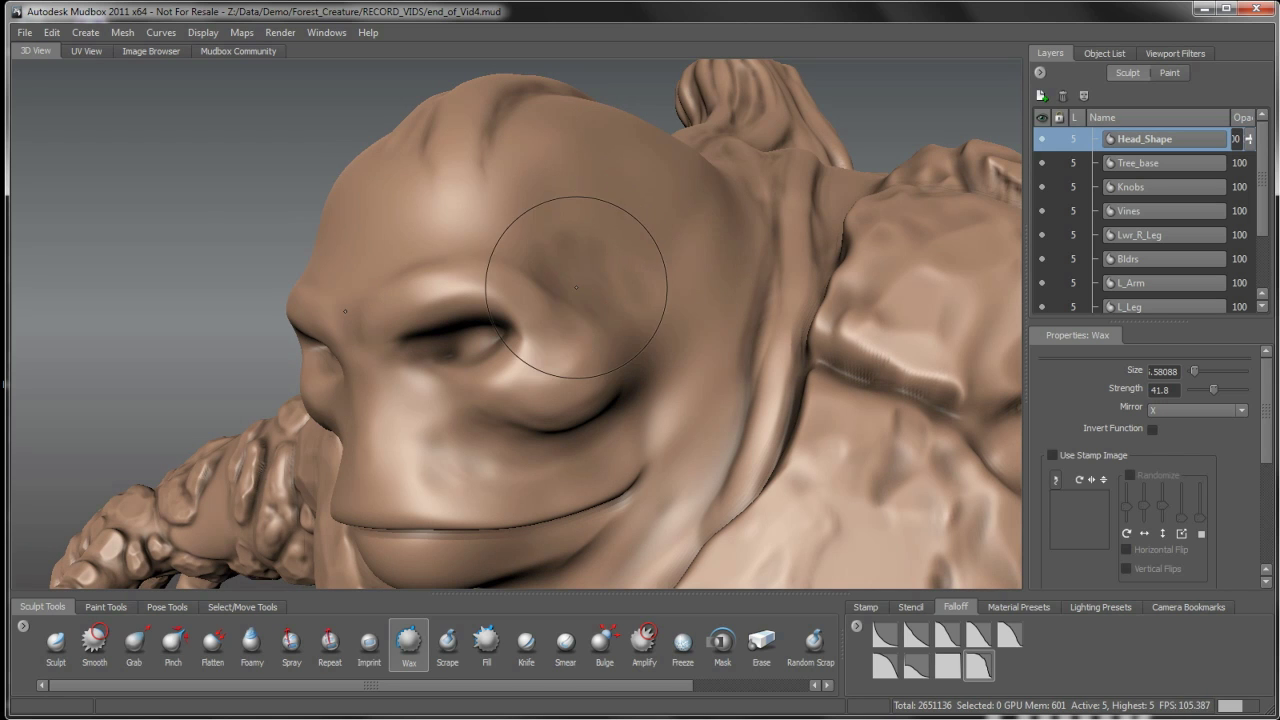
mouse_move(633, 405)
alt+mouse_down()
mouse_move(593, 378)
mouse_move(600, 356)
alt+mouse_up()
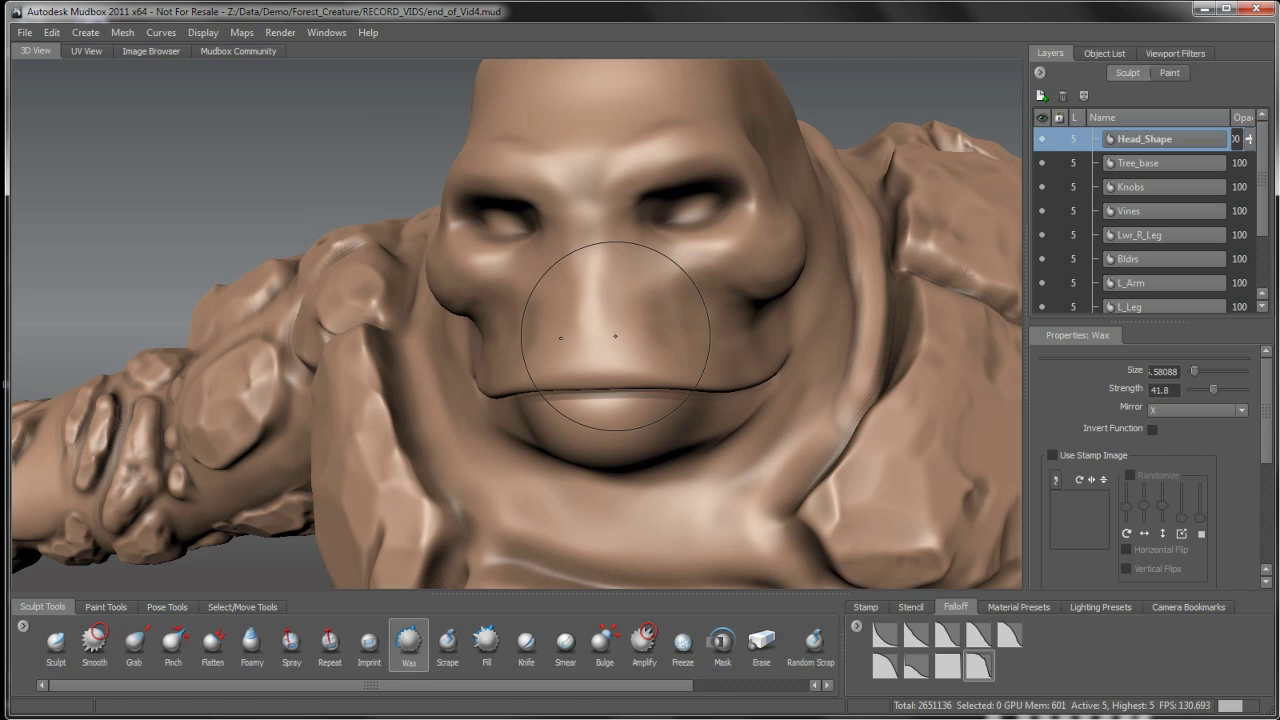
- Sculpt the muzzle between the nose and the upper lip with Wax and smooth both sides
mouse_move(629, 300)
alt+mouse_down()
mouse_move(592, 322)
mouse_move(629, 359)
alt+mouse_up()
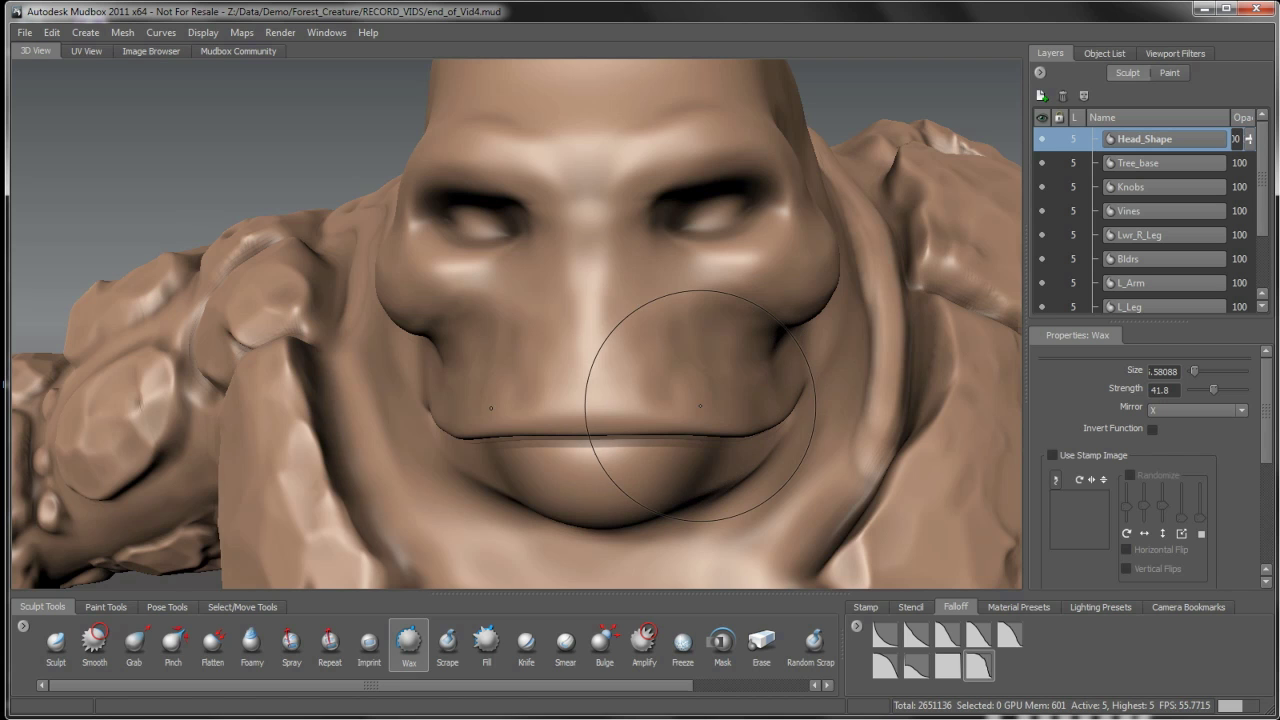
alt+drag(700, 405, 646, 378)
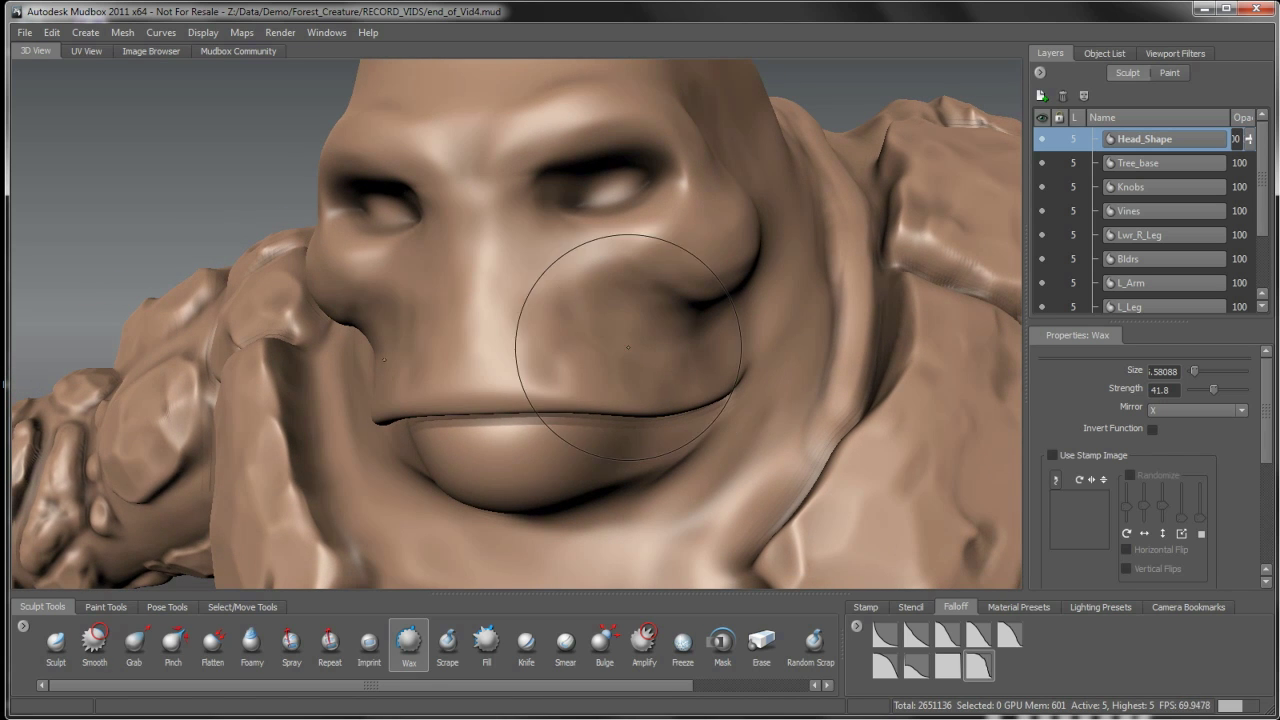
key(shift)
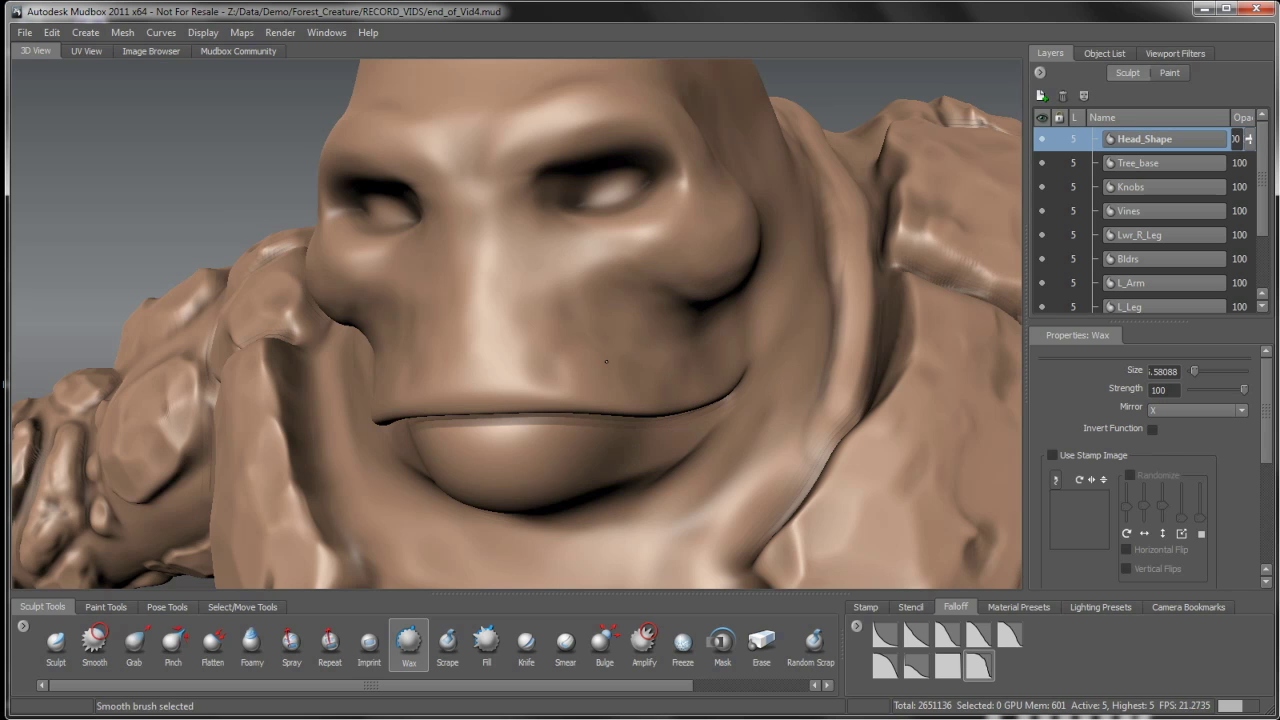
alt+drag(588, 355, 620, 357)
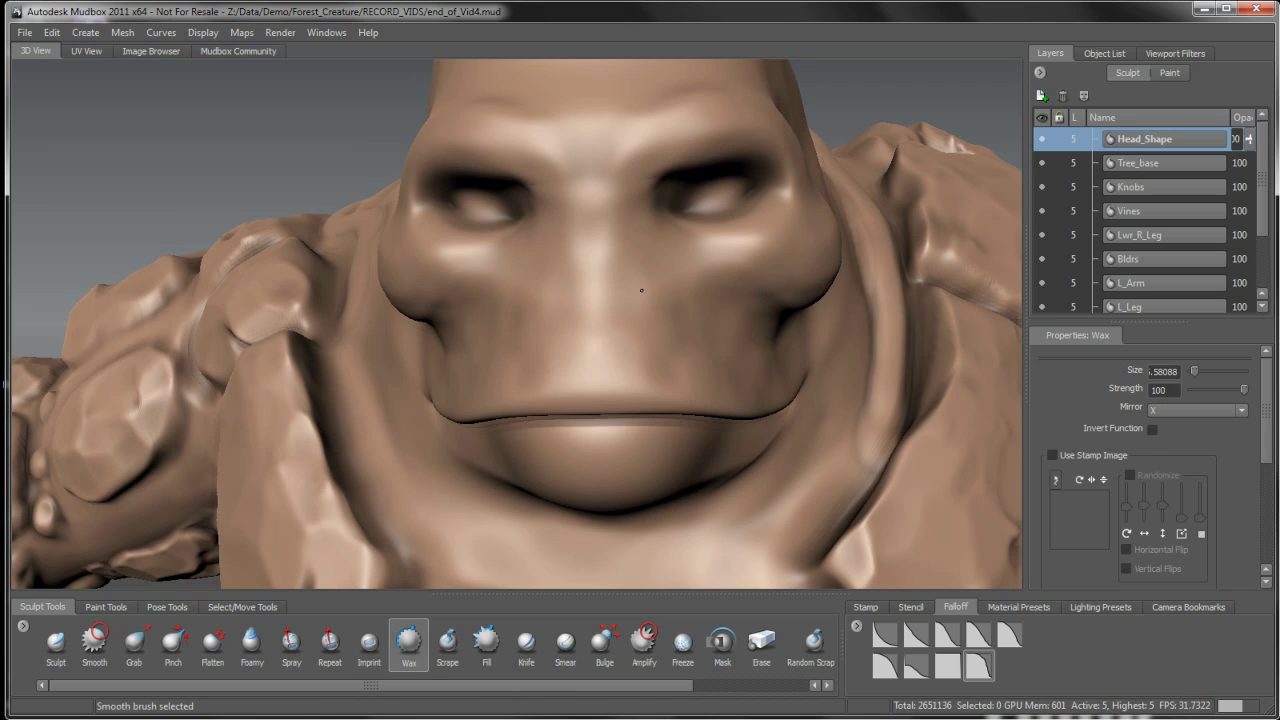
- Refine the cheeks and the hollows beside the muzzle with mirrored Wax and Smooth strokes
mouse_move(651, 309)
alt+mouse_down()
mouse_move(650, 337)
mouse_move(640, 330)
mouse_move(662, 341)
alt+mouse_up()
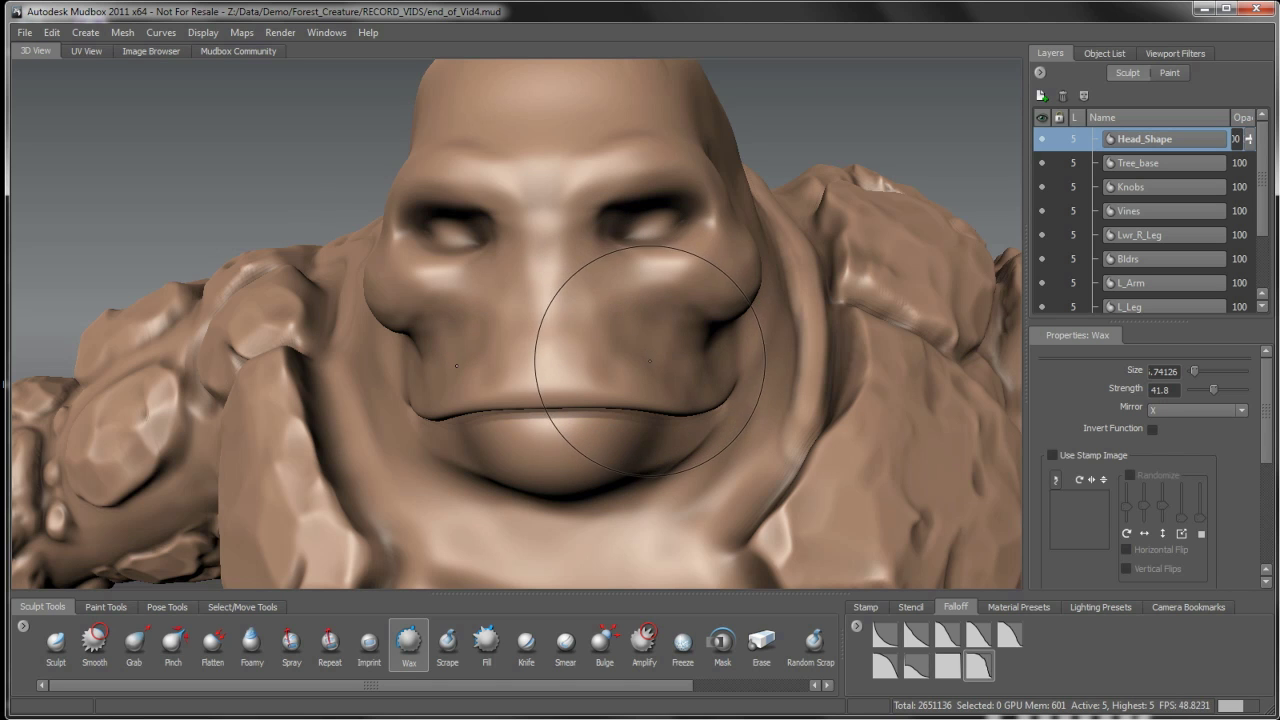
mouse_move(642, 351)
alt+mouse_down()
mouse_move(626, 372)
mouse_move(560, 360)
mouse_move(520, 330)
alt+mouse_up()
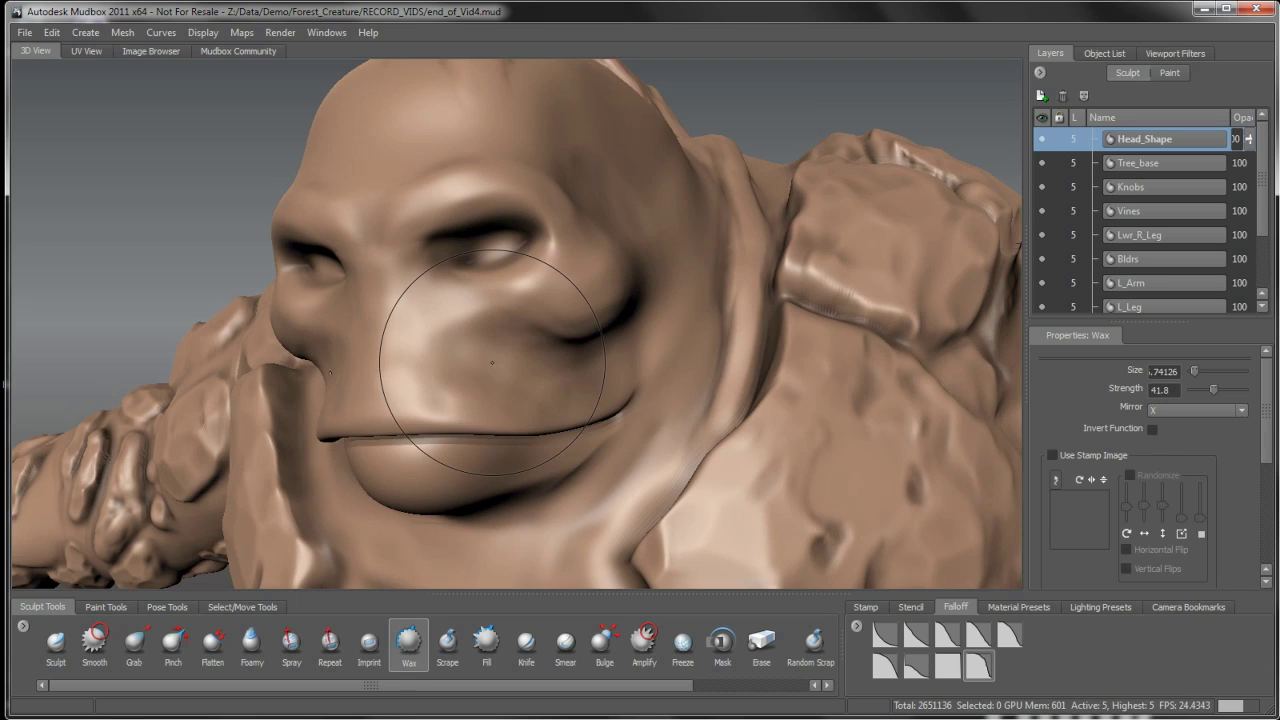
mouse_move(457, 357)
alt+mouse_down()
mouse_move(586, 350)
mouse_move(620, 366)
mouse_move(575, 370)
mouse_move(614, 323)
alt+mouse_up()
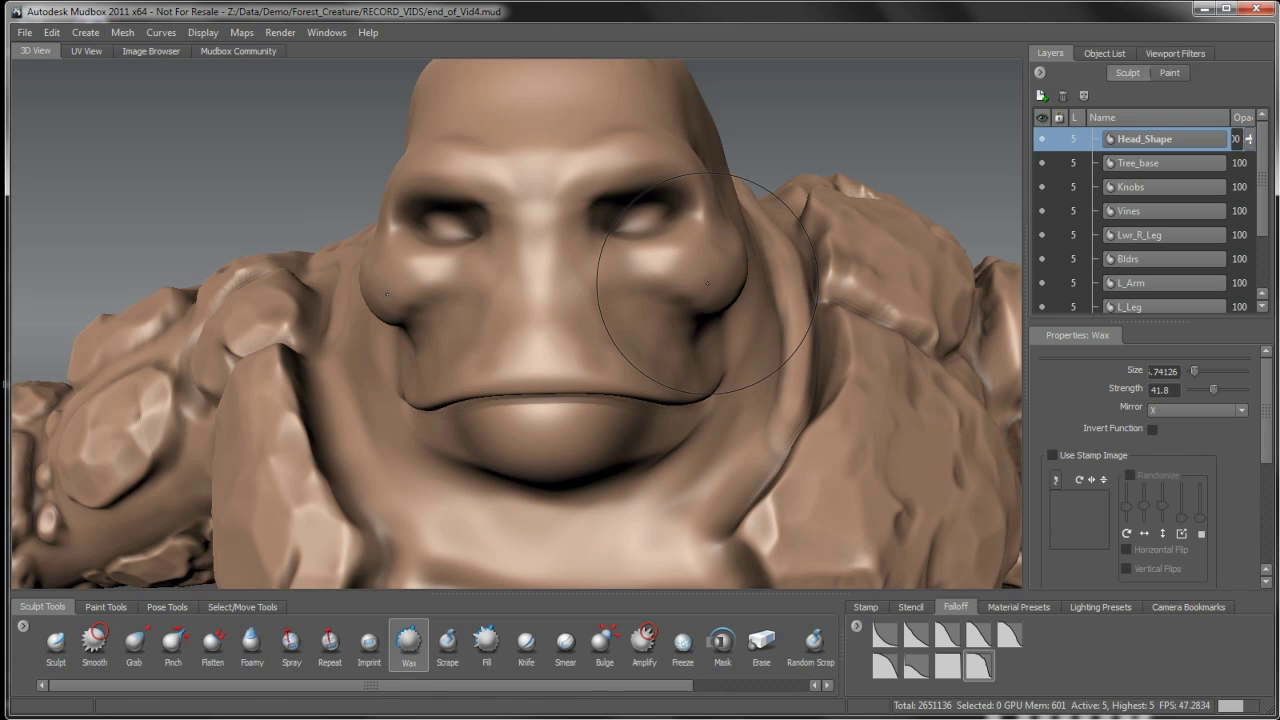
mouse_move(692, 294)
alt+mouse_down()
mouse_move(669, 199)
mouse_move(514, 263)
mouse_move(539, 224)
alt+mouse_up()
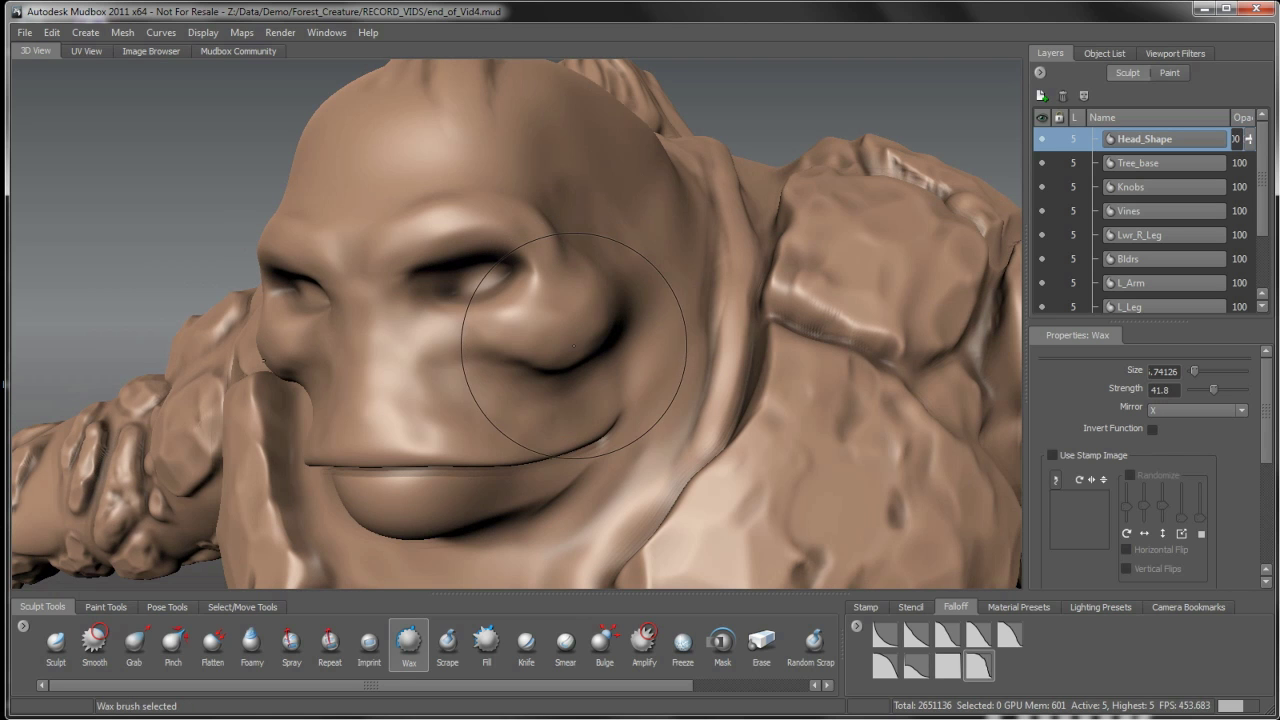
alt+drag(560, 410, 621, 336)
- Reduce the Wax brush to a small size suited to carving details on the nose
alt+right_drag(622, 336, 628, 343)
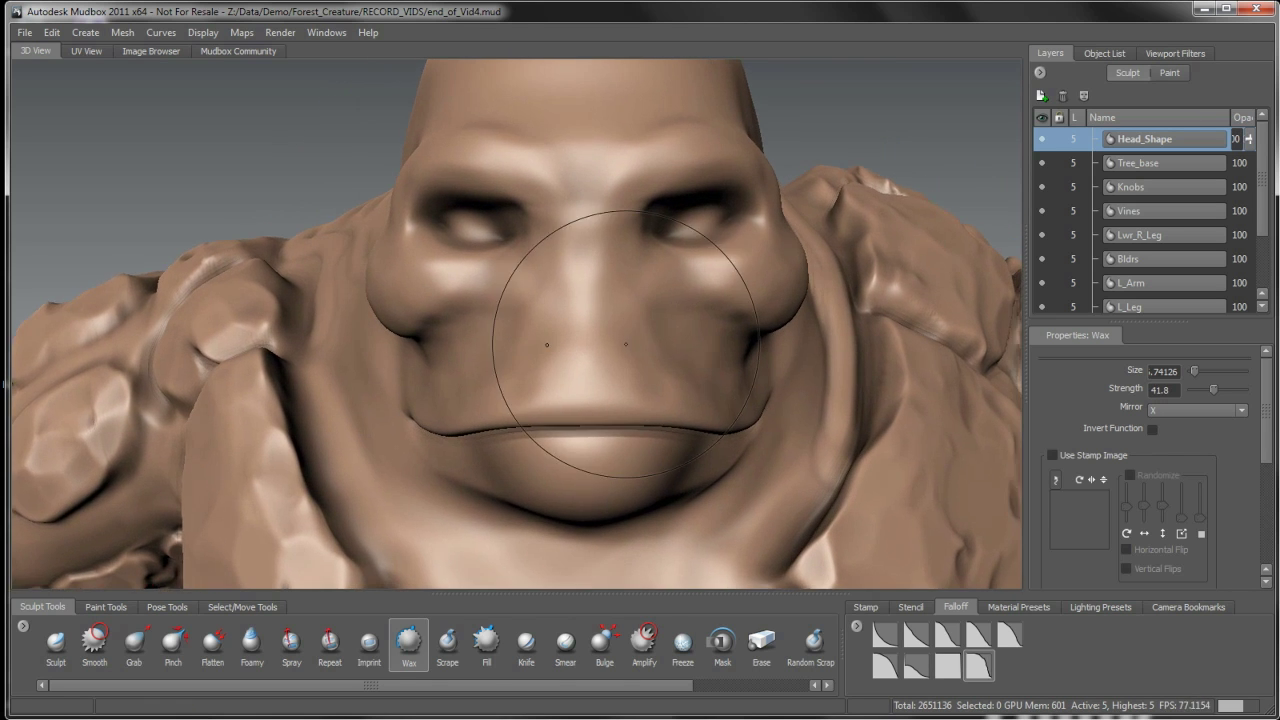
alt+middle_drag(628, 343, 620, 351)
mouse_move(618, 350)
alt+right_down()
mouse_move(603, 334)
mouse_move(610, 314)
alt+right_up()
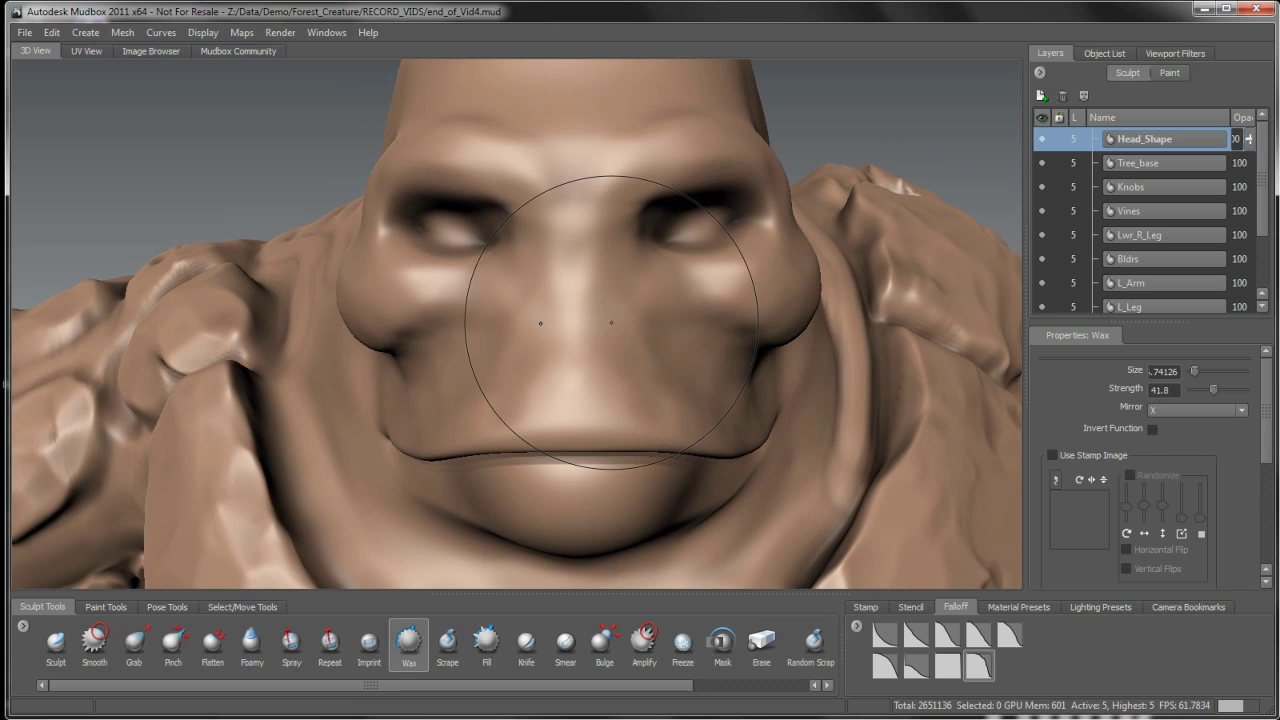
key(b)
drag(615, 320, 507, 320)
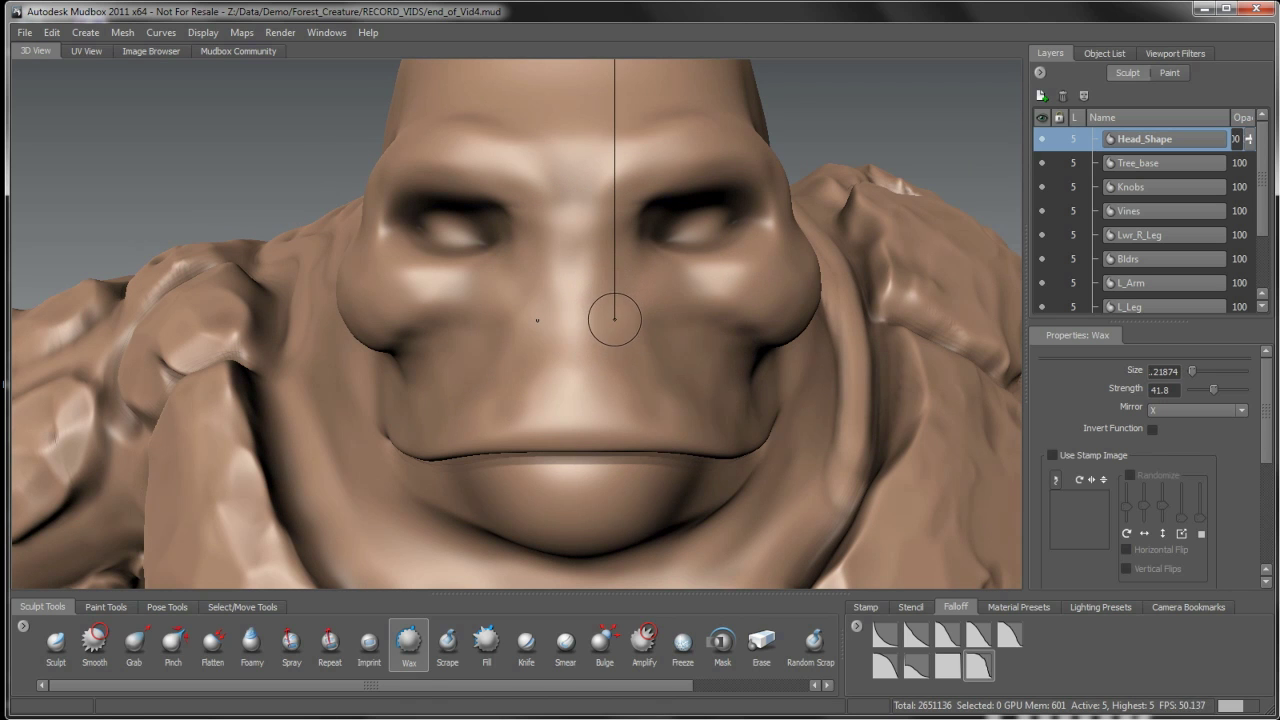
- Try carving a pair of small nostrils into the nose with mirrored Wax strokes
alt+middle_drag(599, 351, 586, 329)
alt+right_drag(586, 329, 600, 363)
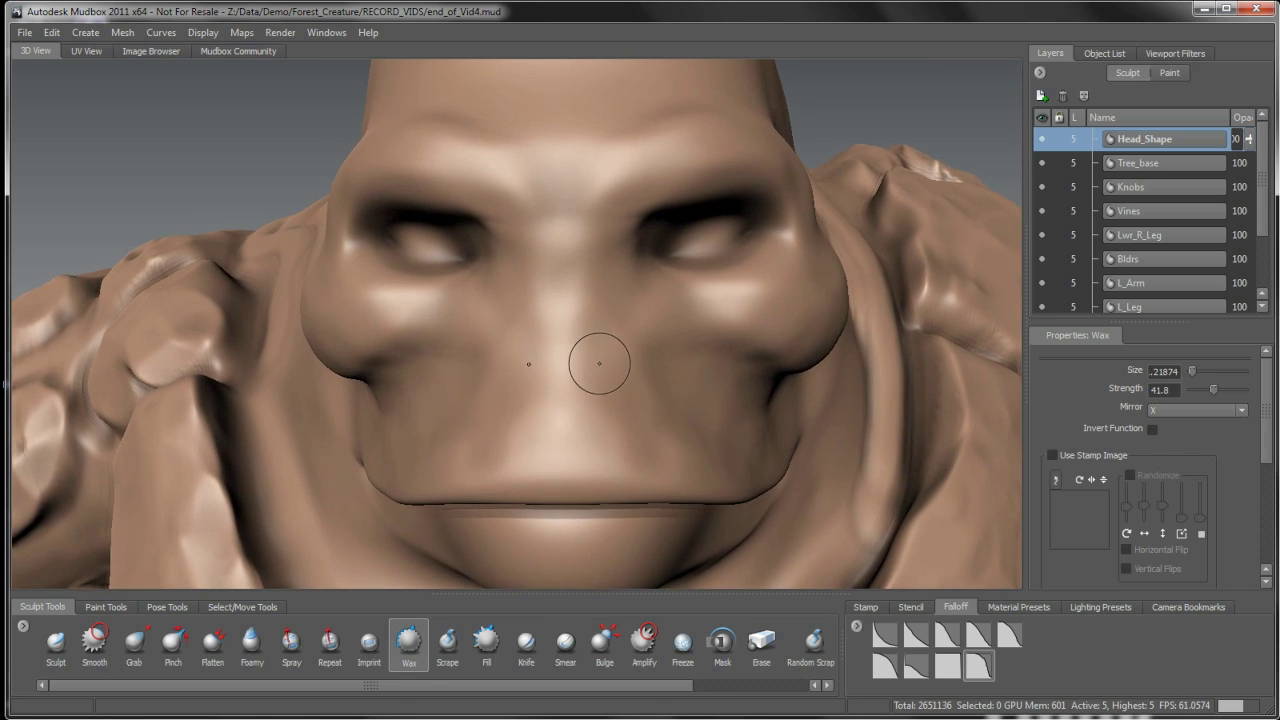
alt+middle_drag(600, 363, 595, 351)
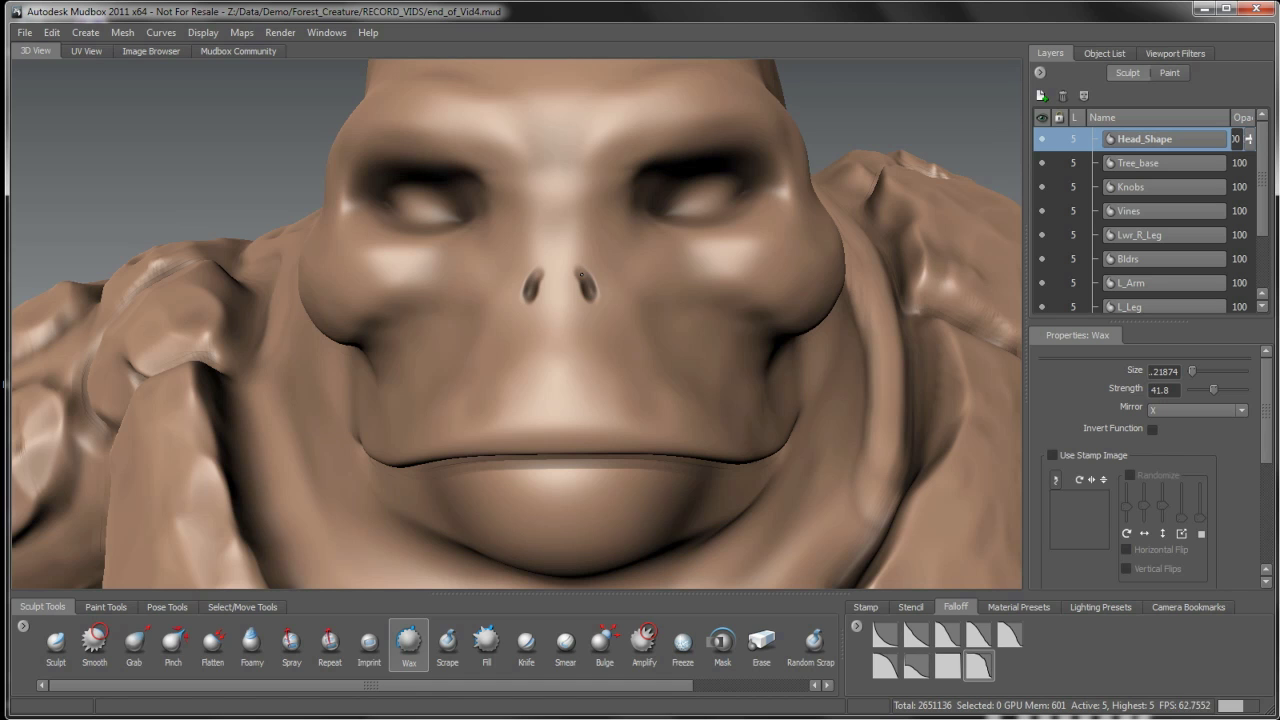
alt+drag(586, 288, 553, 300)
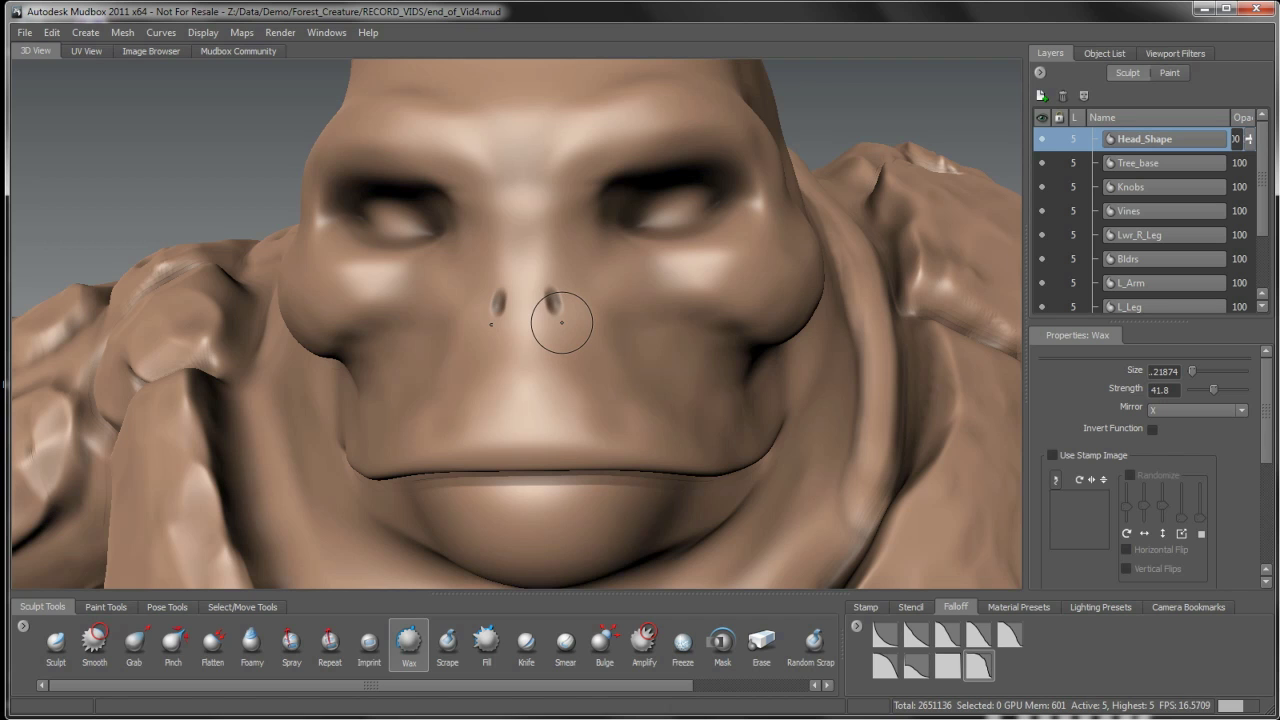
- Turn mirroring off and carve two slightly uneven nostrils into the nose one by one with Wax
click(1176, 410)
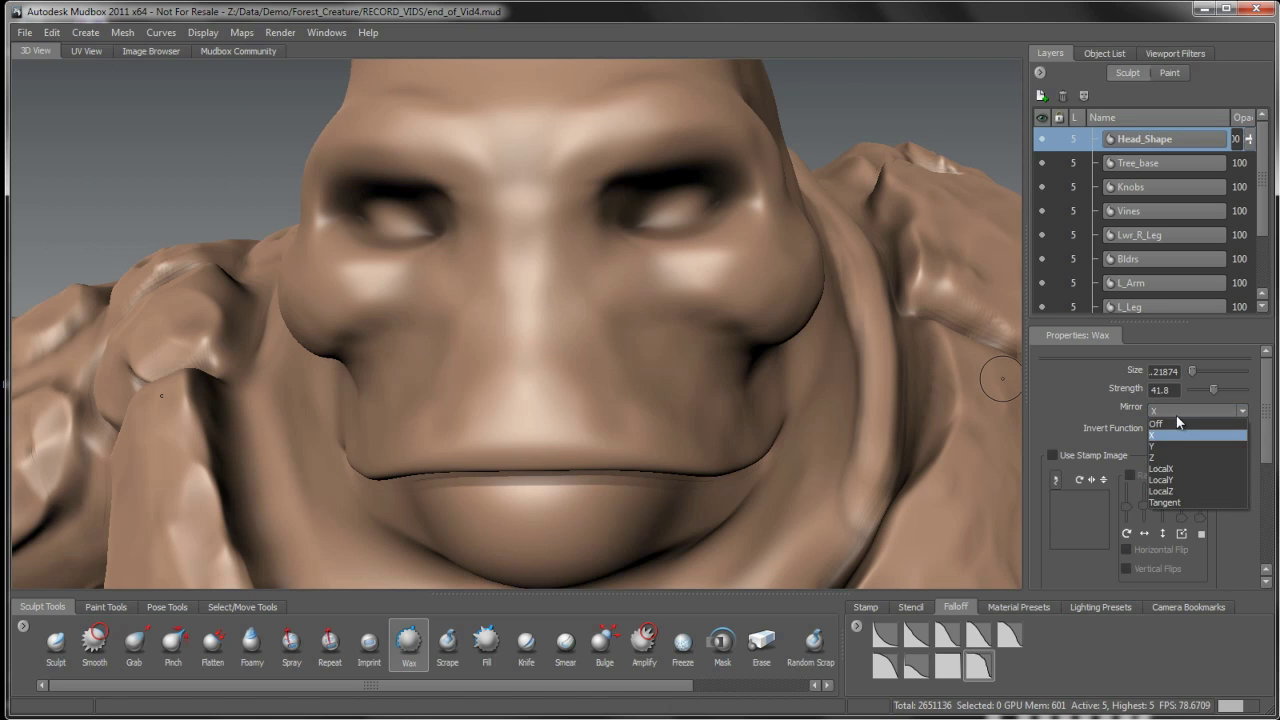
click(1174, 414)
alt+drag(614, 400, 621, 399)
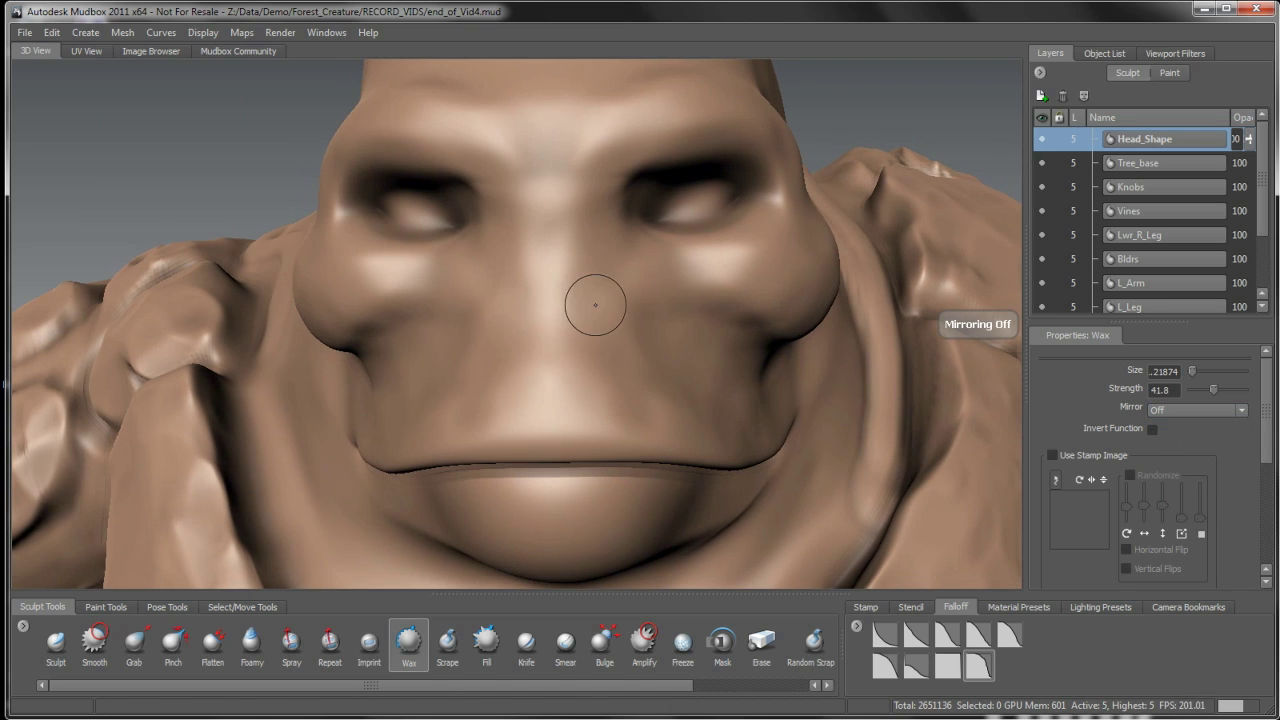
alt+drag(594, 306, 583, 301)
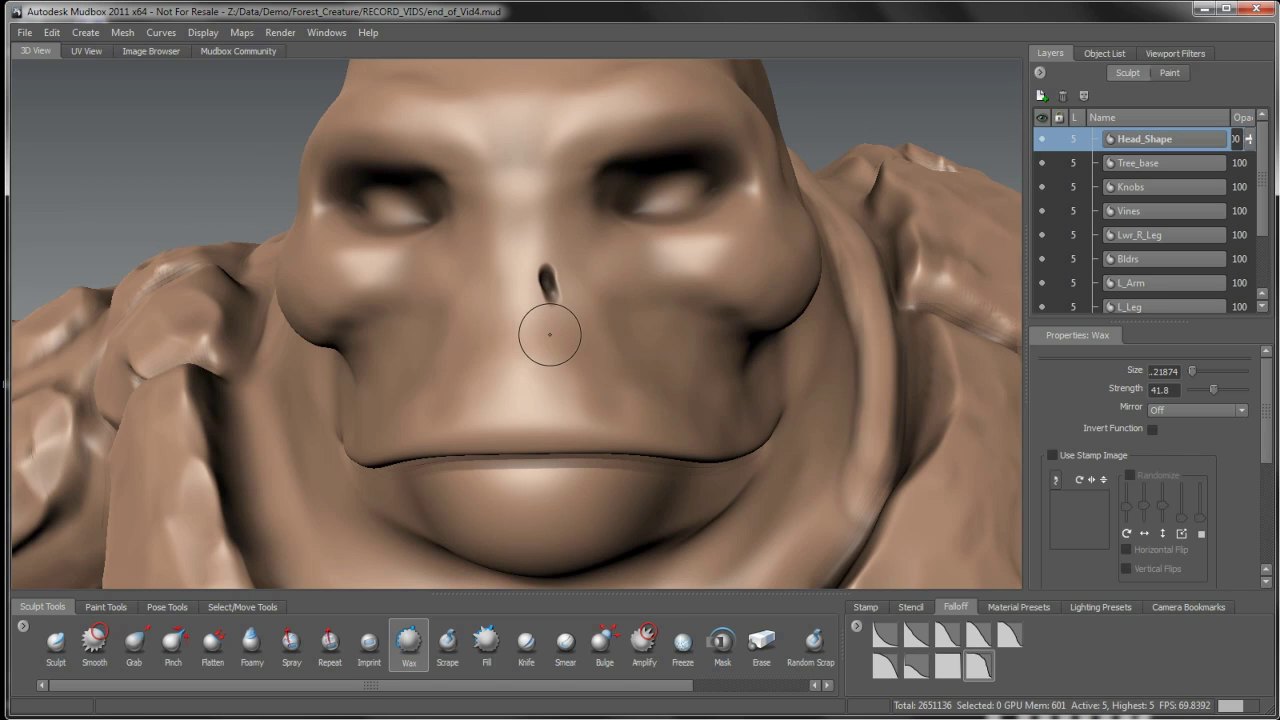
alt+drag(550, 335, 574, 340)
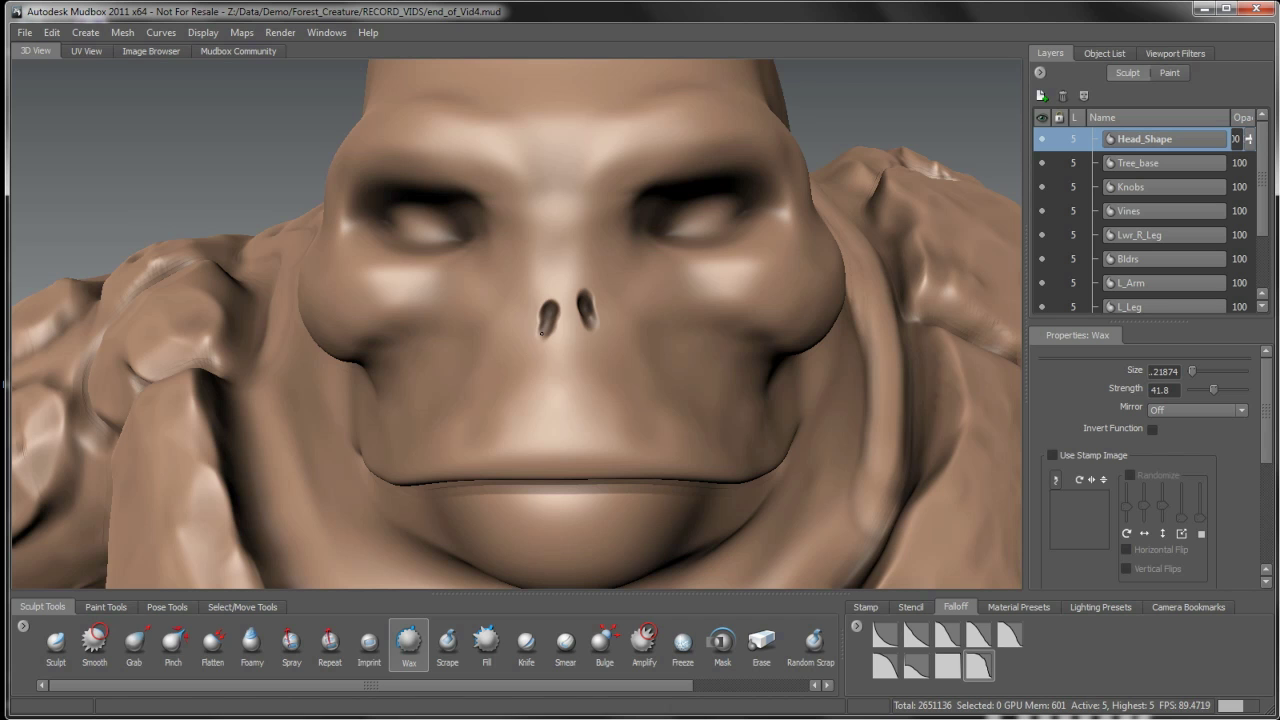
mouse_move(575, 343)
alt+mouse_down()
mouse_move(565, 317)
mouse_move(528, 298)
alt+mouse_up()
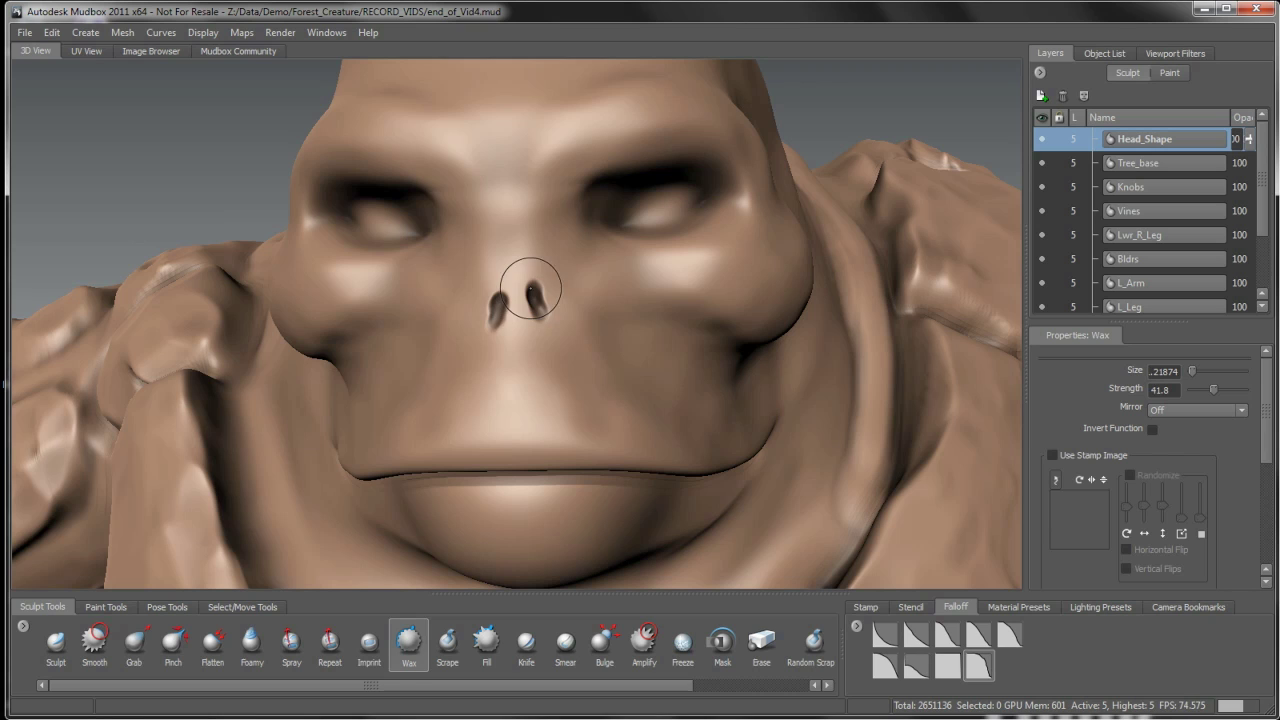
- Extend the lower ends of both nostrils downward and outward, and soften their edges
mouse_move(497, 318)
mouse_down()
mouse_move(482, 341)
mouse_move(500, 306)
mouse_move(488, 335)
mouse_up()
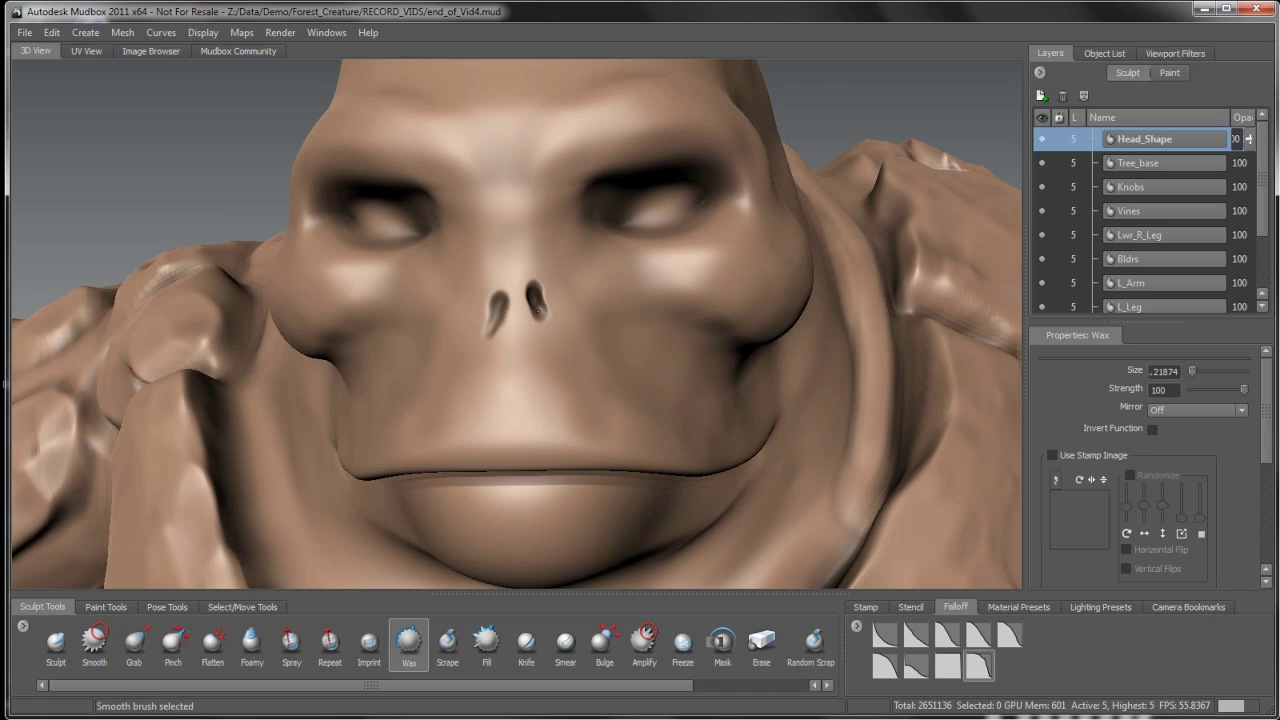
drag(535, 285, 547, 318)
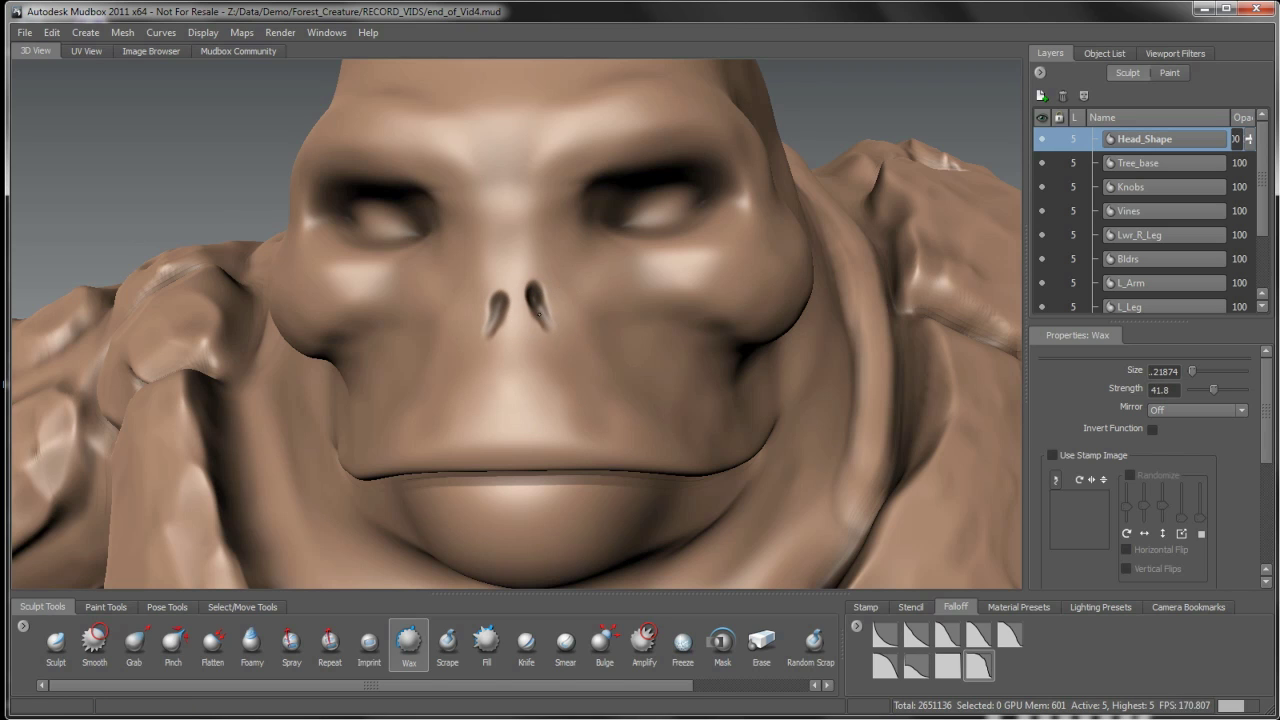
key(shift)
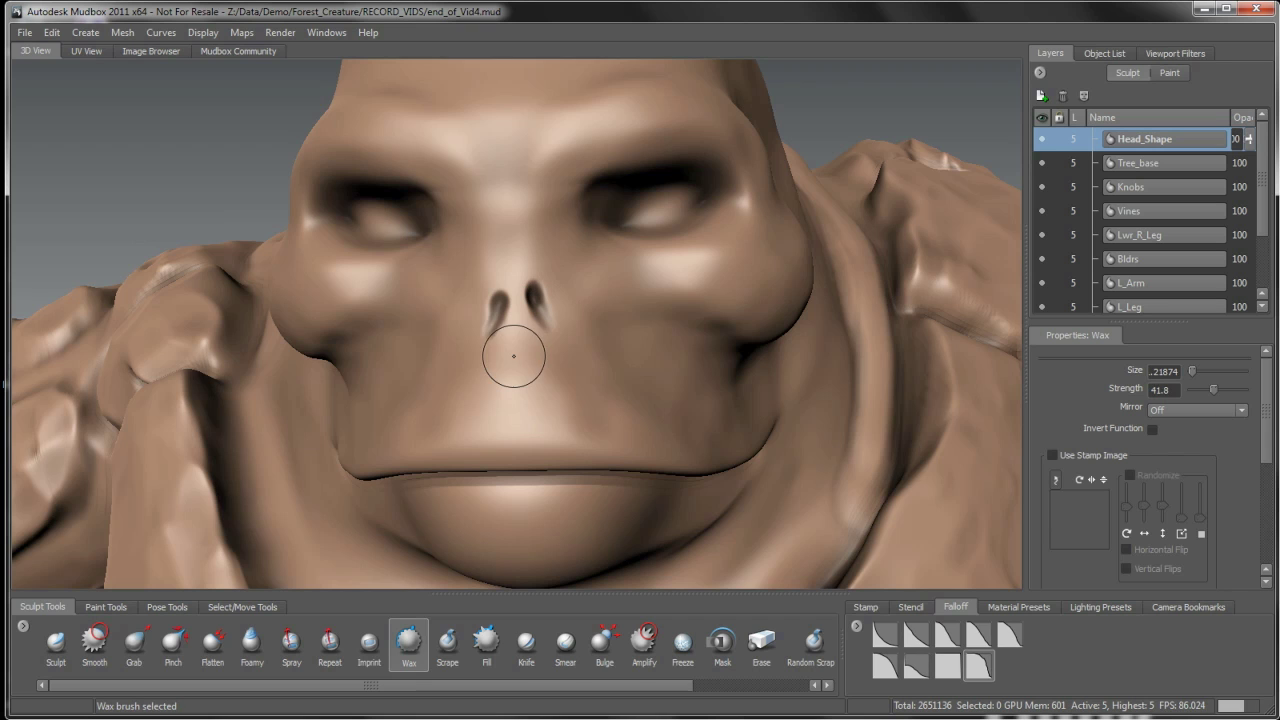
alt+drag(531, 352, 569, 265)
- Refine the ridge between the nostrils and their rims with a smaller Wax brush and light smoothing
key(b)
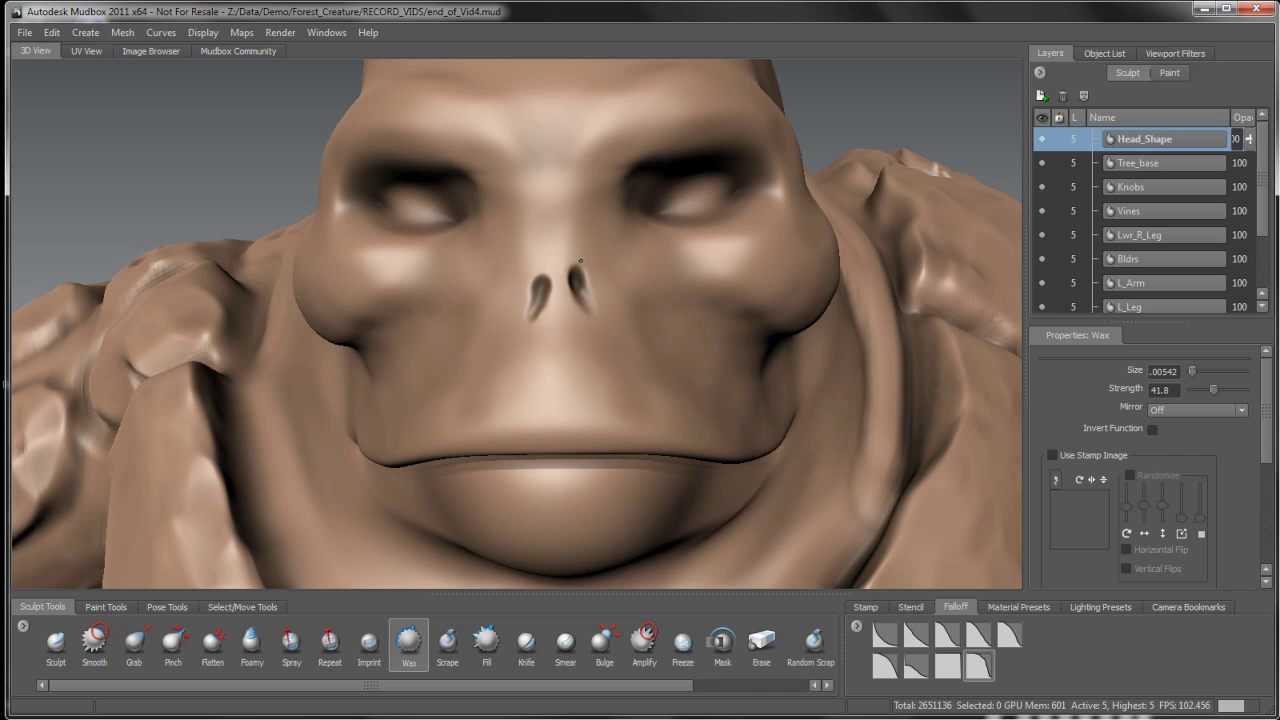
drag(566, 272, 544, 272)
key(shift)
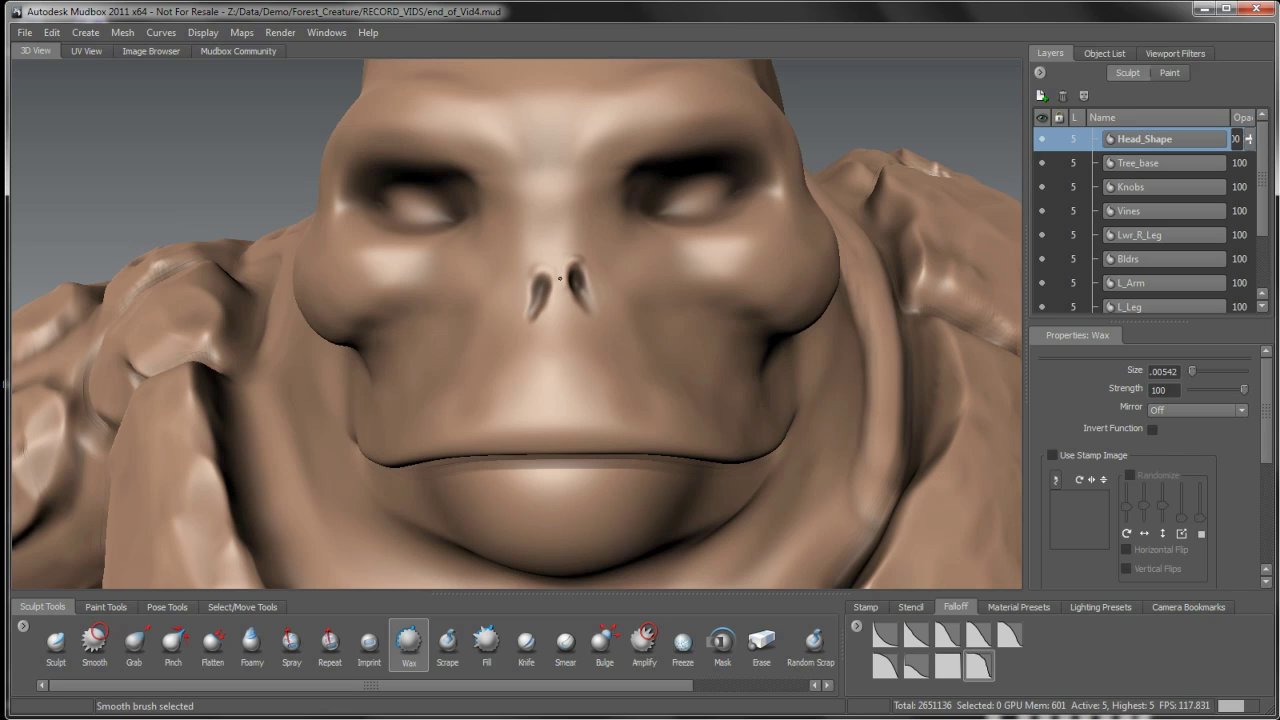
shift+drag(565, 279, 577, 311)
key(shift)
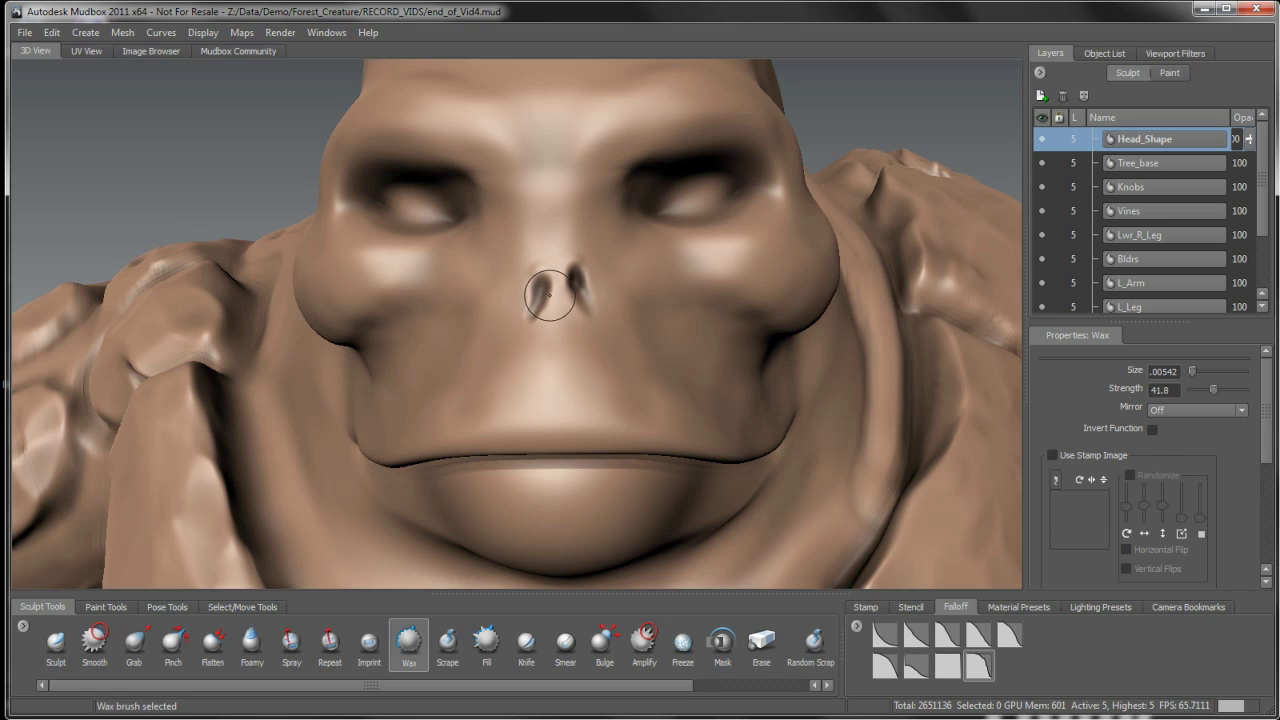
mouse_move(551, 297)
mouse_down()
mouse_move(537, 323)
mouse_move(549, 313)
mouse_up()
key(shift)
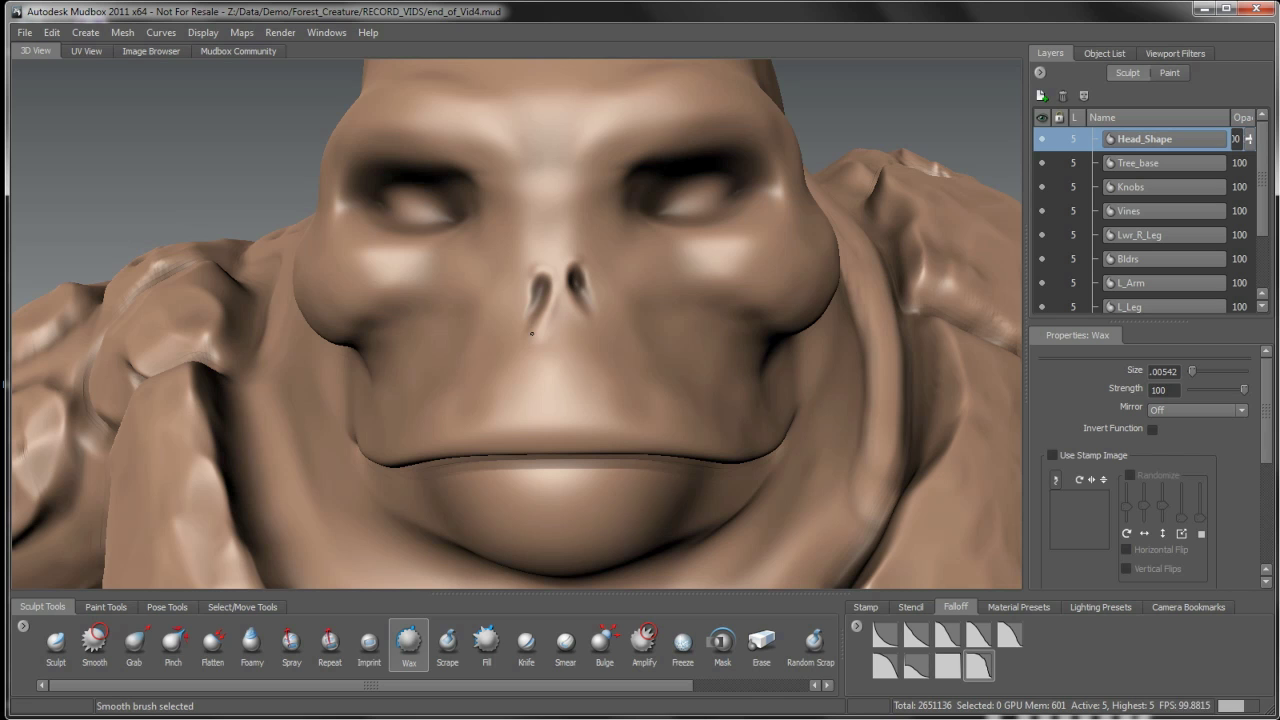
- Enlarge the Wax brush and sculpt asymmetry into the lower lip and the creature's left side of the muzzle
key(b)
drag(571, 377, 592, 372)
alt+right_drag(597, 394, 572, 410)
alt+drag(584, 405, 605, 373)
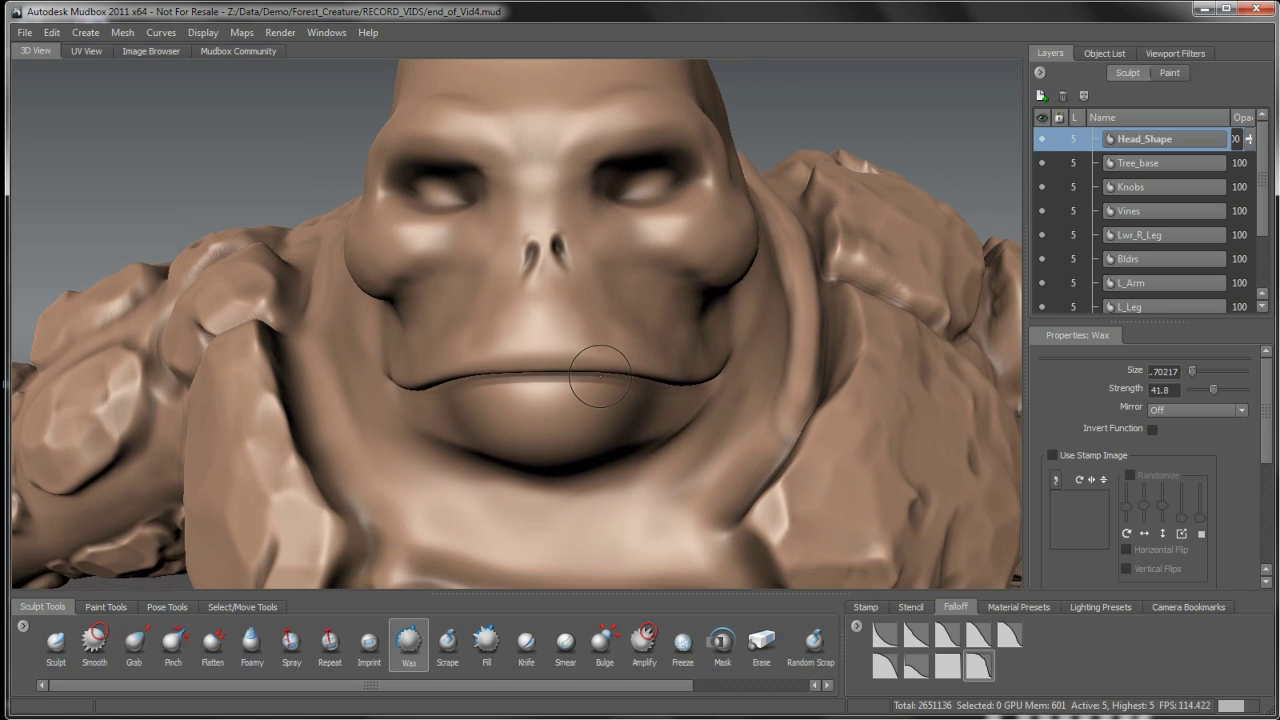
alt+right_drag(595, 342, 591, 357)
key(b)
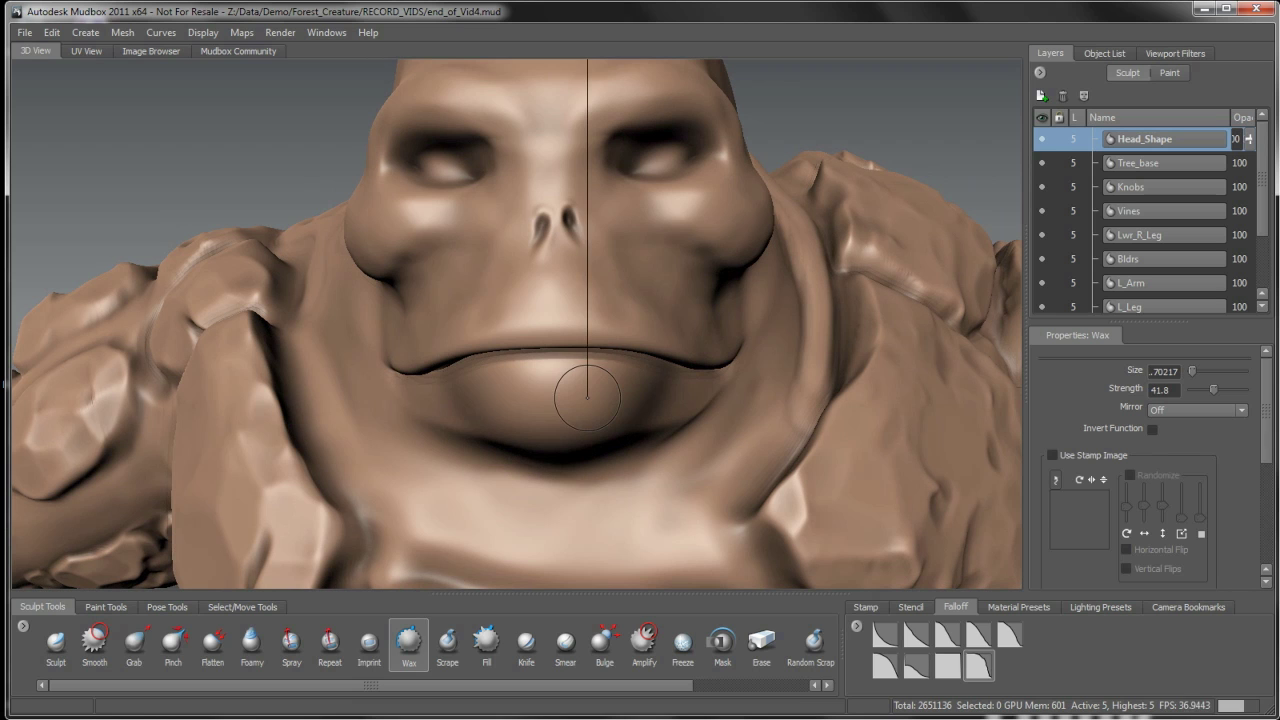
mouse_move(590, 396)
mouse_down()
mouse_move(604, 396)
mouse_move(573, 411)
mouse_move(580, 392)
mouse_up()
key(b)
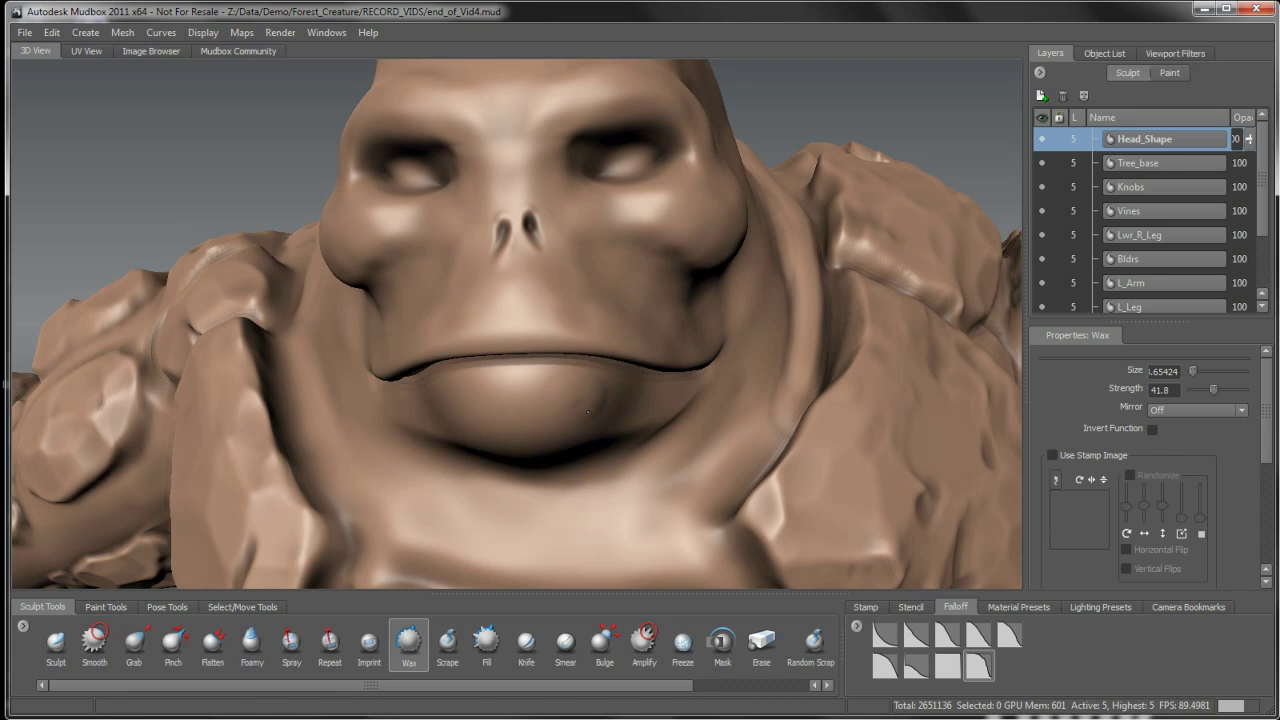
mouse_move(575, 398)
mouse_down()
mouse_move(550, 411)
mouse_move(556, 425)
mouse_move(615, 408)
mouse_move(580, 396)
mouse_move(562, 412)
mouse_move(600, 355)
mouse_move(576, 374)
mouse_move(577, 352)
mouse_move(610, 383)
mouse_move(592, 355)
mouse_move(616, 362)
mouse_move(520, 396)
mouse_move(498, 388)
mouse_move(505, 372)
mouse_move(465, 386)
mouse_move(531, 393)
mouse_move(520, 380)
mouse_move(537, 370)
mouse_move(557, 390)
mouse_up()
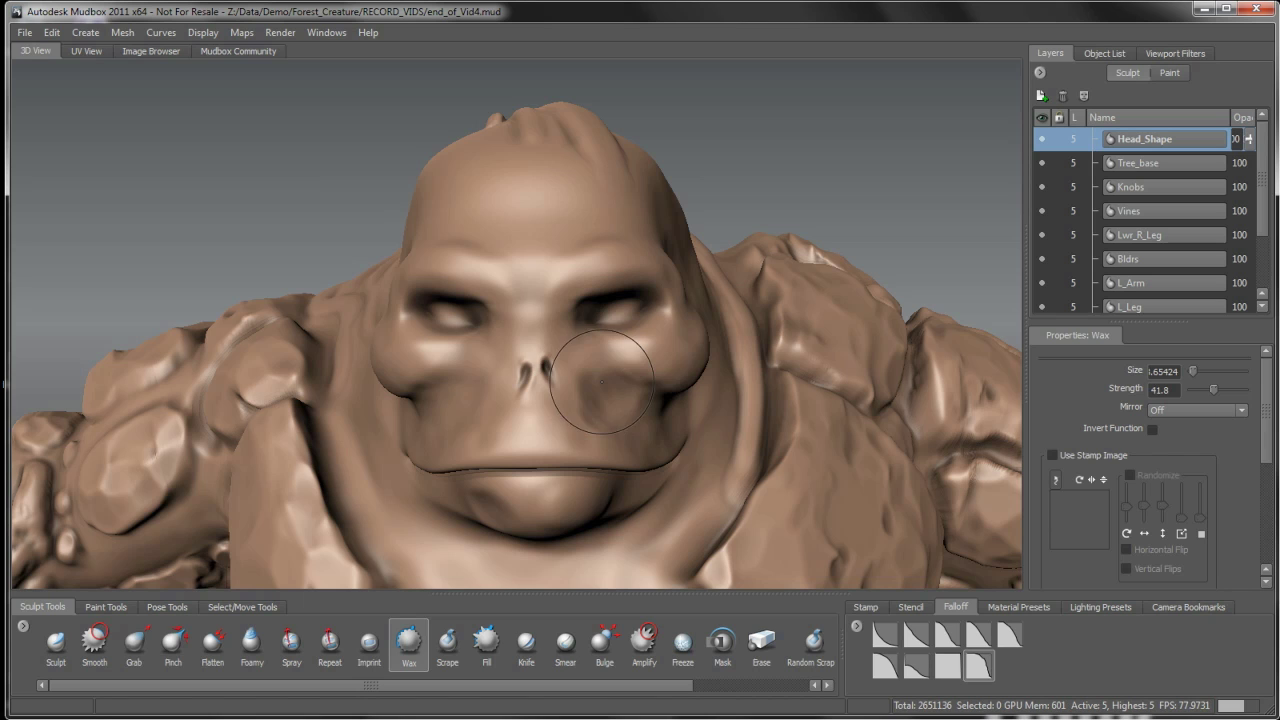
mouse_move(580, 378)
mouse_down()
mouse_move(590, 365)
mouse_move(590, 380)
mouse_up()
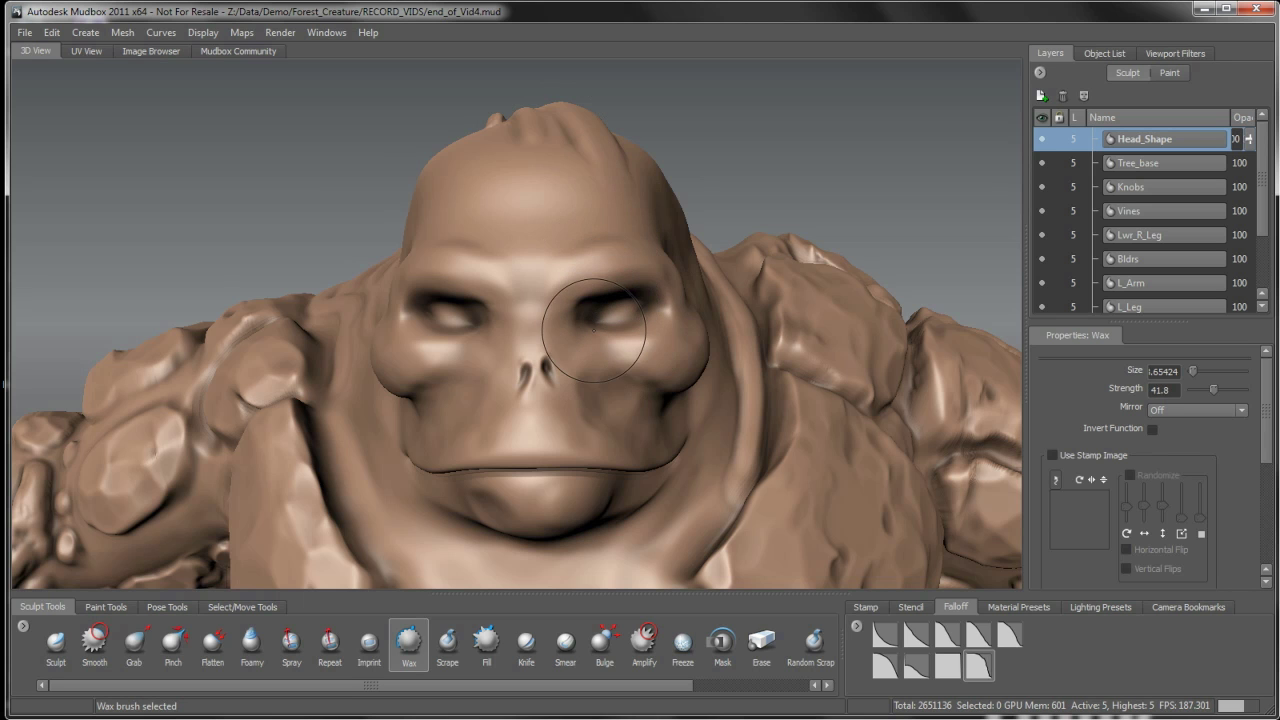
alt+drag(596, 330, 609, 342)
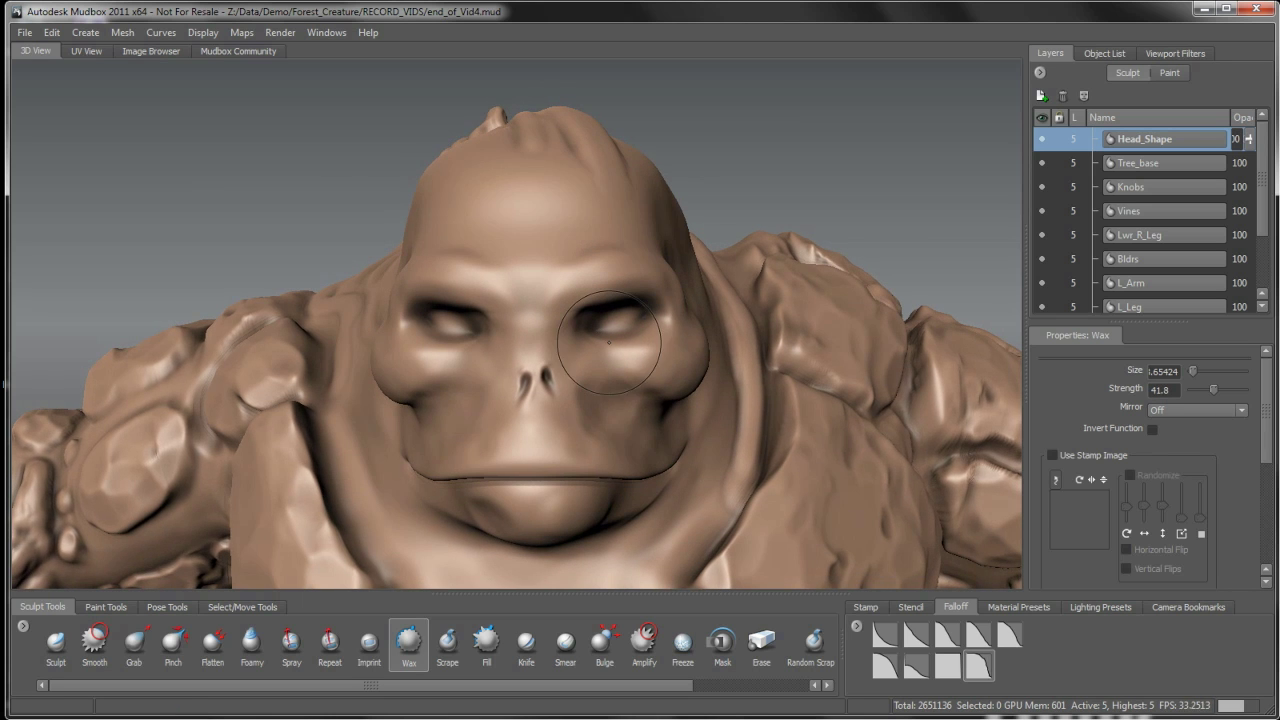
- Raise the brow above the creature's left eye using the unmirrored Grab brush at size 6.90949
click(140, 645)
alt+right_drag(601, 374, 598, 371)
alt+drag(598, 371, 593, 416)
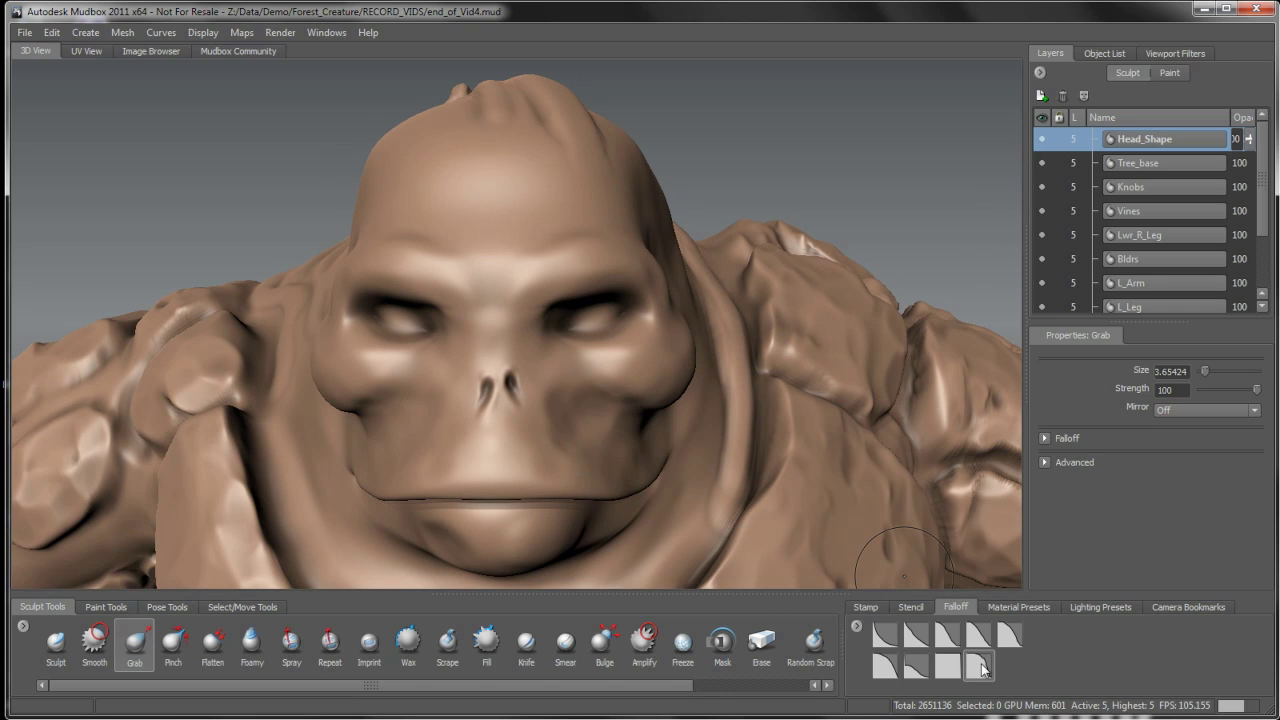
key(b)
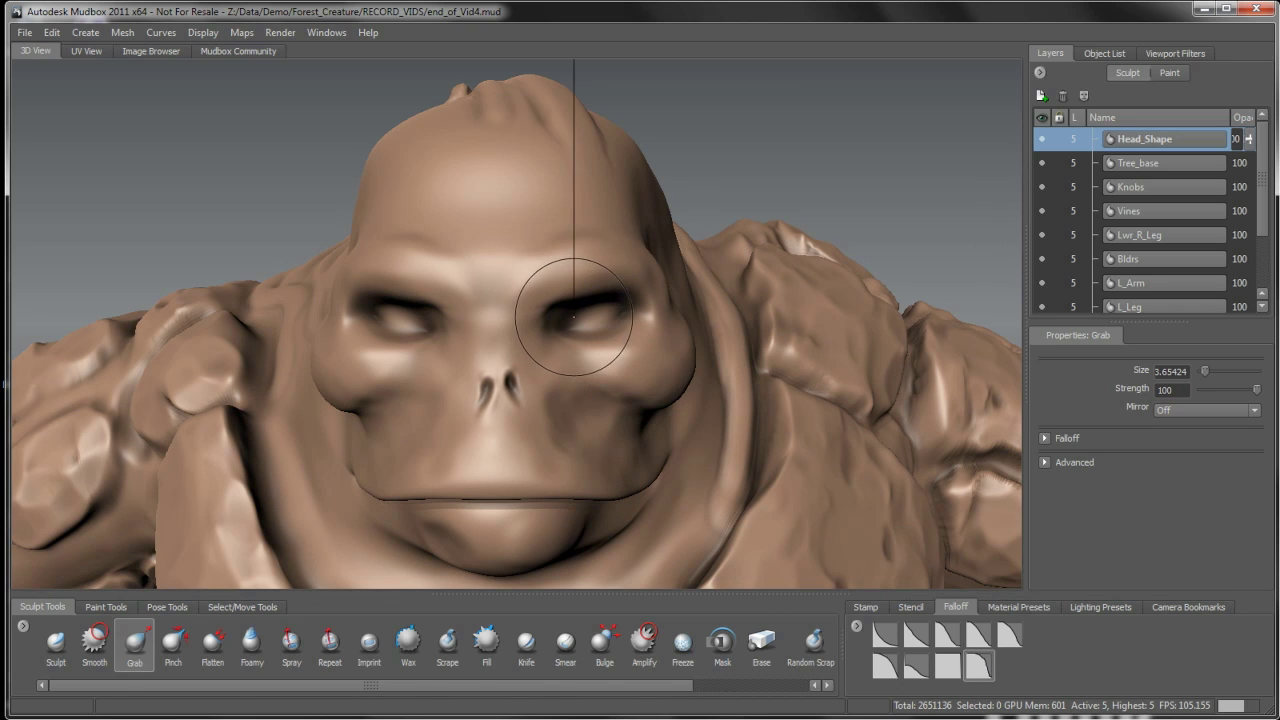
drag(577, 317, 571, 299)
key(b)
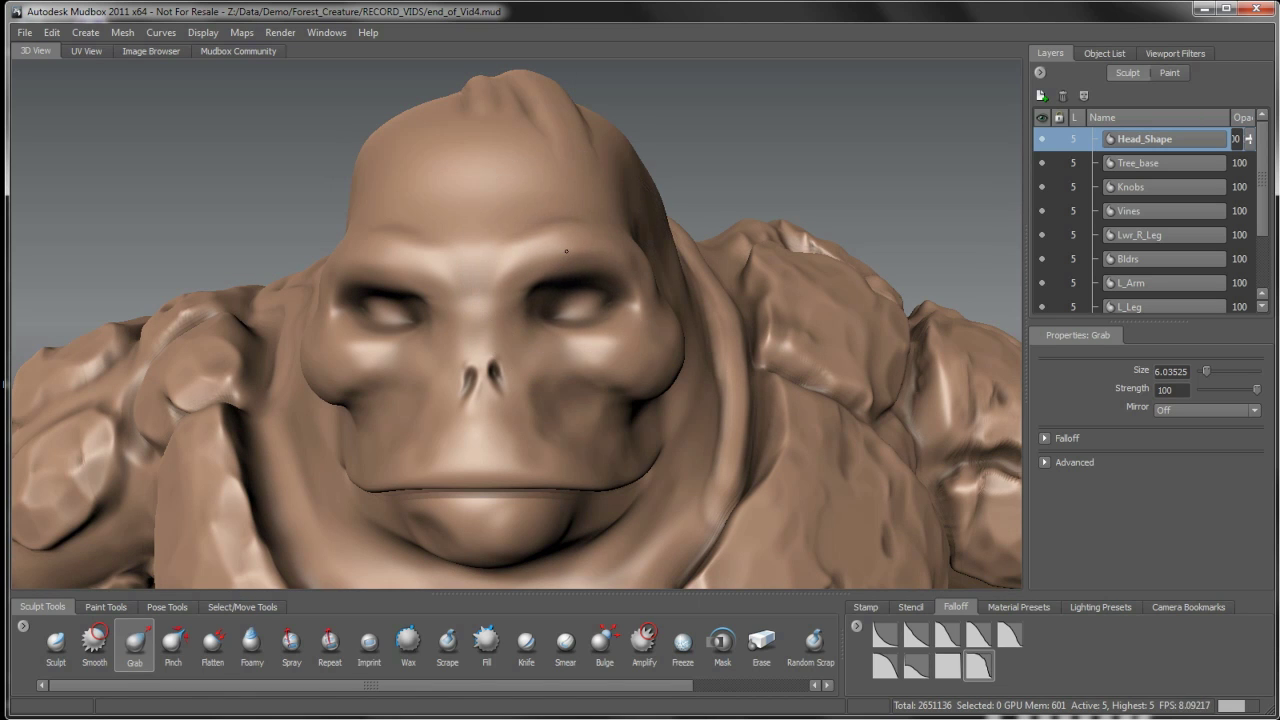
key(b)
drag(560, 255, 563, 253)
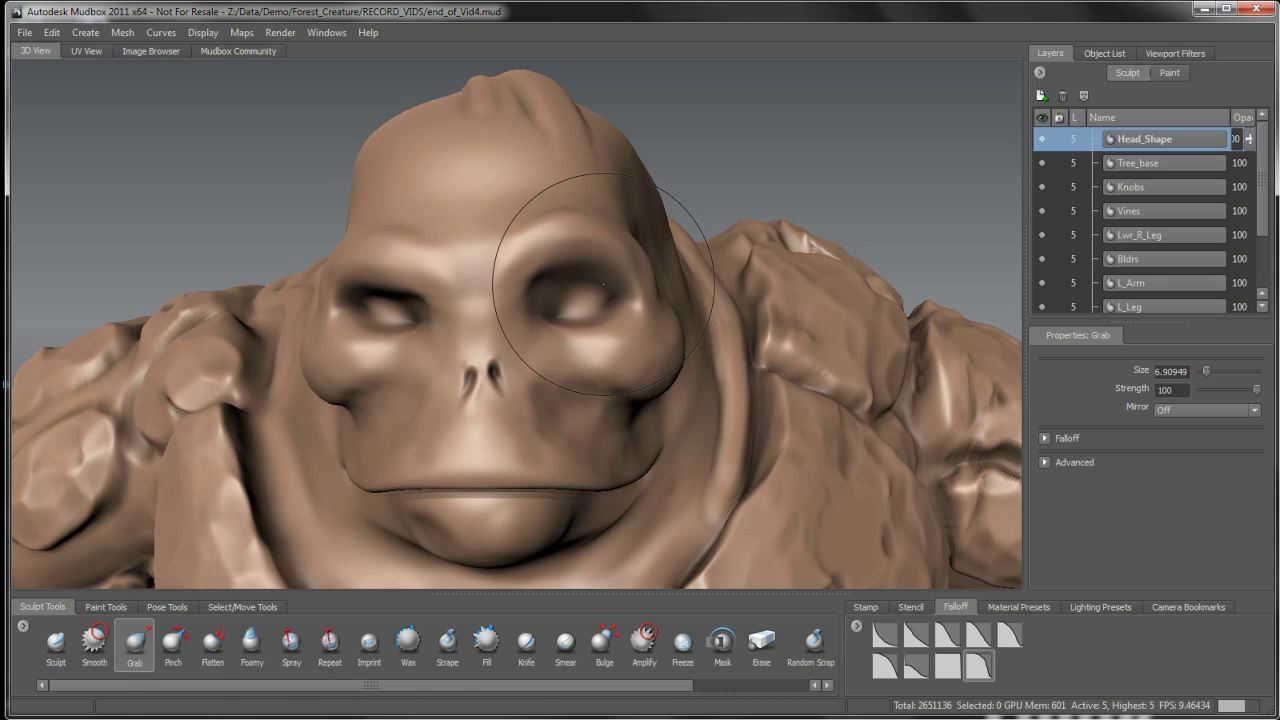
- Undo the Grab pull on the creature's left cheek and adjust the outer and inner parts of the raised brow
drag(628, 377, 626, 367)
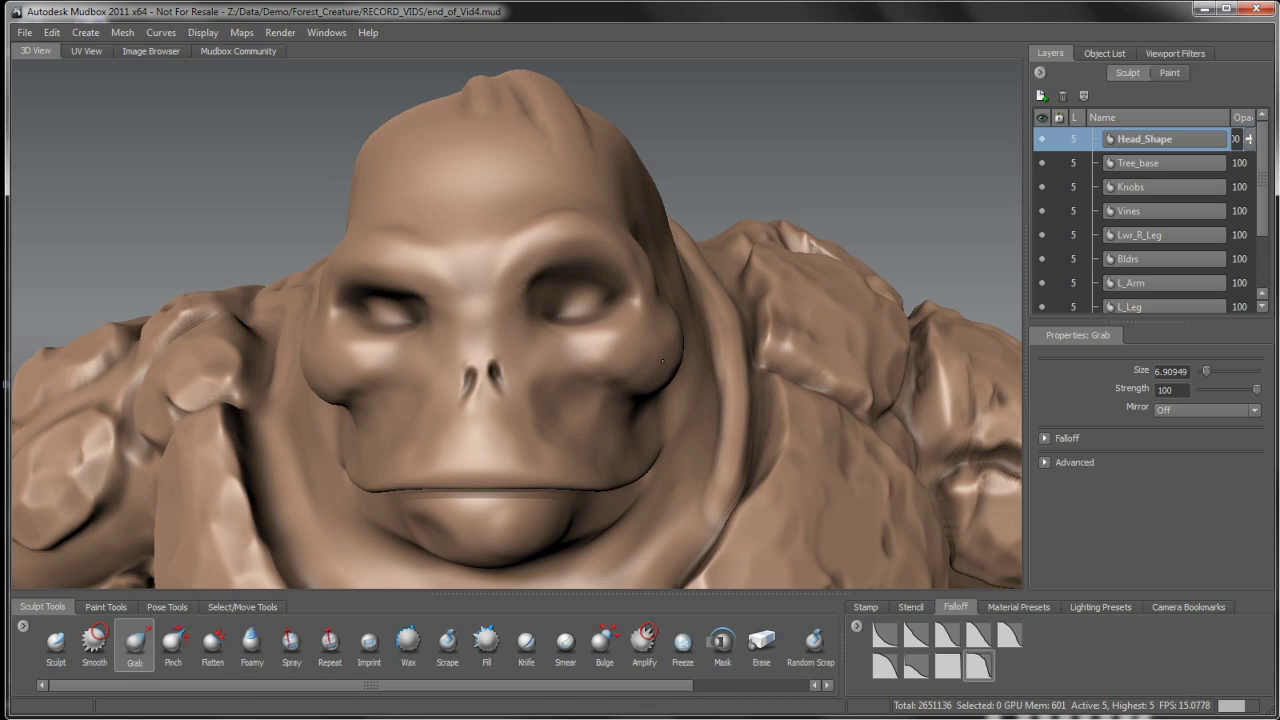
key(ctrl+z)
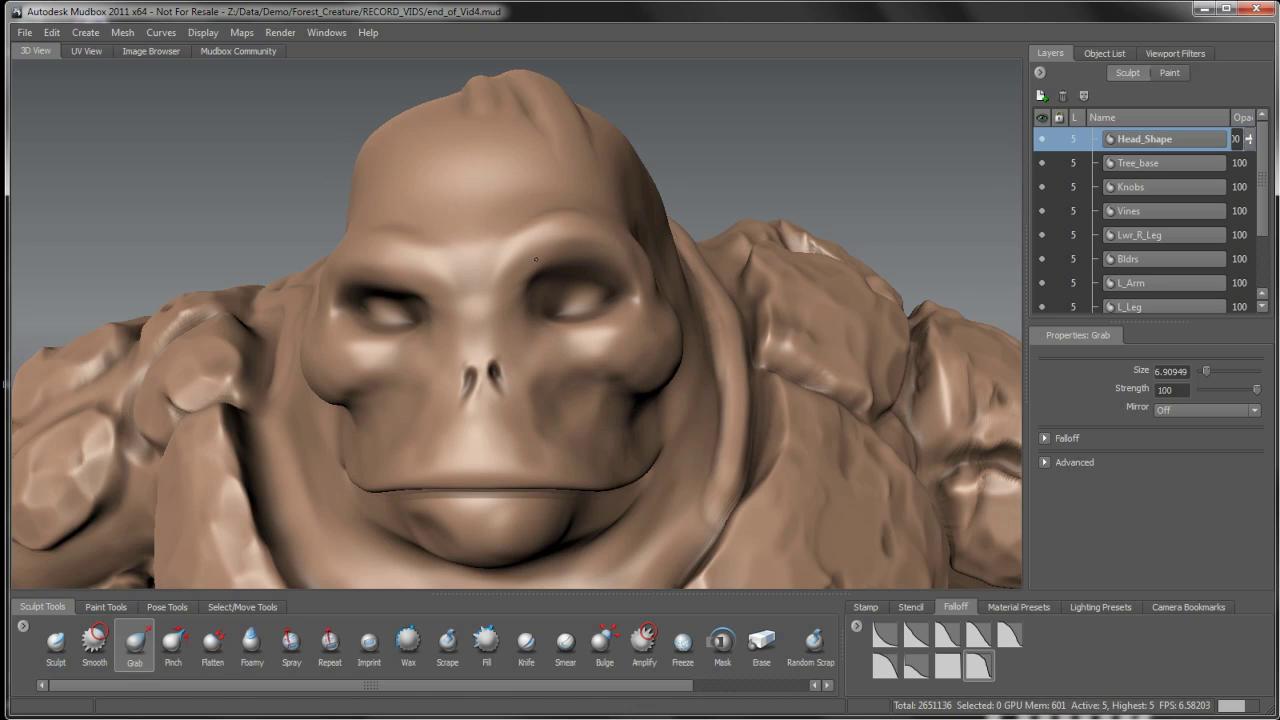
drag(589, 239, 608, 264)
drag(528, 258, 529, 267)
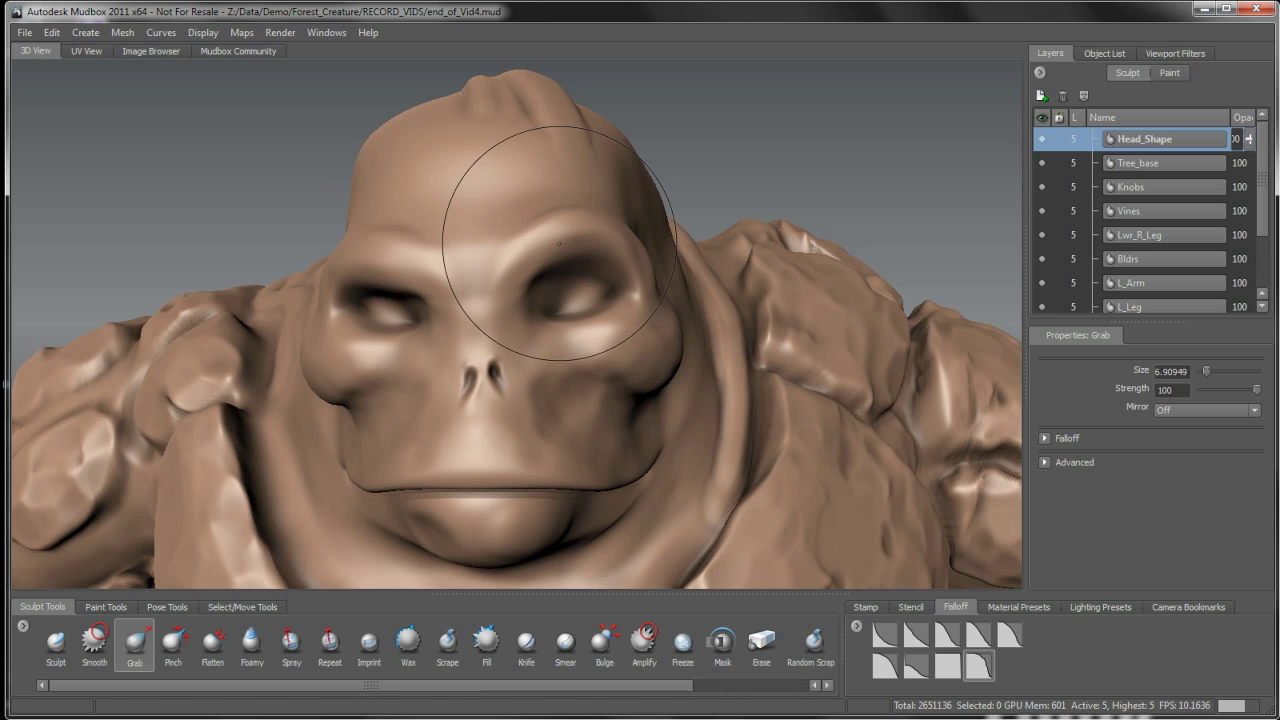
- Reshape the cheek and the eye socket rim on the creature's left side with the unmirrored Grab brush, reducing its size to 5.08234
mouse_move(593, 308)
mouse_down()
mouse_move(606, 392)
mouse_move(571, 359)
mouse_move(636, 360)
mouse_move(652, 340)
mouse_move(612, 383)
mouse_up()
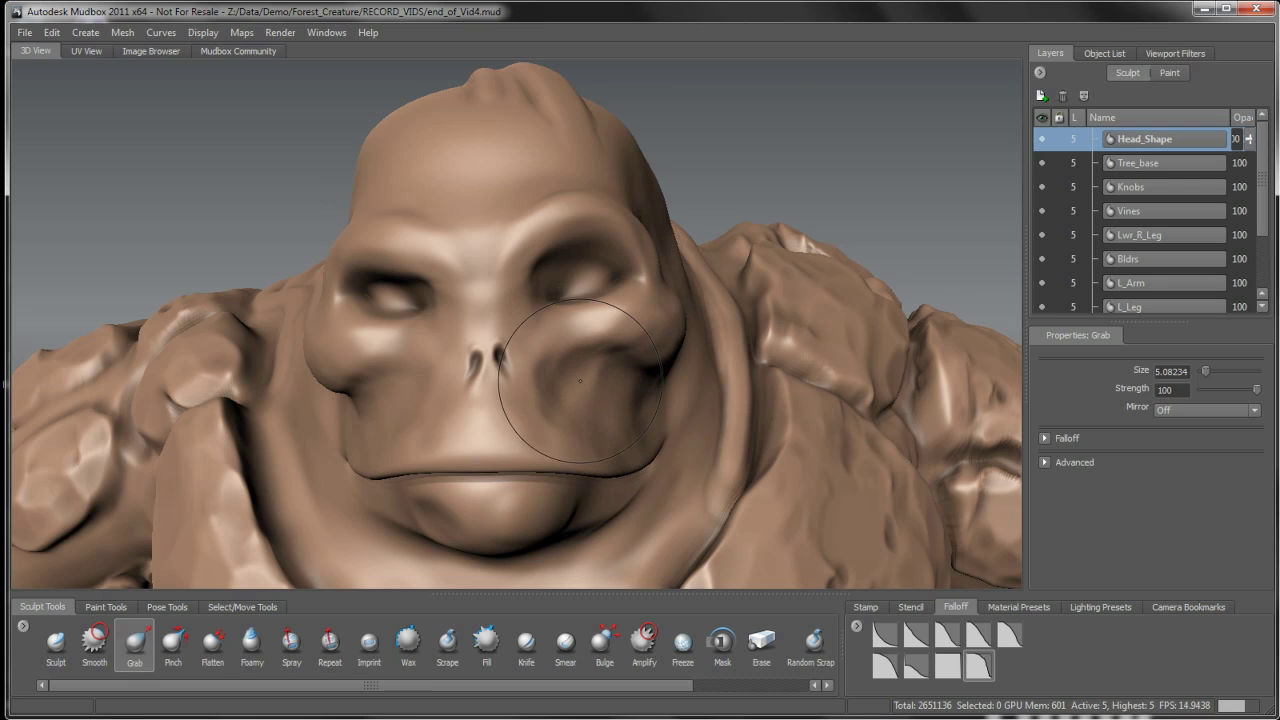
mouse_move(637, 258)
mouse_down()
mouse_move(586, 220)
mouse_move(544, 237)
mouse_up()
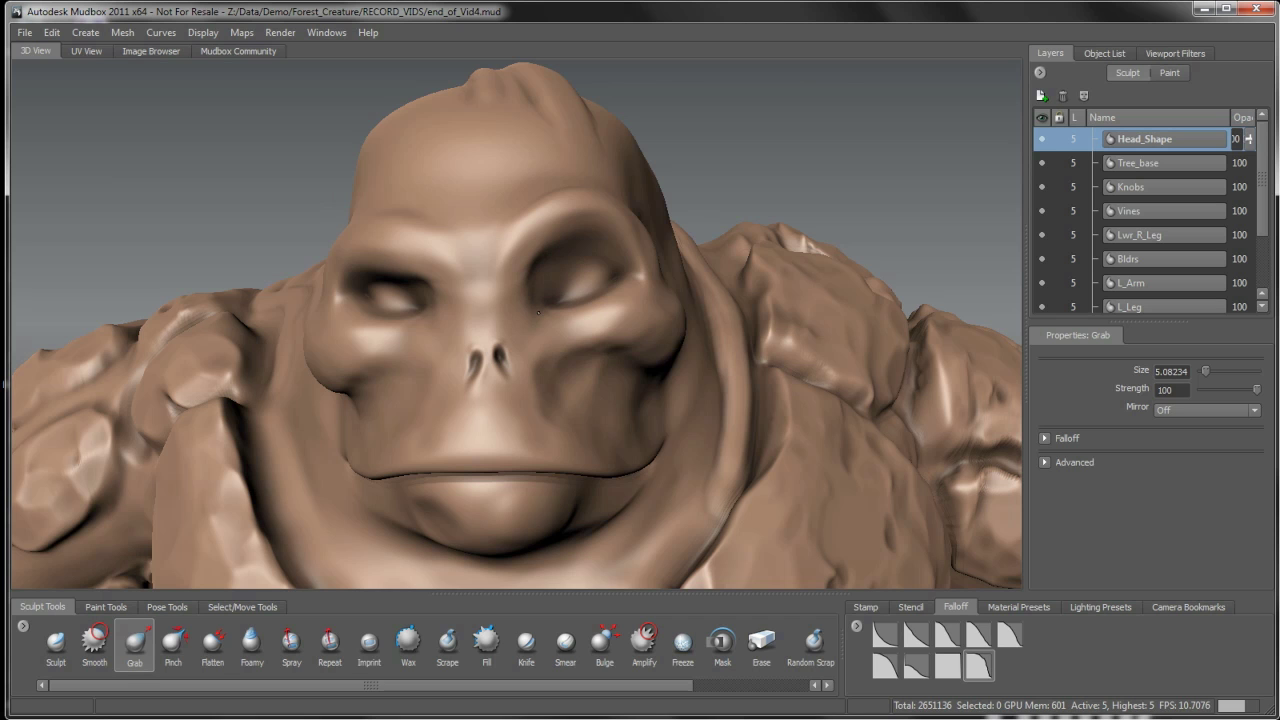
drag(612, 297, 588, 315)
- Adjust the creature's right eye socket and then the left one with the Grab brush, reducing its size to 4.04877
mouse_move(530, 365)
alt+mouse_down()
mouse_move(512, 300)
mouse_move(496, 322)
alt+mouse_up()
drag(452, 270, 437, 310)
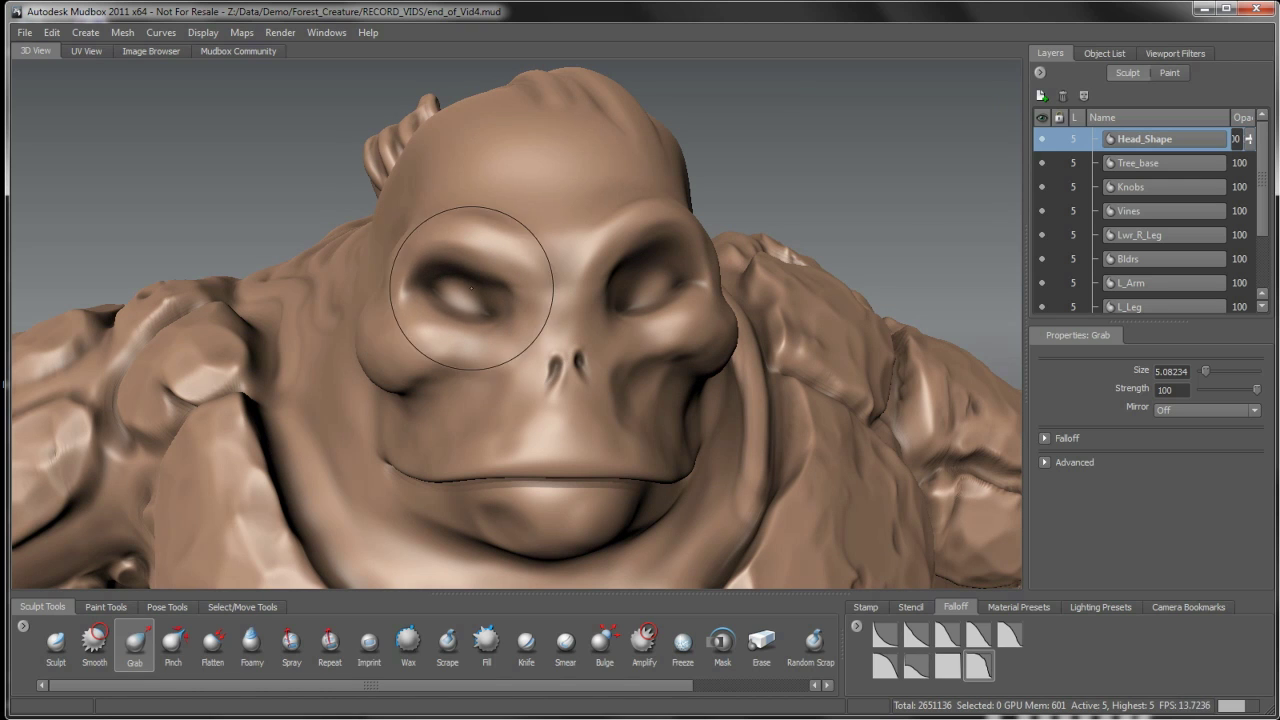
alt+drag(486, 300, 514, 343)
mouse_move(598, 296)
alt+mouse_down()
mouse_move(425, 308)
mouse_move(424, 334)
mouse_move(451, 320)
mouse_move(433, 279)
alt+mouse_up()
alt+right_drag(459, 341, 469, 339)
alt+drag(469, 339, 543, 286)
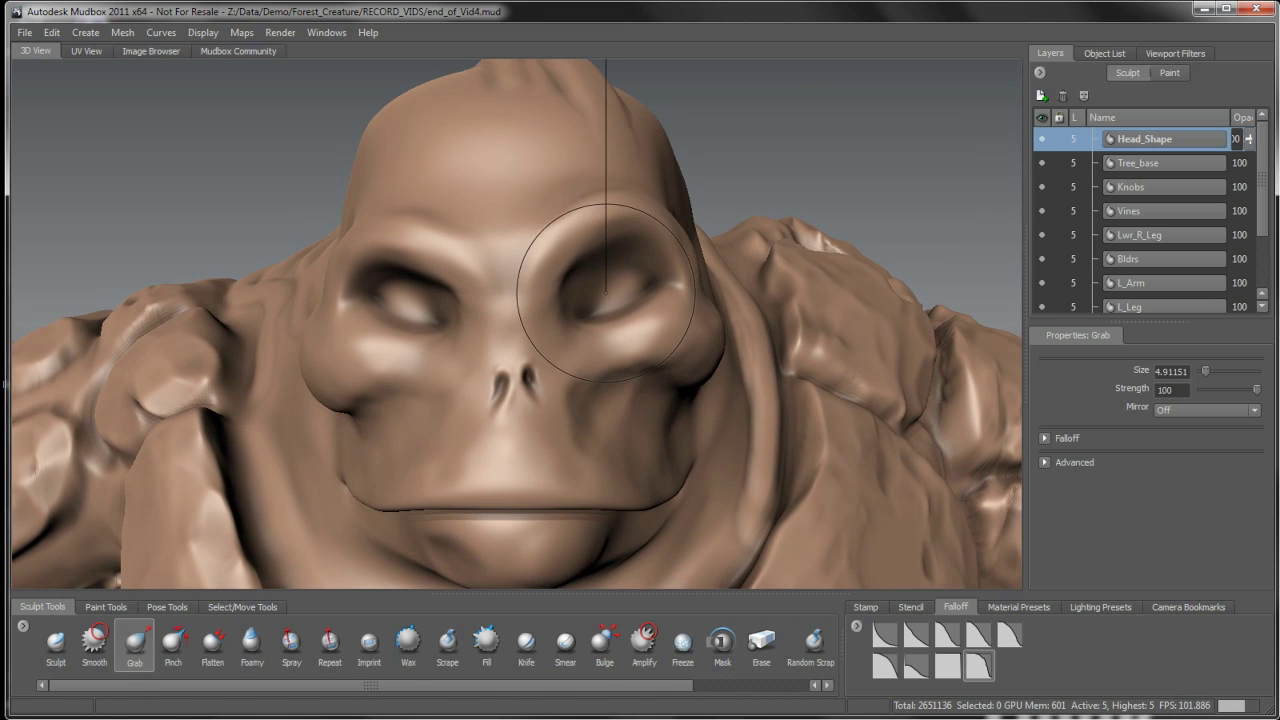
drag(608, 292, 597, 295)
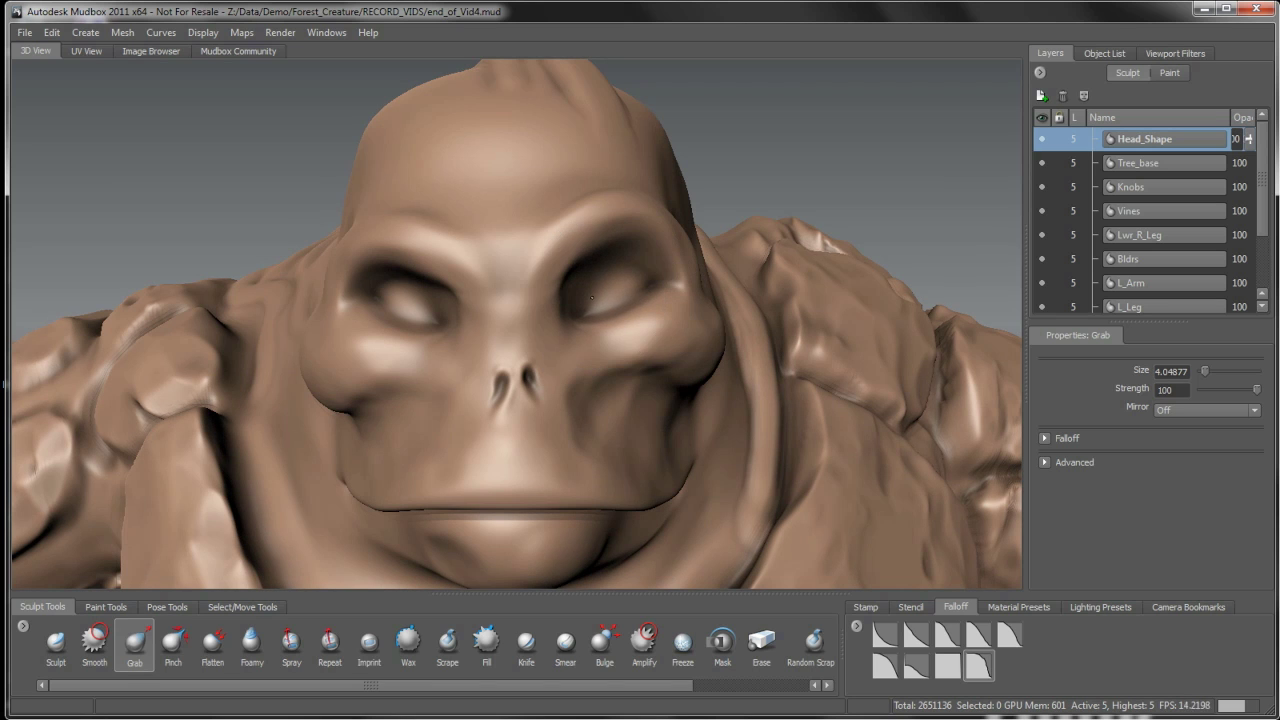
- Refine the eye sockets and the area below the creature's right eye with the unmirrored Wax brush at strength 41.8
click(408, 641)
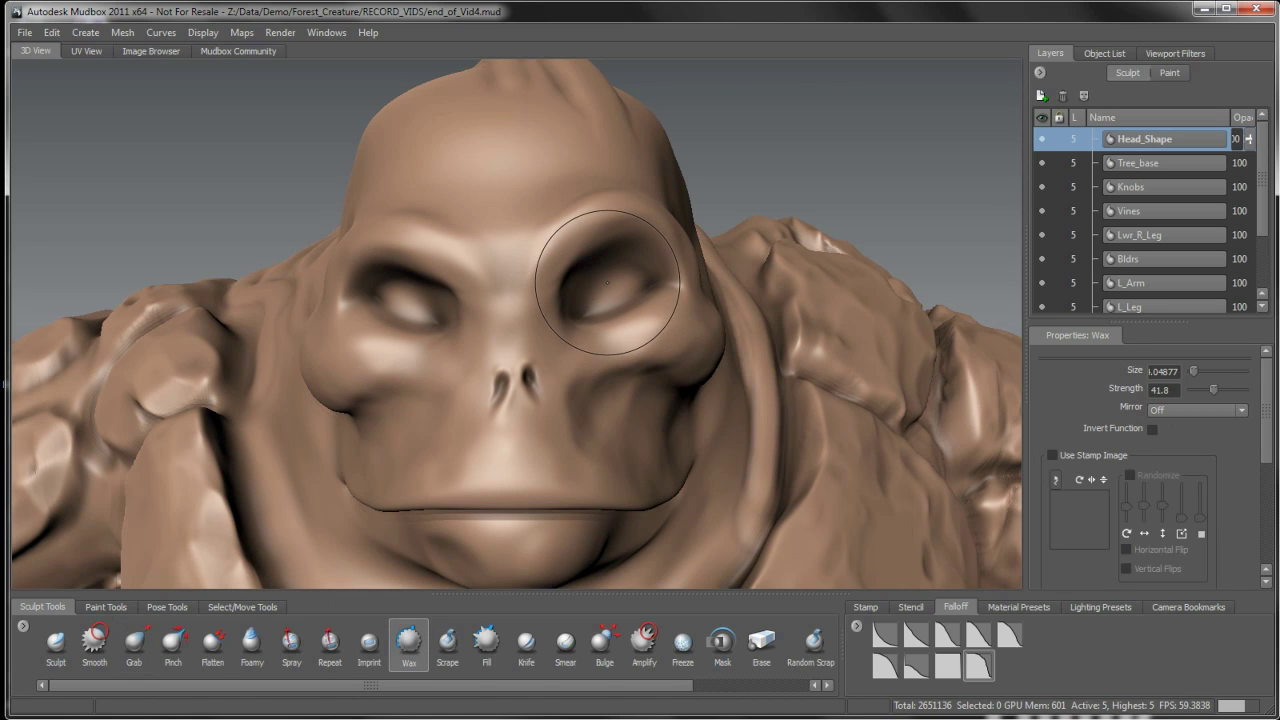
alt+drag(591, 320, 548, 302)
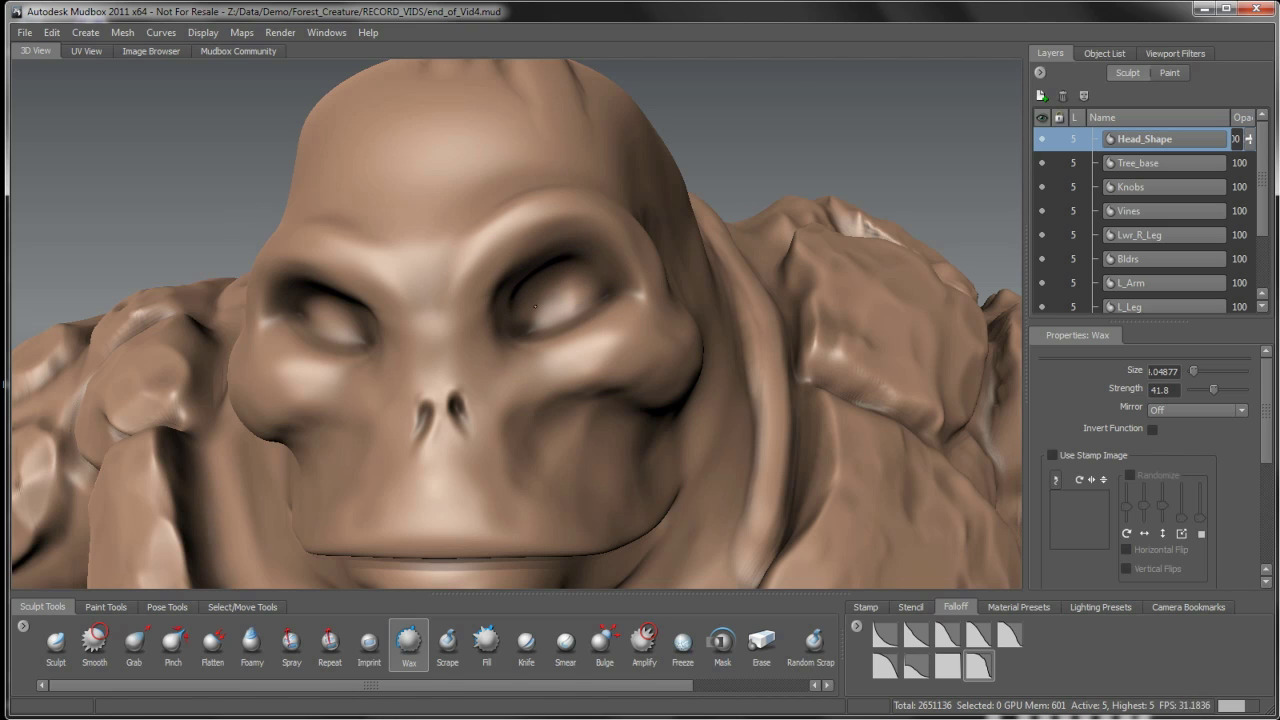
drag(580, 270, 551, 268)
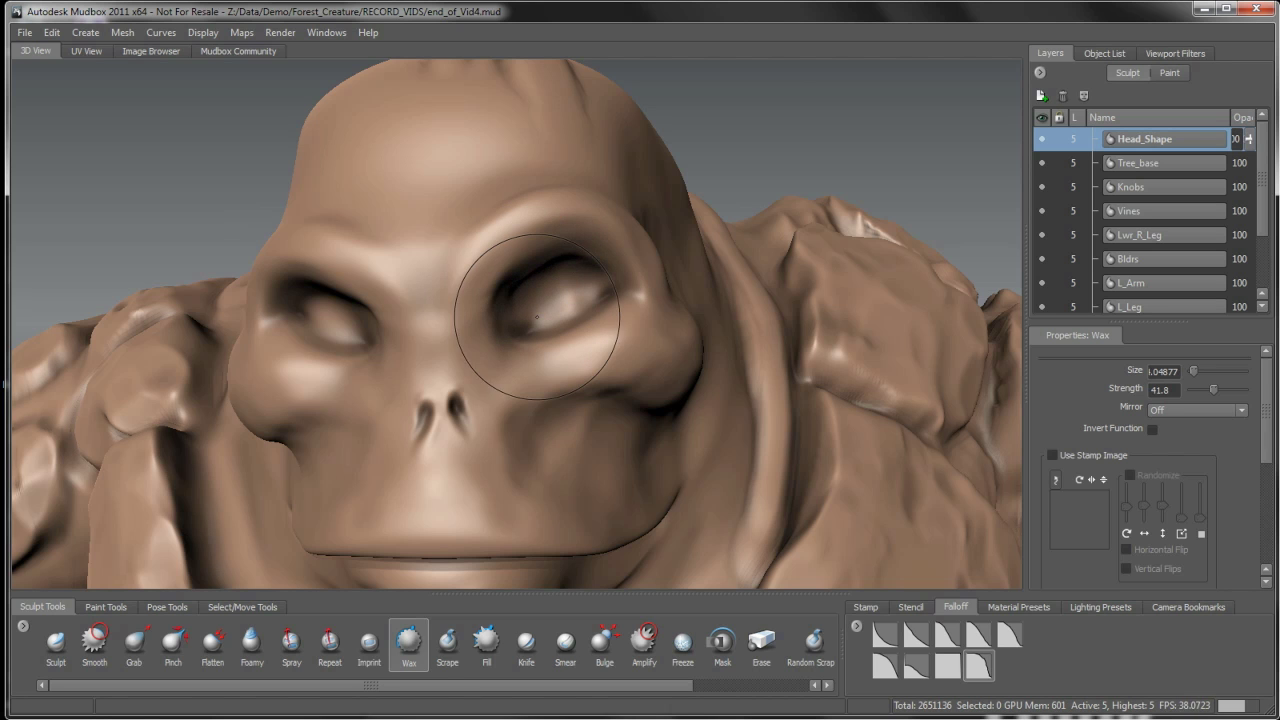
mouse_move(535, 340)
alt+mouse_down()
mouse_move(550, 310)
mouse_move(523, 288)
alt+mouse_up()
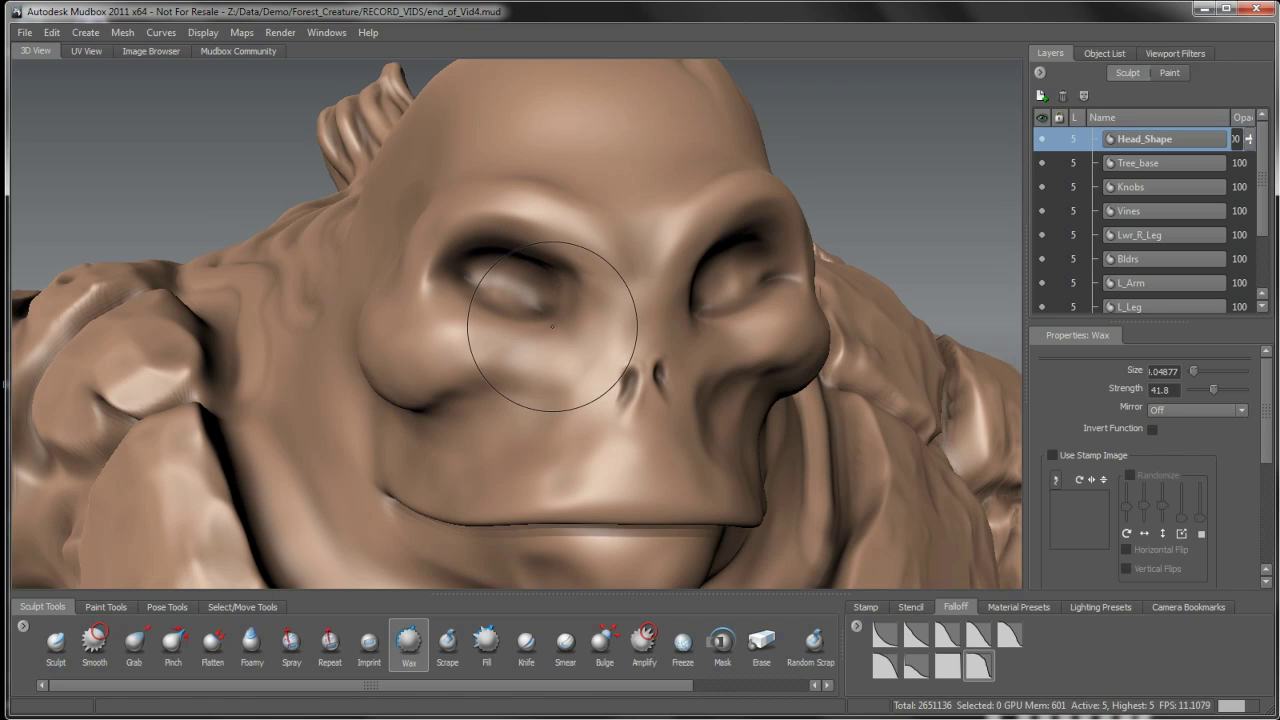
alt+drag(543, 309, 537, 266)
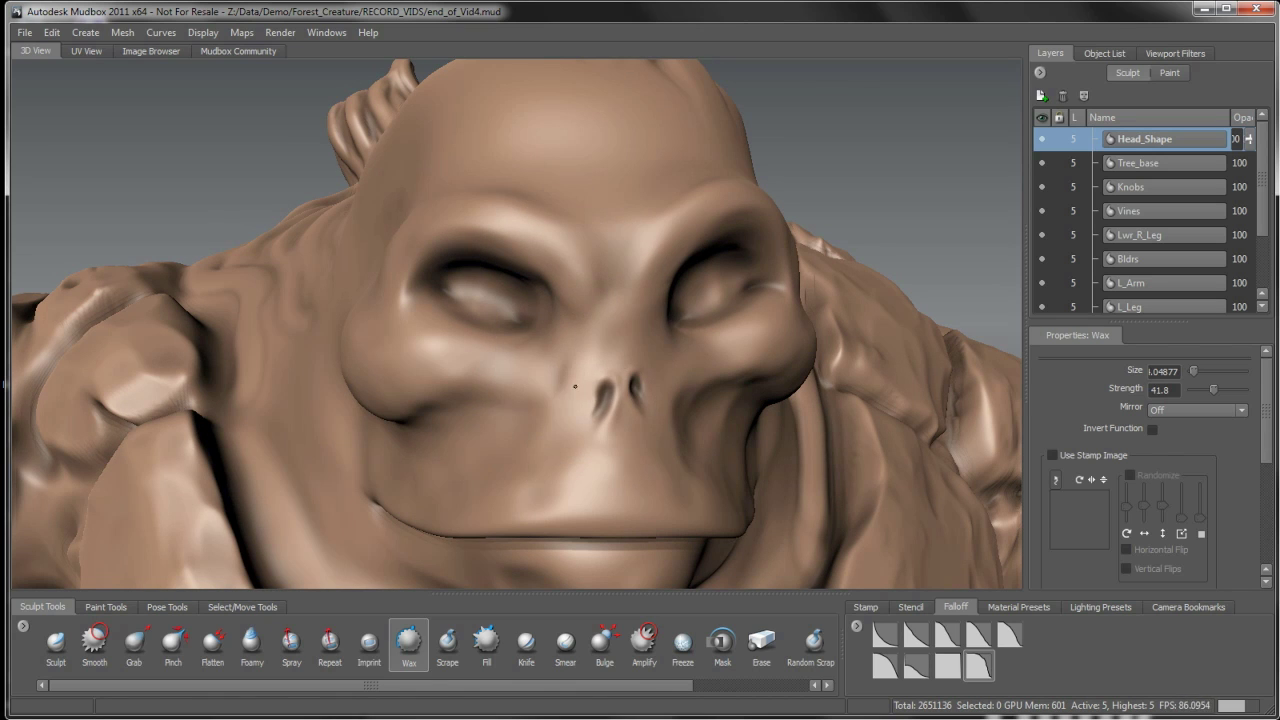
alt+drag(575, 440, 533, 356)
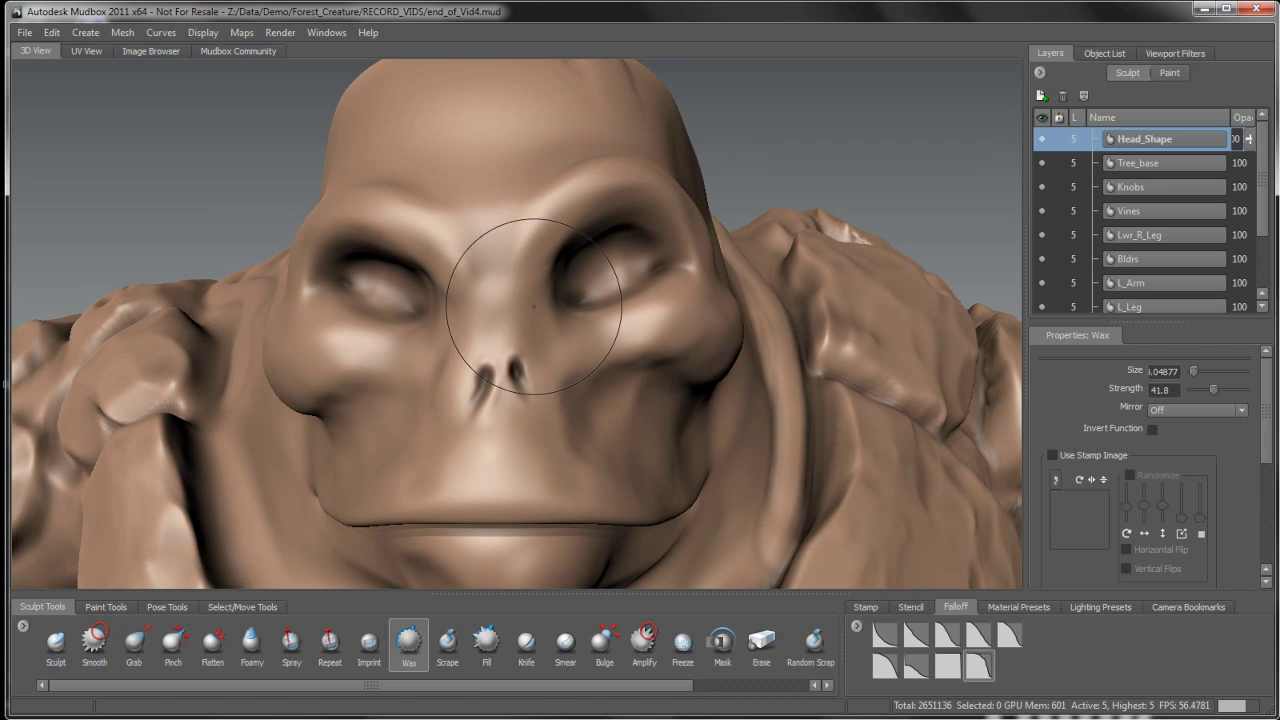
alt+right_drag(550, 382, 530, 384)
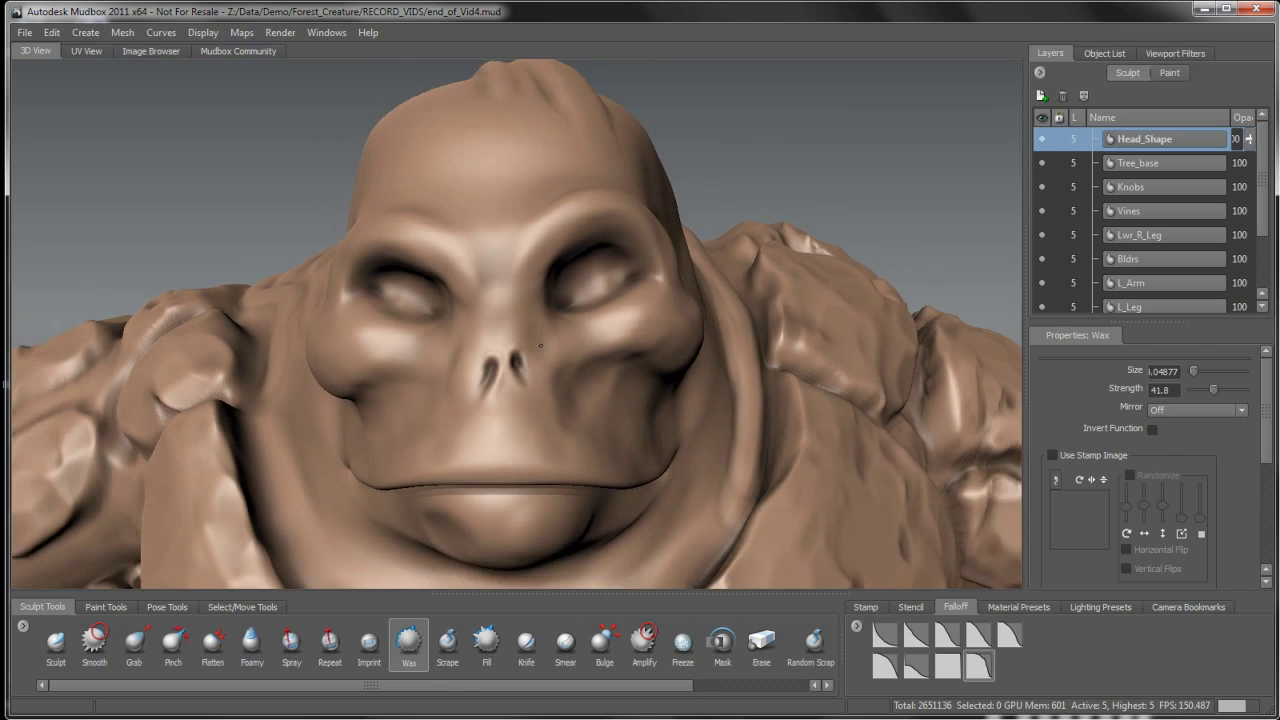
- Reshape the creature's right cheekbone and the side of the muzzle below it with the Grab brush at size 5.3262
mouse_move(530, 384)
alt+mouse_down()
mouse_move(543, 363)
mouse_move(495, 554)
alt+mouse_up()
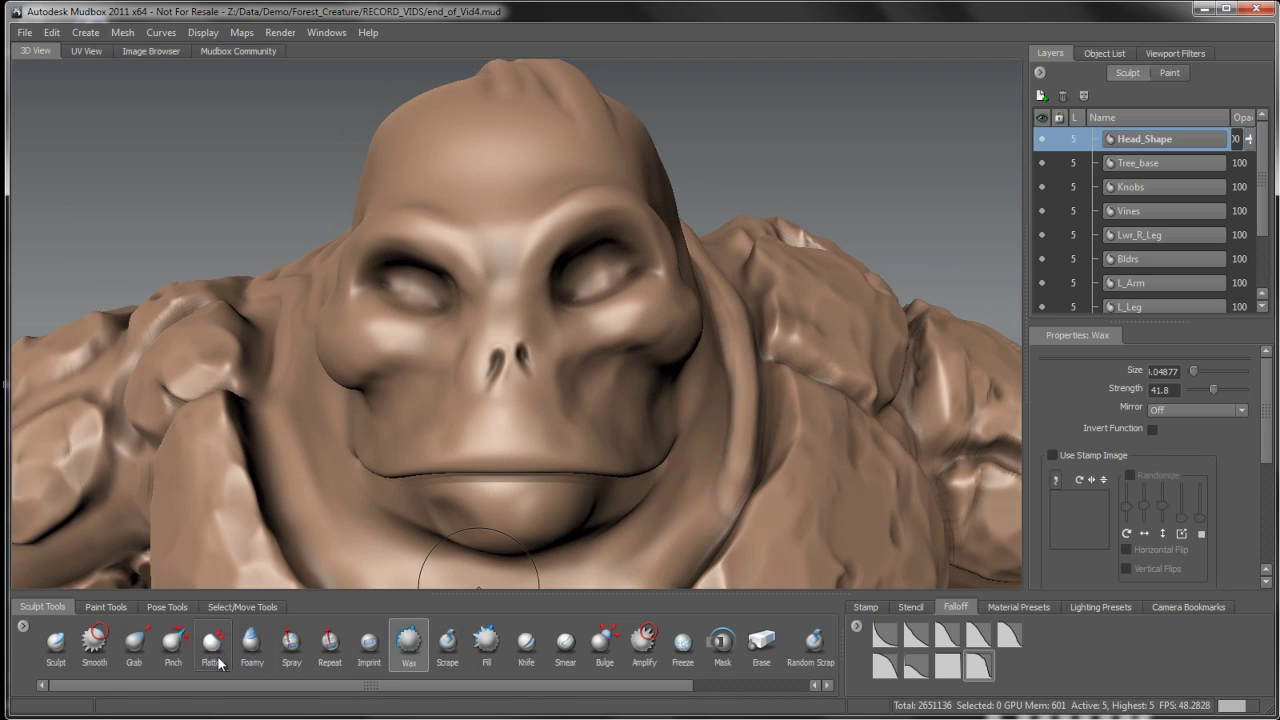
click(134, 645)
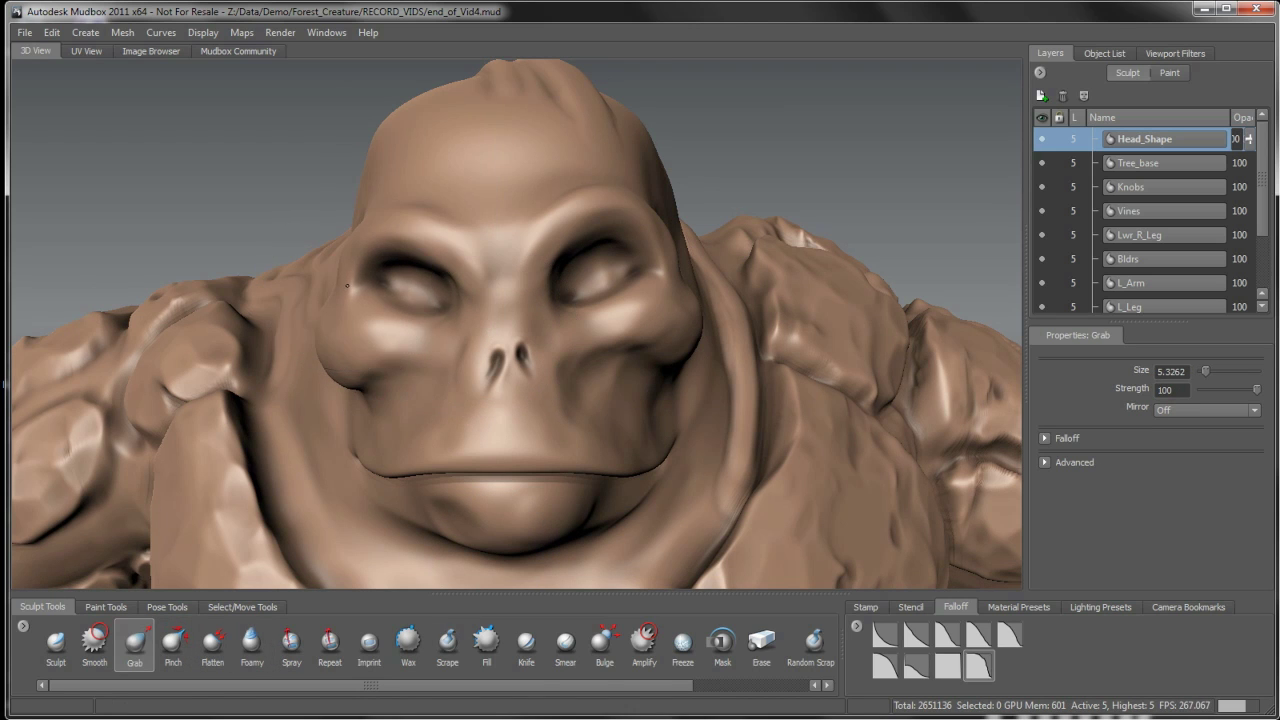
drag(350, 290, 339, 323)
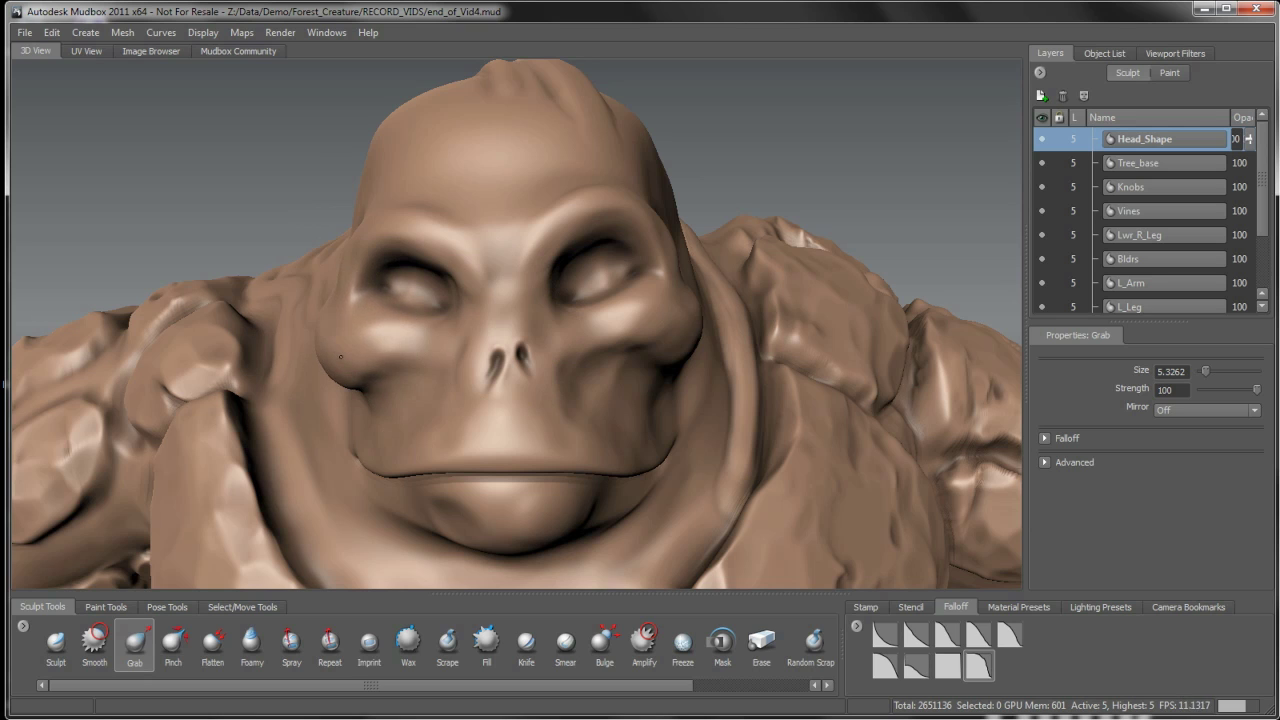
drag(345, 368, 397, 402)
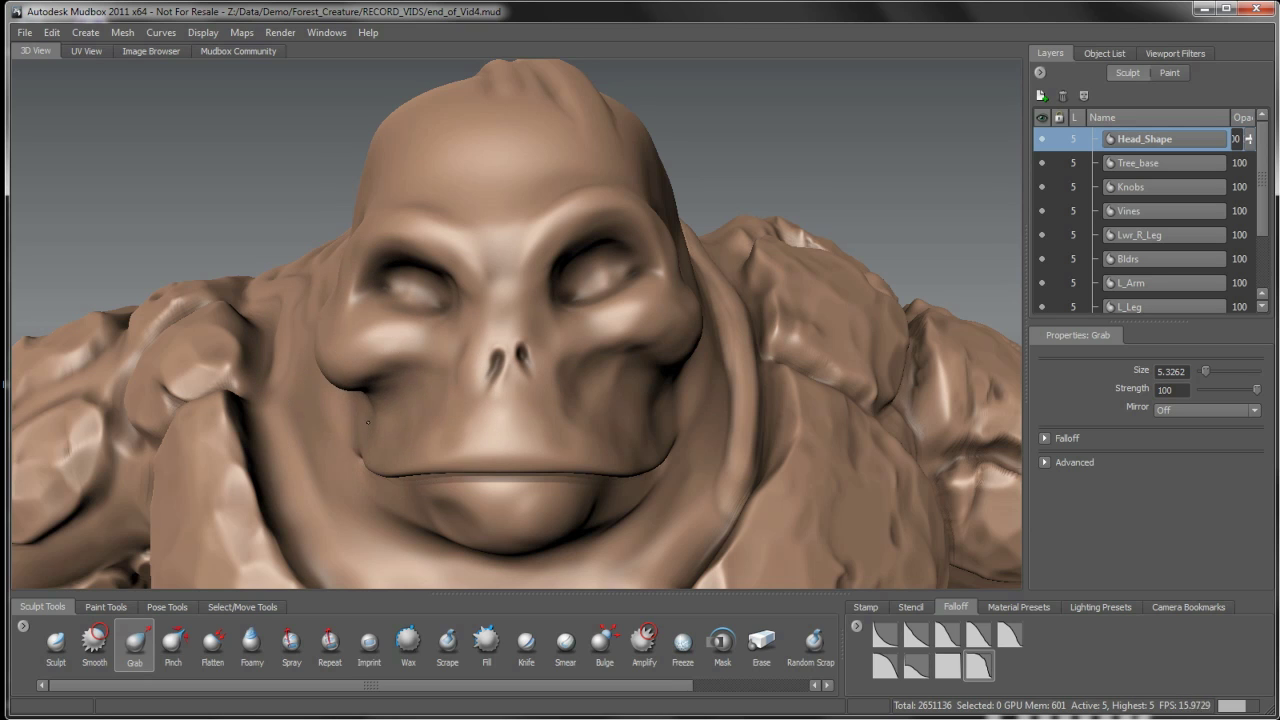
- Reshape the profile of the nose bridge and the front of the muzzle from the side with the Grab brush
mouse_move(650, 397)
mouse_down()
mouse_move(612, 401)
mouse_move(503, 368)
mouse_move(466, 377)
mouse_up()
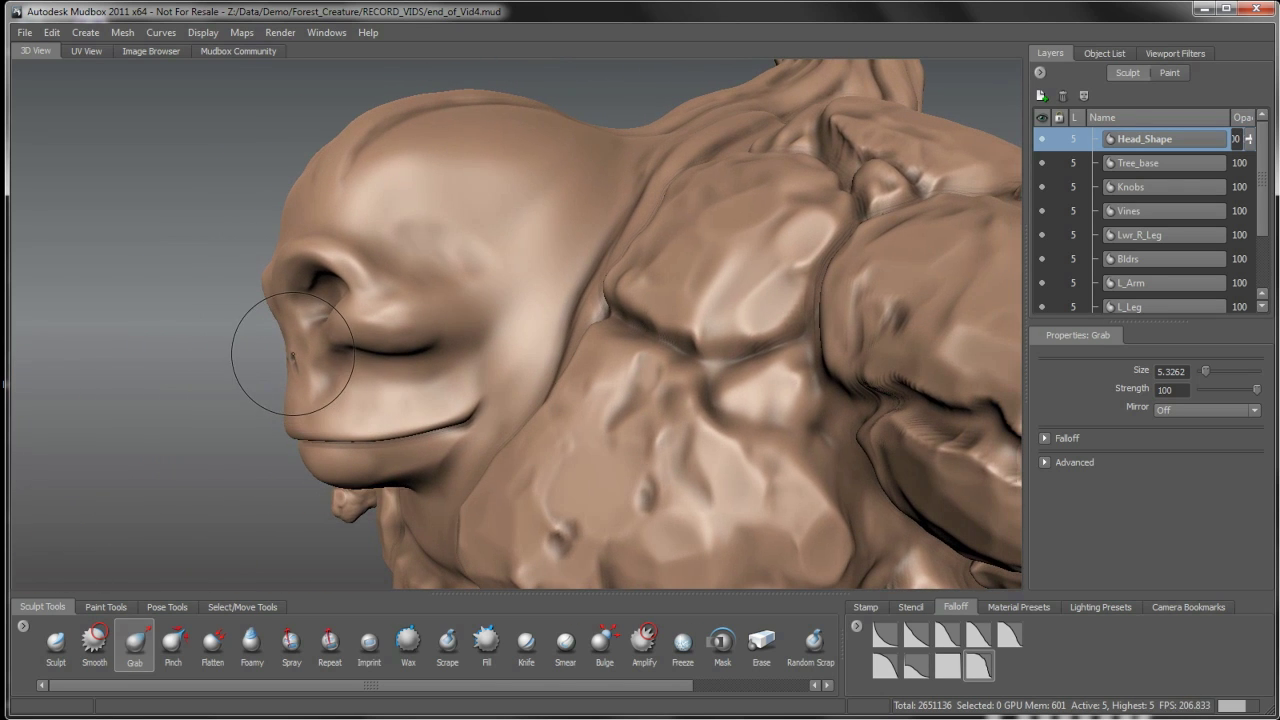
drag(290, 343, 288, 365)
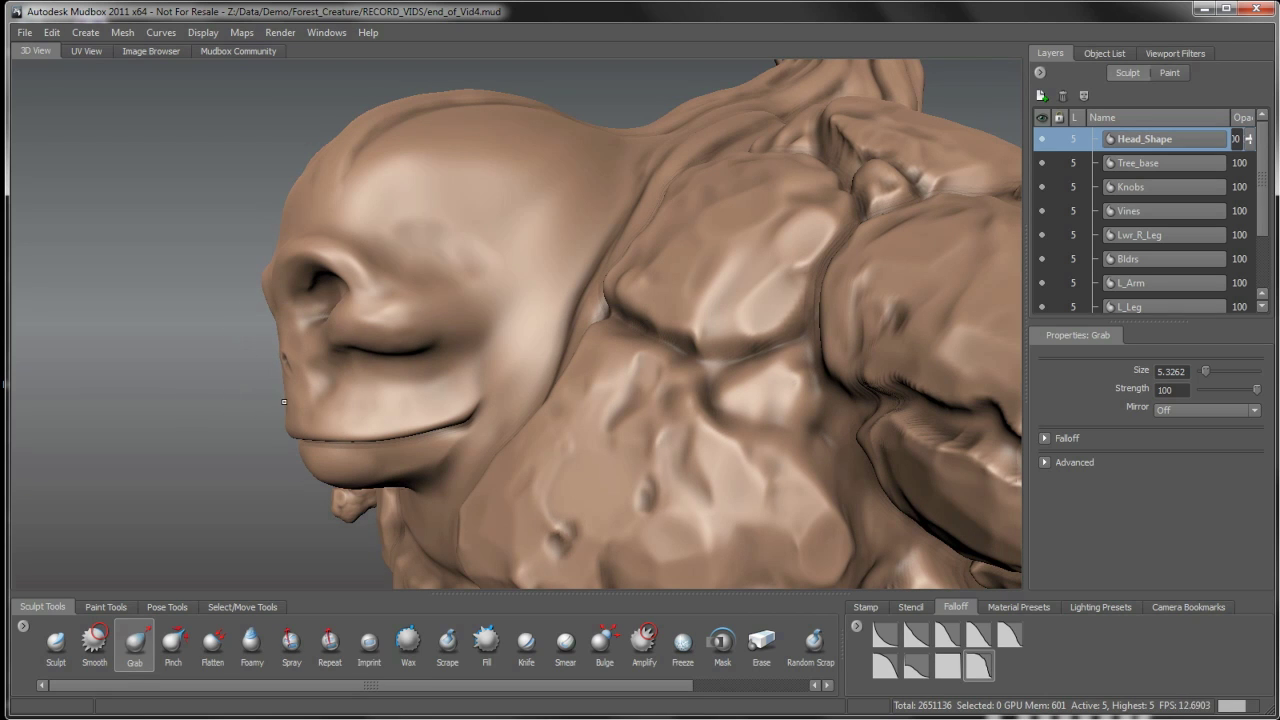
mouse_move(306, 380)
mouse_down()
mouse_move(286, 388)
mouse_move(301, 404)
mouse_move(350, 412)
mouse_up()
alt+right_drag(350, 412, 471, 469)
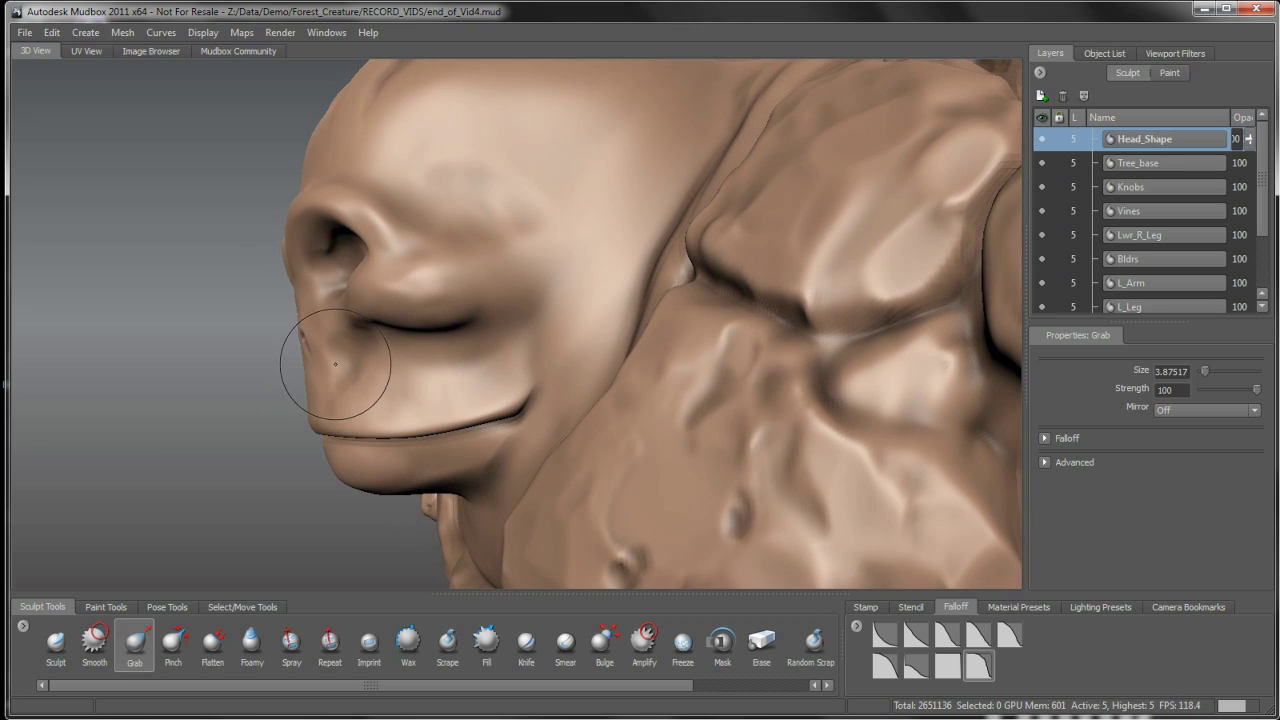
drag(342, 373, 352, 366)
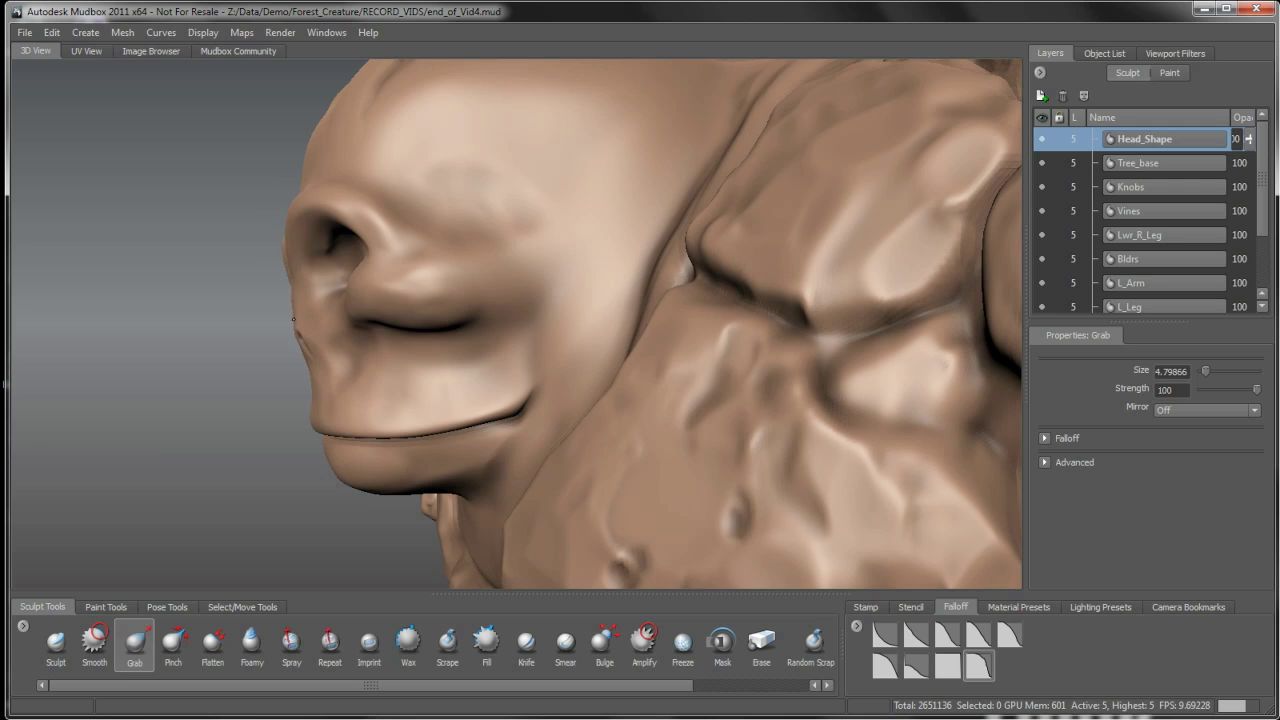
- Check the opposite profile and adjust the creature's right cheekbone from the front with the Grab brush at size 4.79866
mouse_move(389, 384)
alt+mouse_down()
mouse_move(575, 390)
mouse_move(799, 297)
alt+mouse_up()
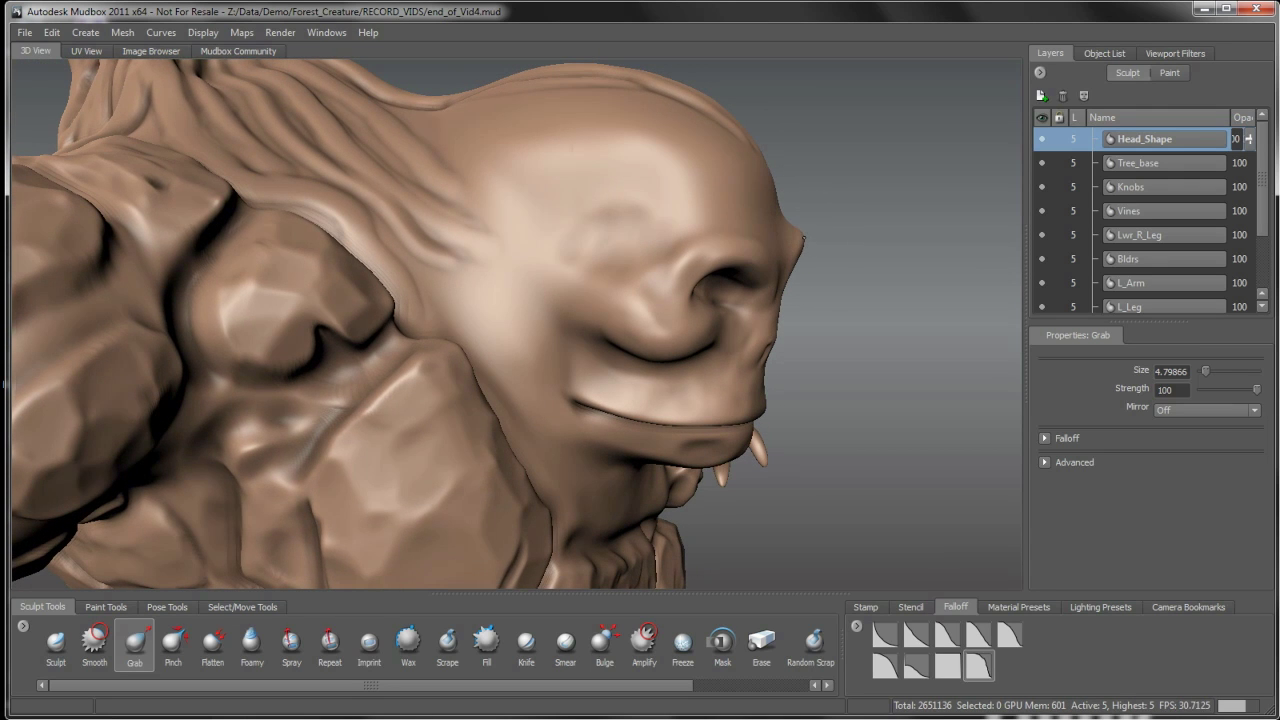
mouse_move(771, 301)
alt+mouse_down()
mouse_move(567, 296)
mouse_move(592, 283)
alt+mouse_up()
alt+drag(668, 255, 672, 270)
drag(399, 318, 401, 326)
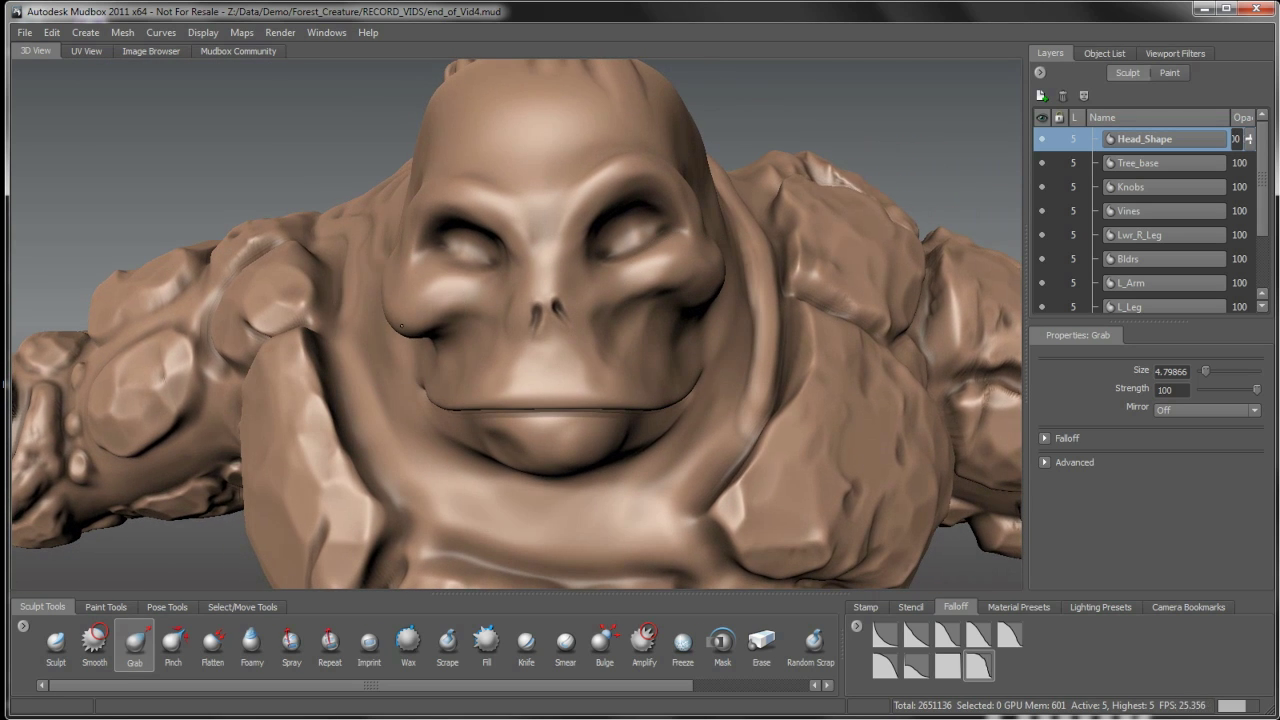
drag(404, 263, 407, 259)
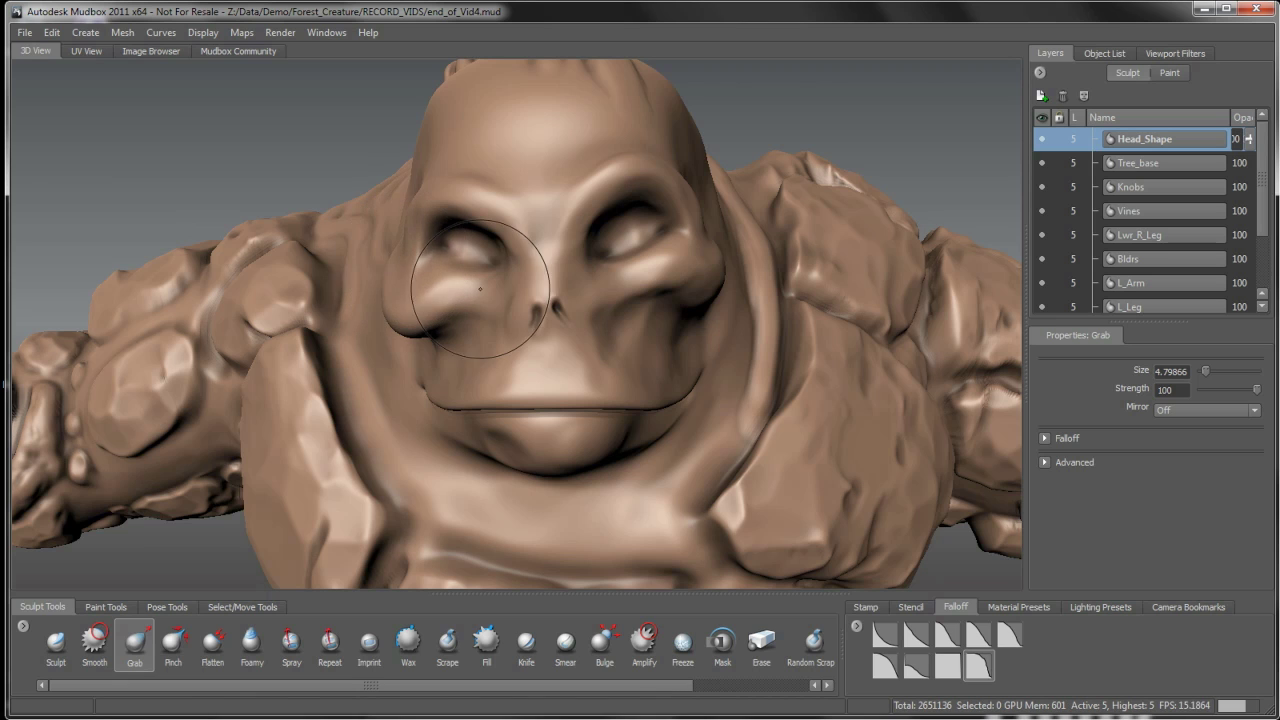
- Pull up the creature's left brow and fine-tune the right brow and the hollow under the right cheekbone with the Grab brush
drag(651, 185, 654, 170)
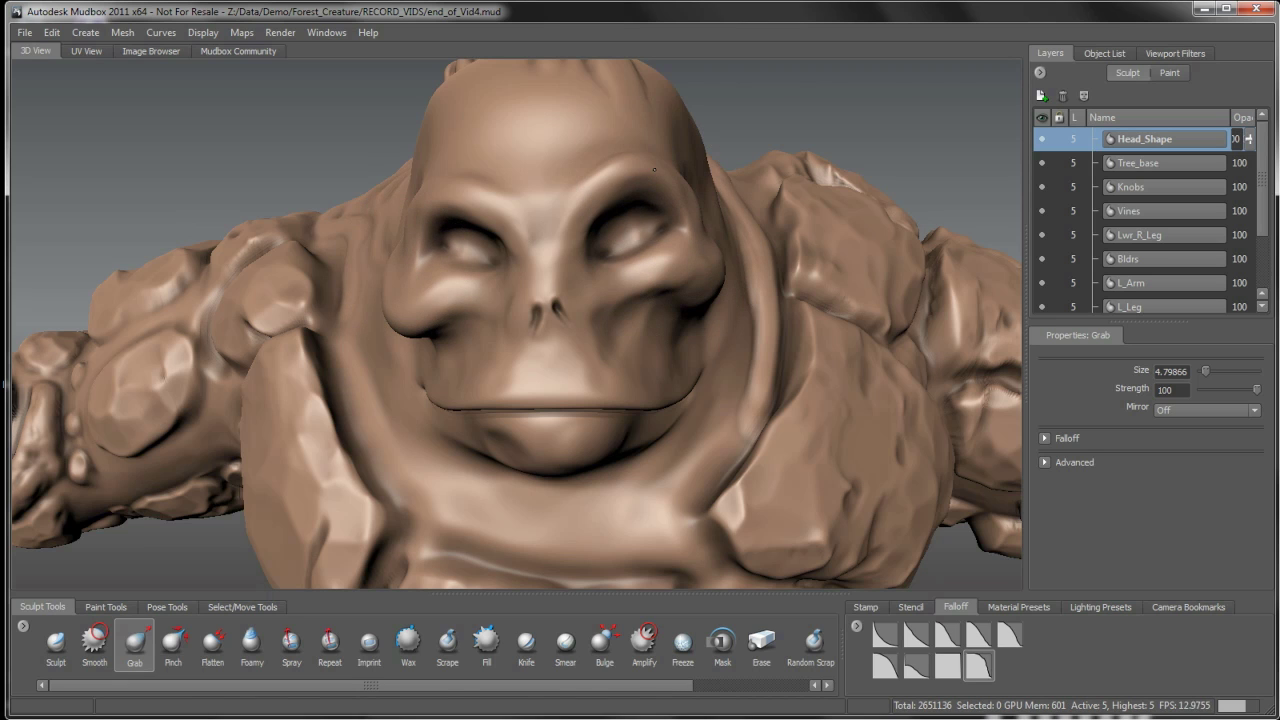
drag(583, 204, 580, 201)
drag(459, 192, 519, 232)
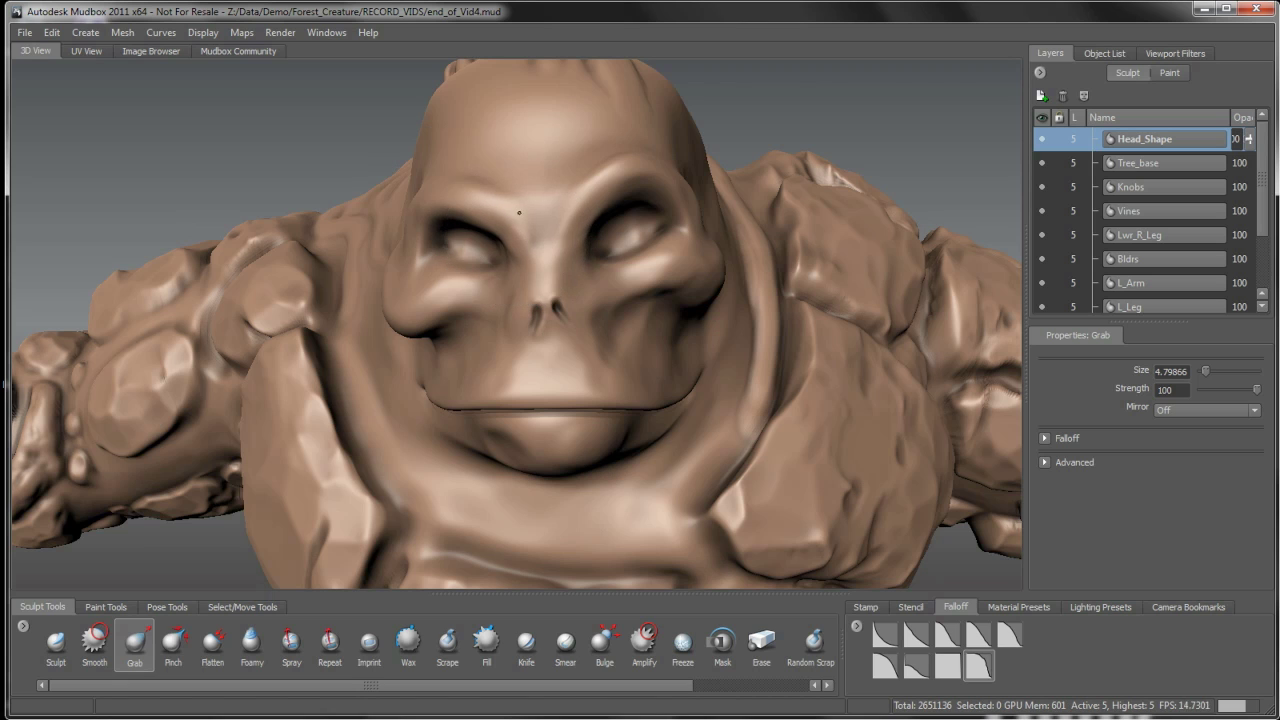
drag(460, 346, 434, 344)
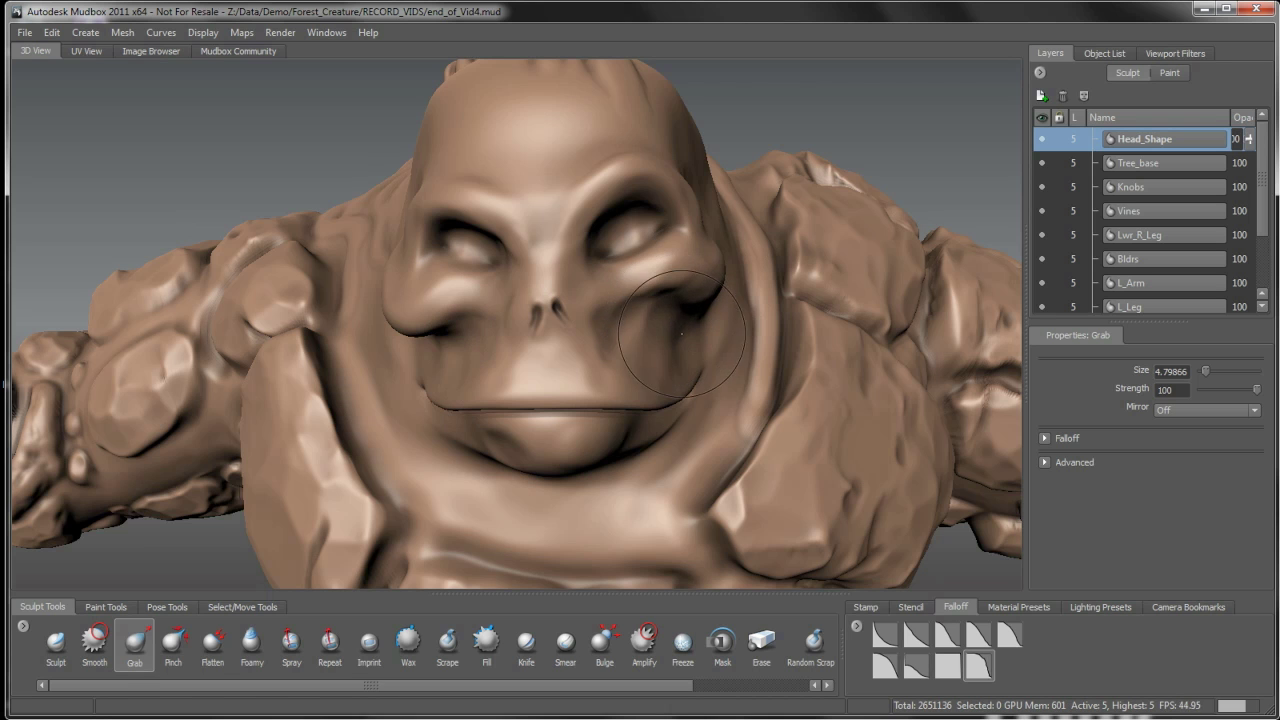
- Pull the mouth line into an uneven shape with the unmirrored Grab brush, enlarging it to size 7.33052 for the creature's left side
alt+drag(681, 333, 624, 317)
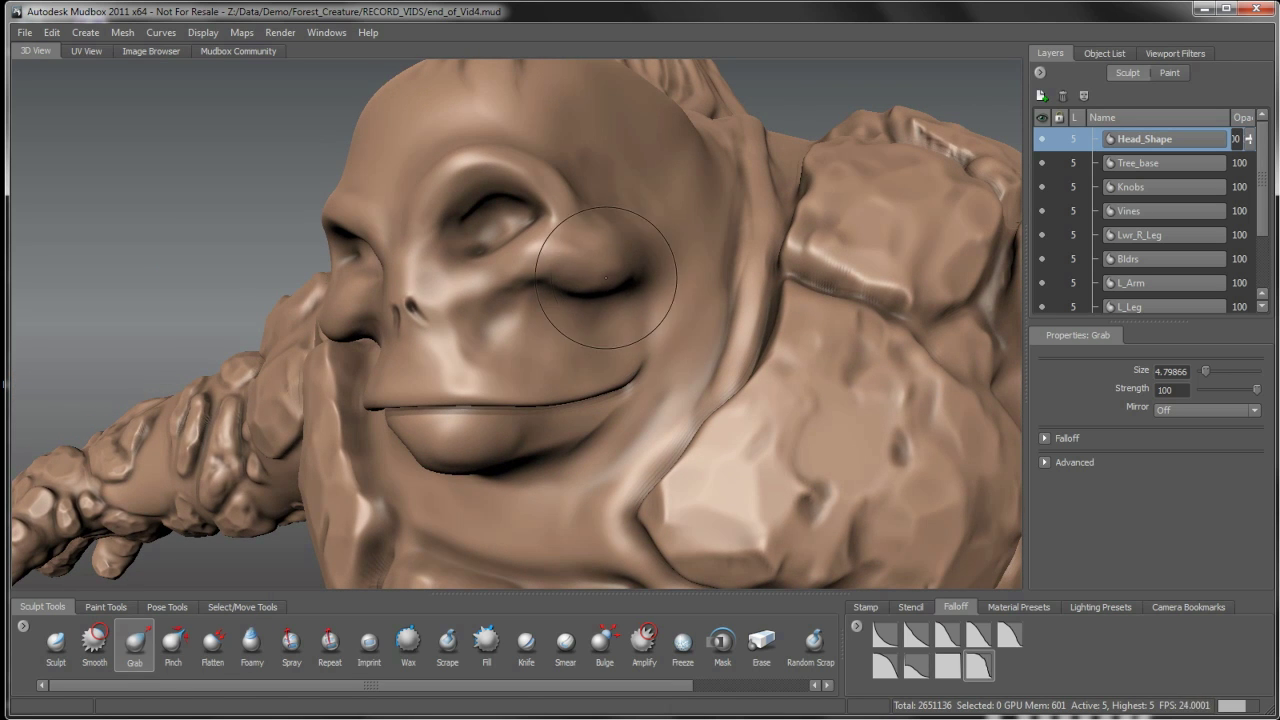
mouse_move(606, 277)
alt+mouse_down()
mouse_move(651, 248)
mouse_move(641, 298)
alt+mouse_up()
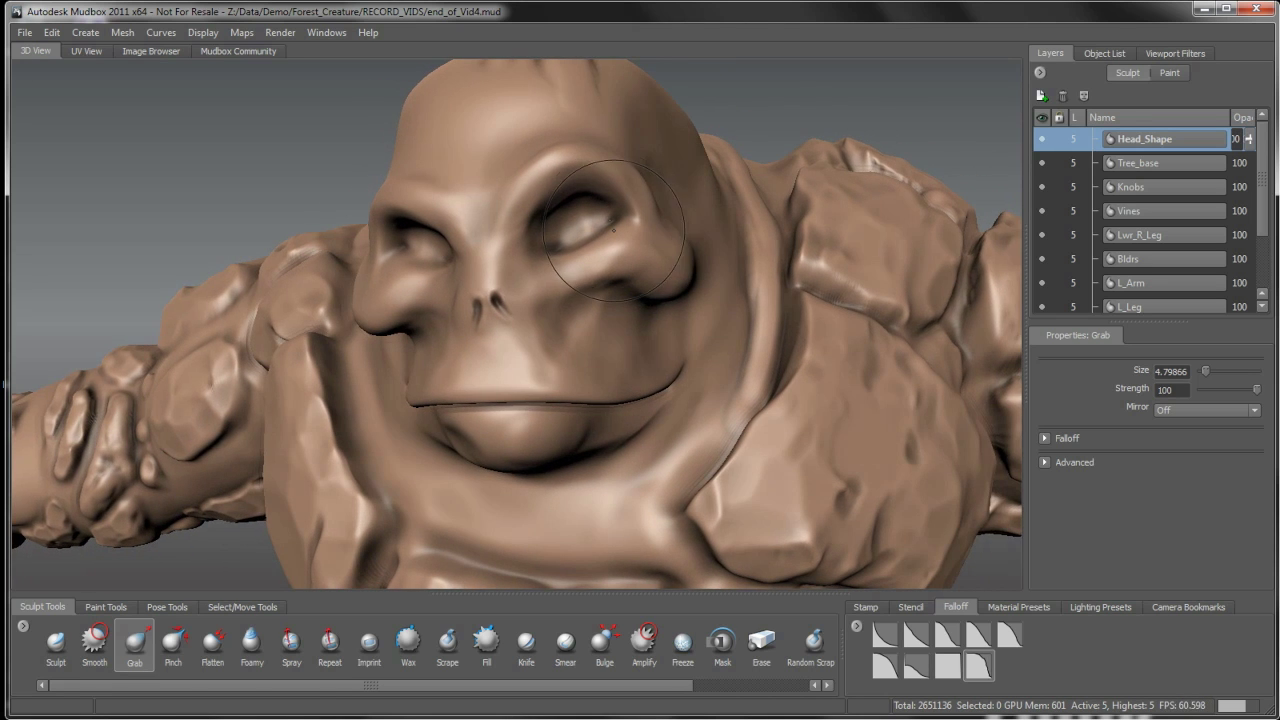
alt+drag(613, 229, 682, 199)
alt+drag(634, 250, 591, 197)
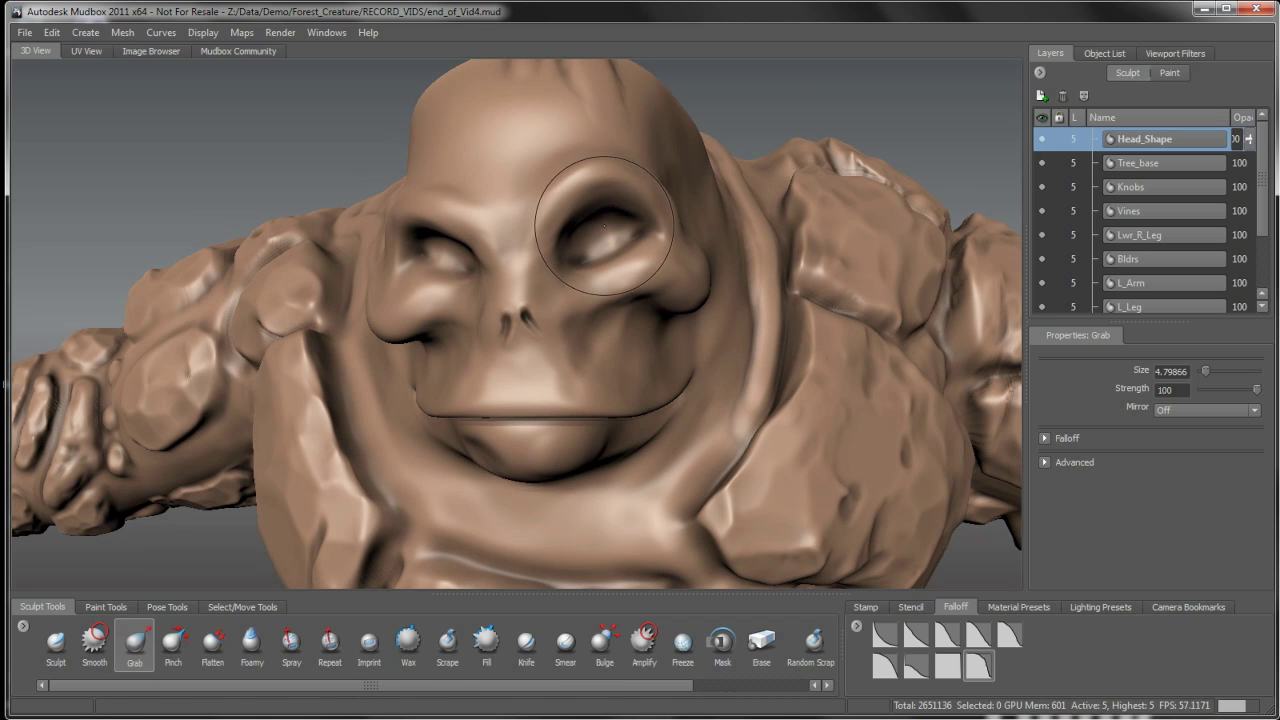
alt+drag(604, 226, 628, 318)
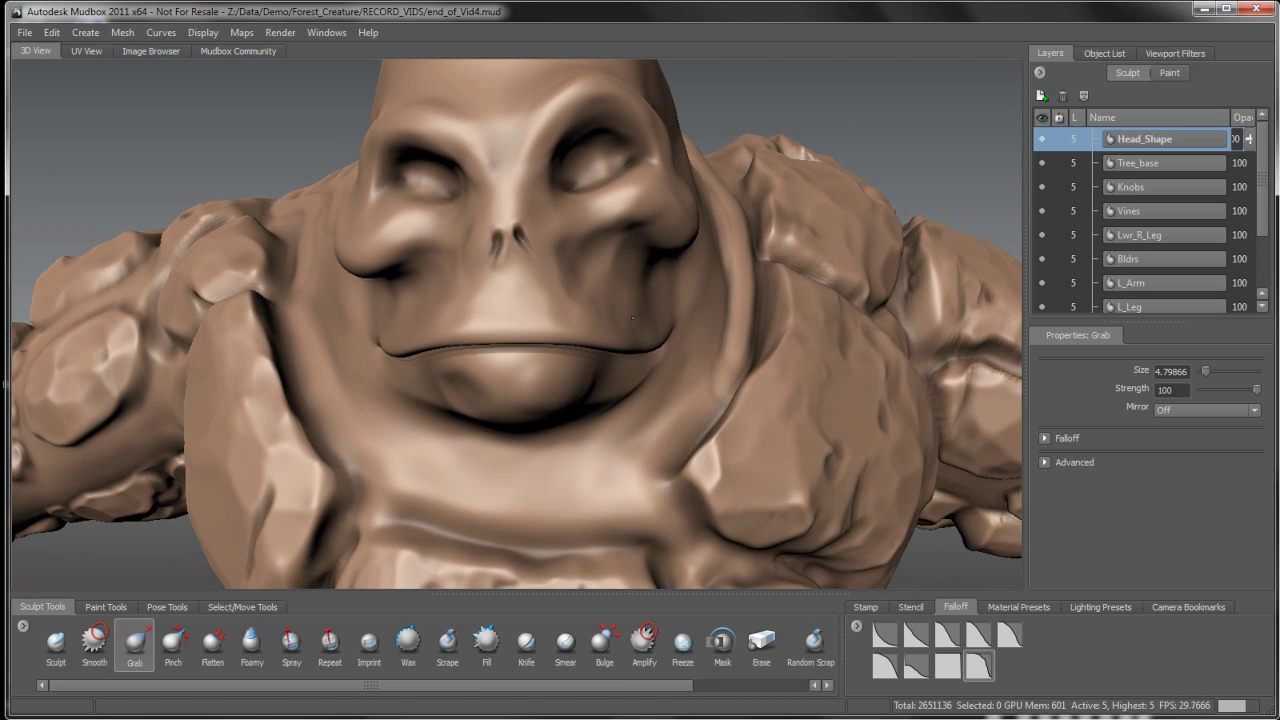
alt+drag(541, 270, 471, 371)
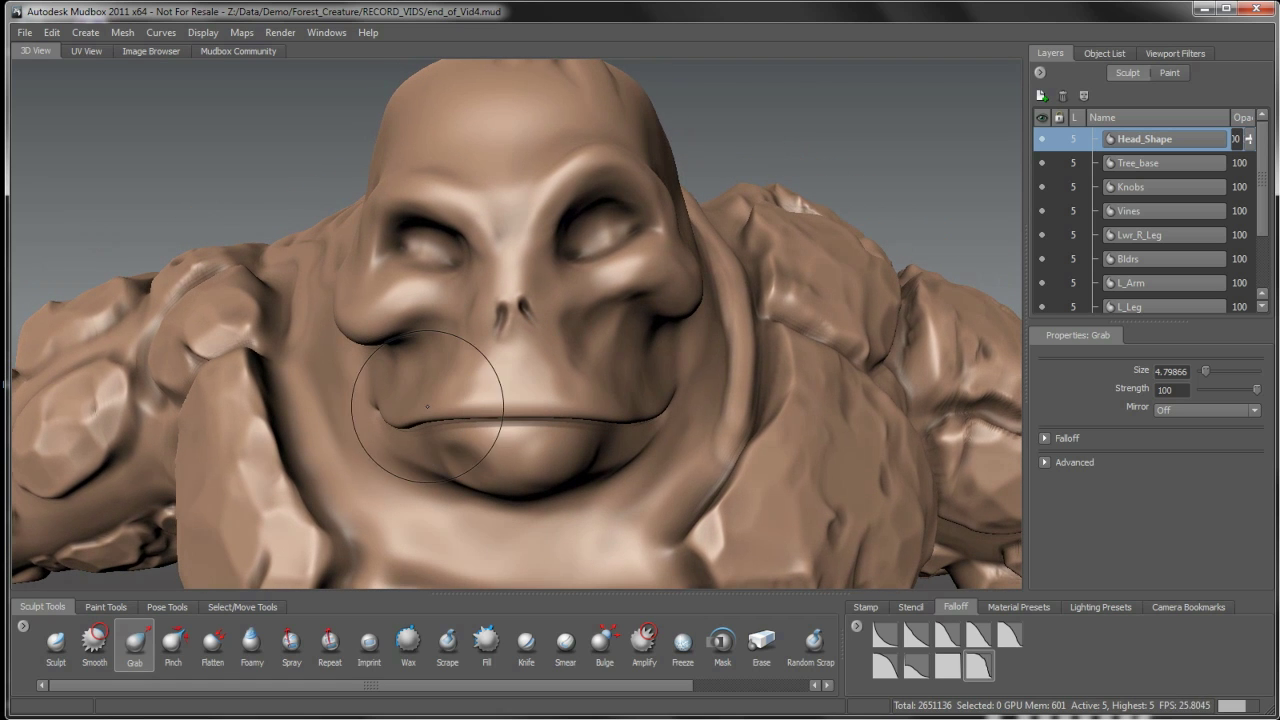
drag(424, 439, 424, 440)
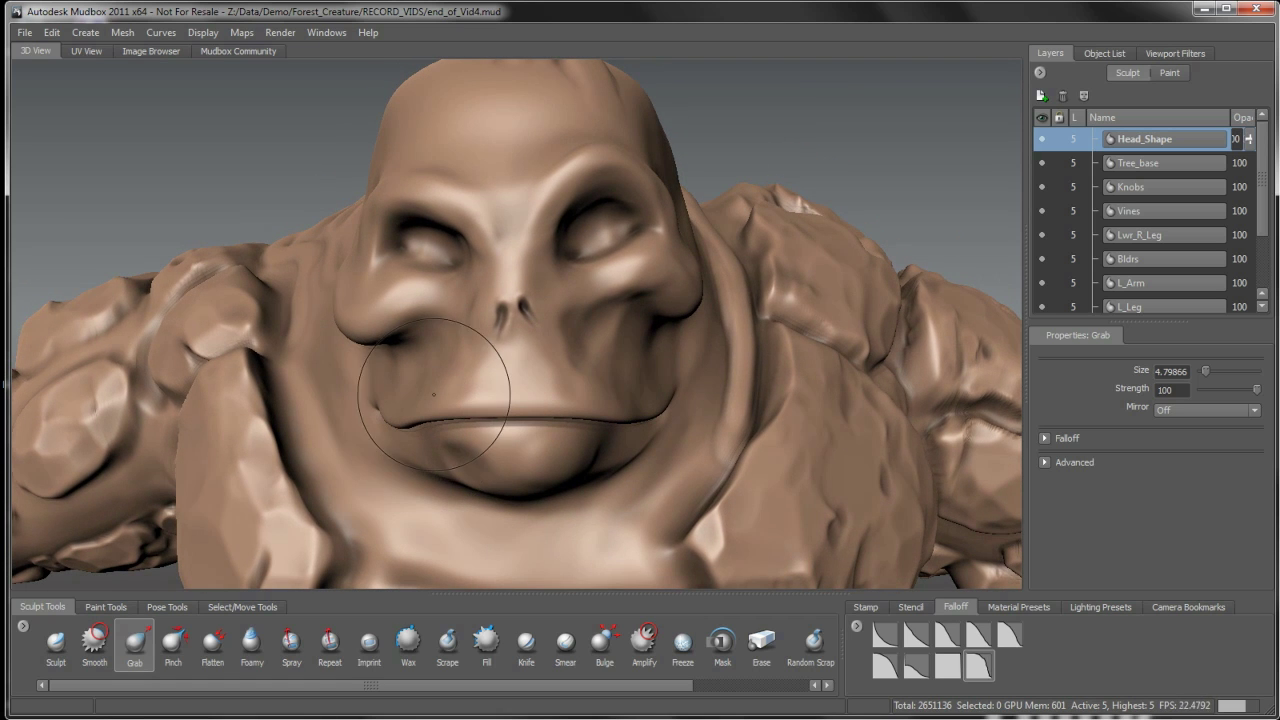
mouse_move(440, 391)
mouse_down()
mouse_move(478, 392)
mouse_move(424, 414)
mouse_up()
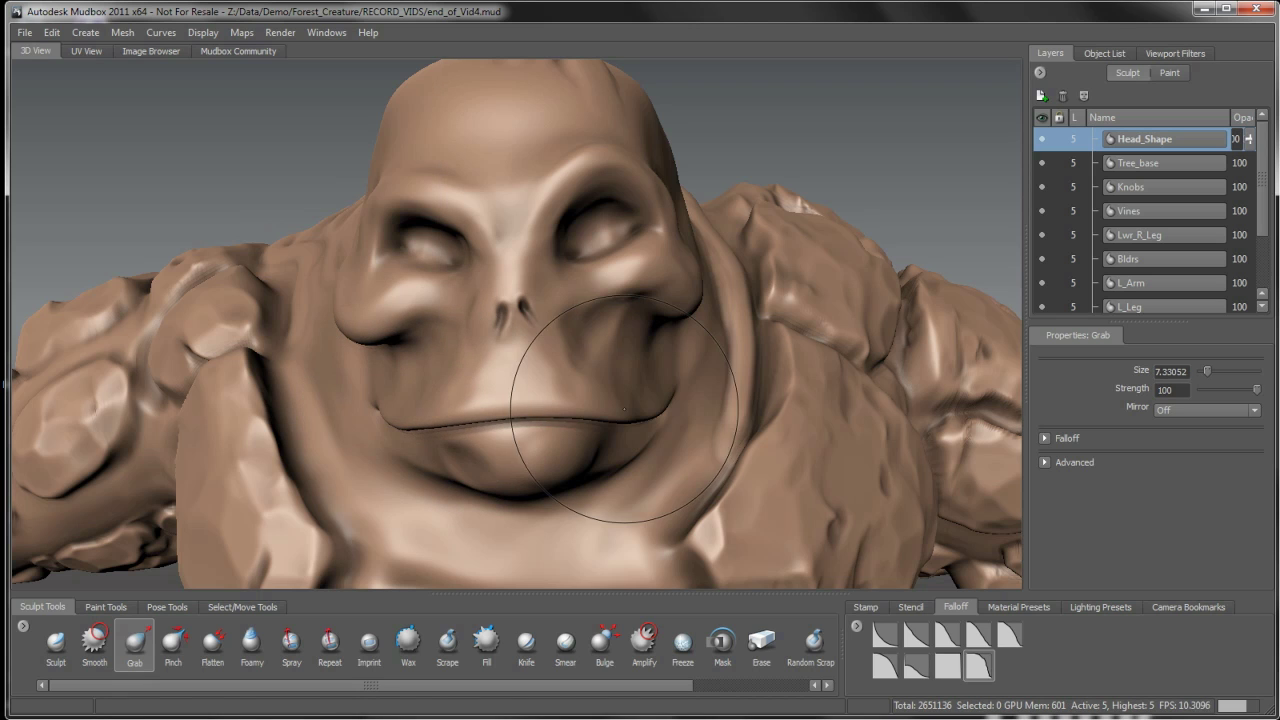
mouse_move(613, 411)
mouse_down()
mouse_move(628, 427)
mouse_move(653, 396)
mouse_move(606, 417)
mouse_up()
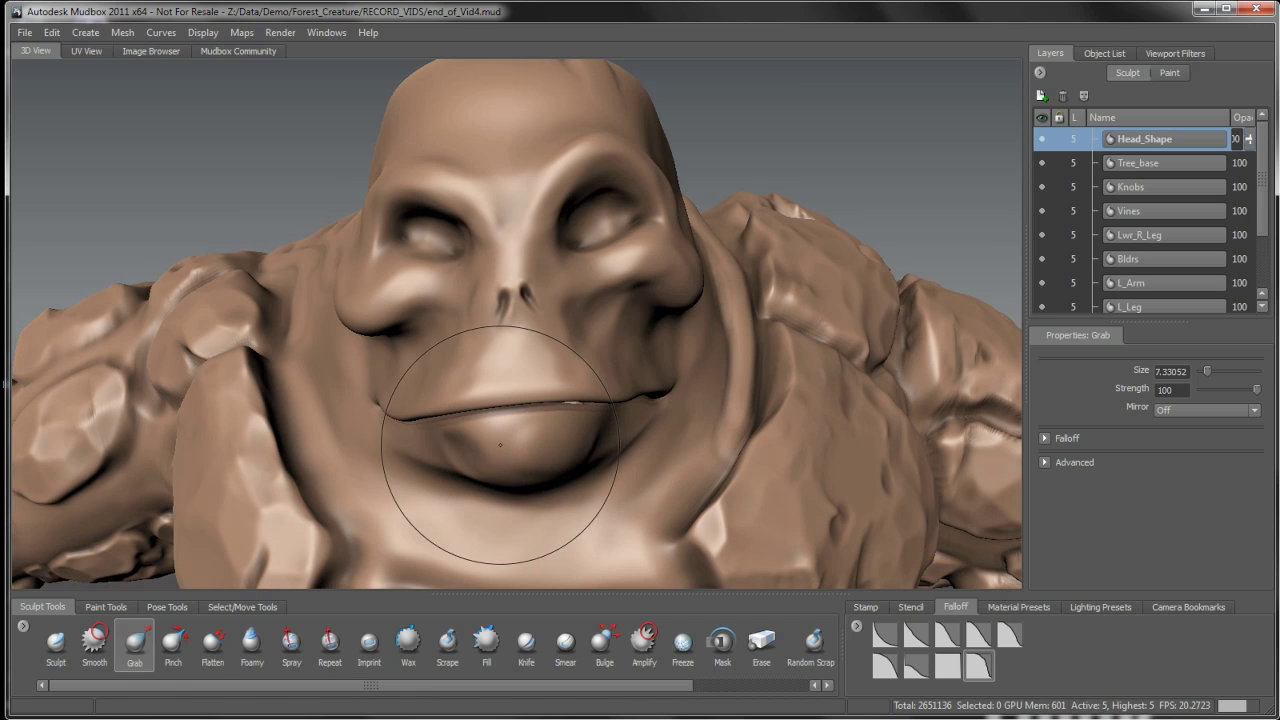
- Shift the lower lip toward the creature's right and make it jut forward using the Grab brush, reducing its size to 5.64958
mouse_move(478, 442)
mouse_down()
mouse_move(700, 449)
mouse_move(769, 466)
mouse_move(549, 455)
mouse_up()
mouse_move(454, 388)
mouse_down()
mouse_move(433, 421)
mouse_move(785, 466)
mouse_move(756, 486)
mouse_move(756, 469)
mouse_move(741, 501)
mouse_up()
key(b)
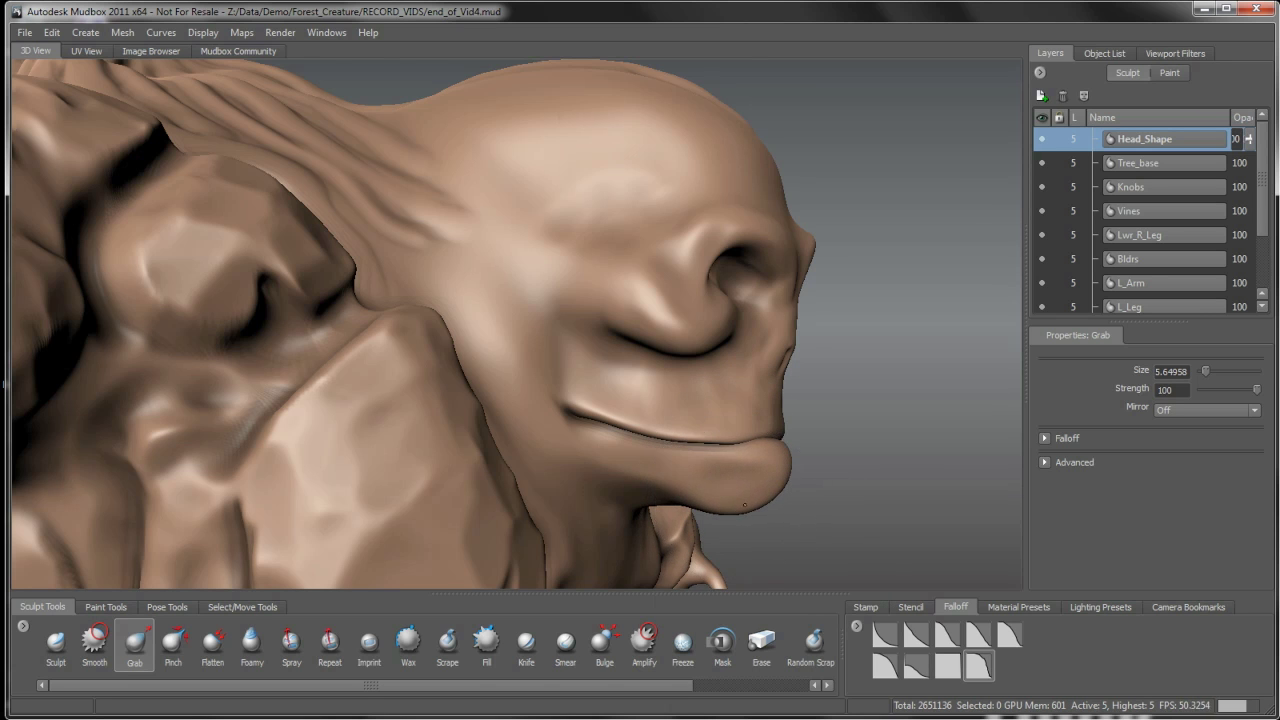
mouse_move(744, 505)
alt+mouse_down()
mouse_move(578, 430)
mouse_move(619, 360)
mouse_move(631, 398)
alt+mouse_up()
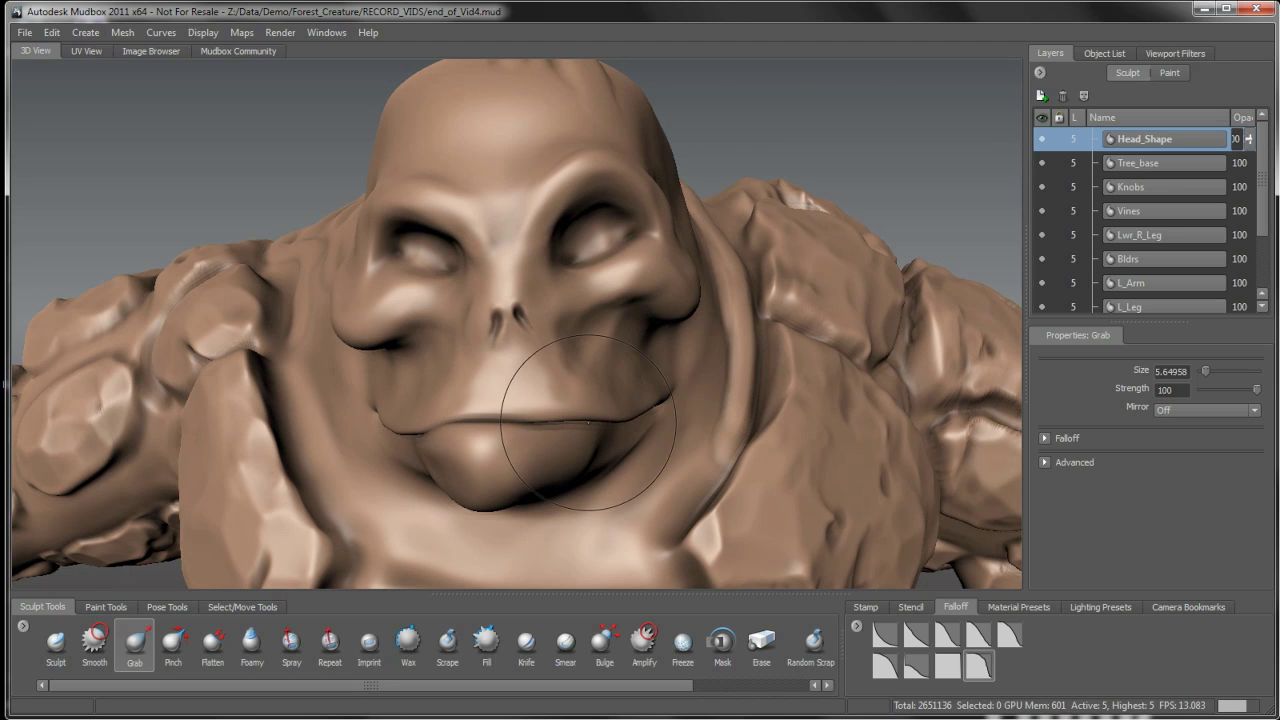
mouse_move(437, 461)
mouse_down()
mouse_move(431, 377)
mouse_move(441, 417)
mouse_up()
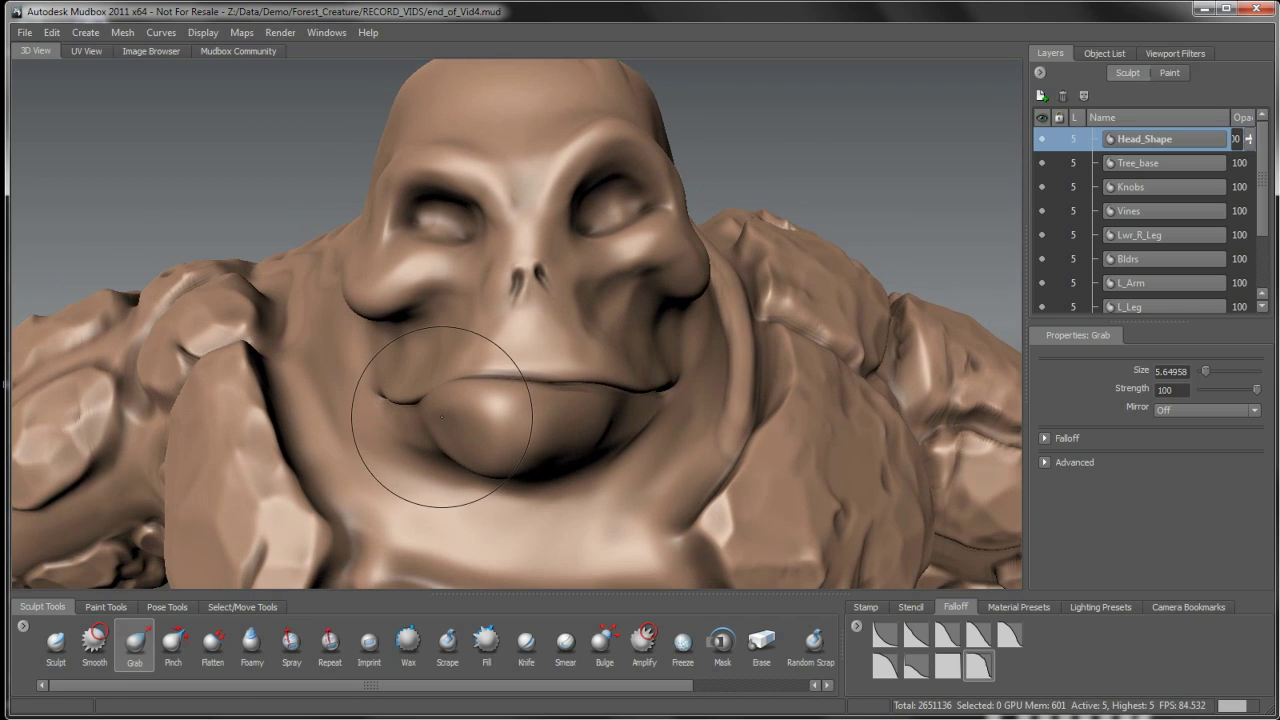
mouse_move(655, 385)
alt+mouse_down()
mouse_move(628, 362)
mouse_move(371, 414)
alt+mouse_up()
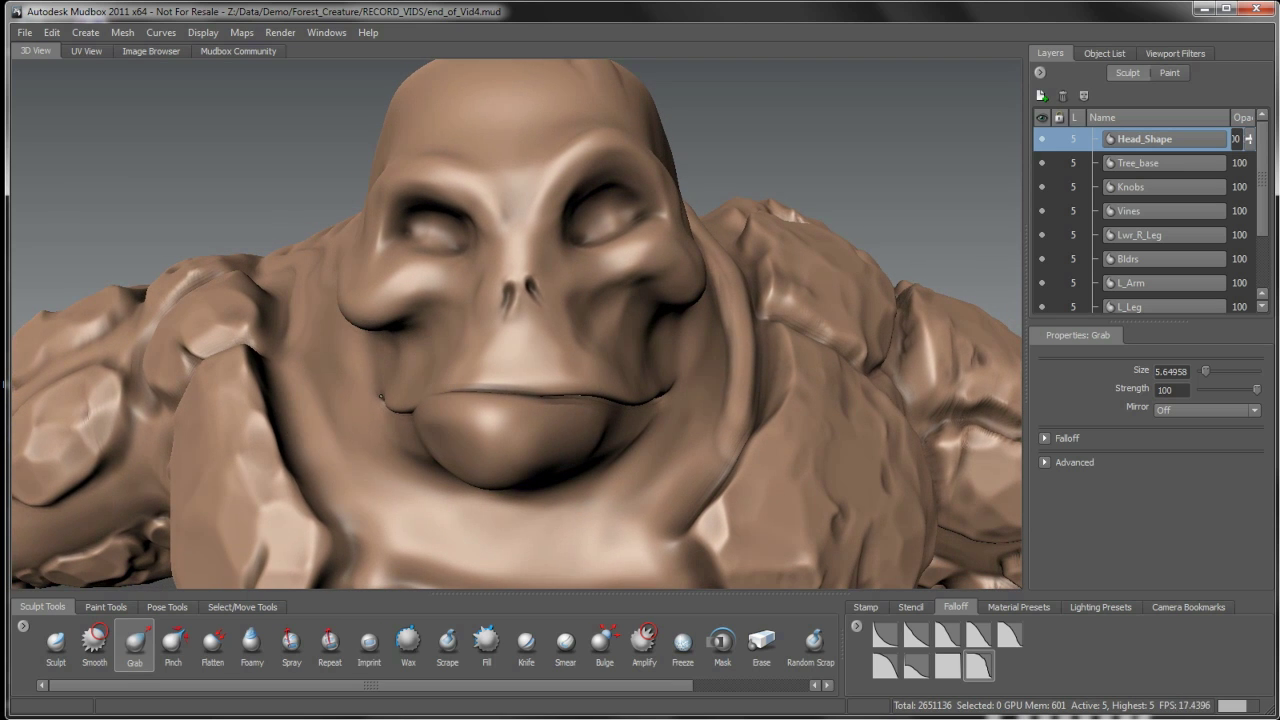